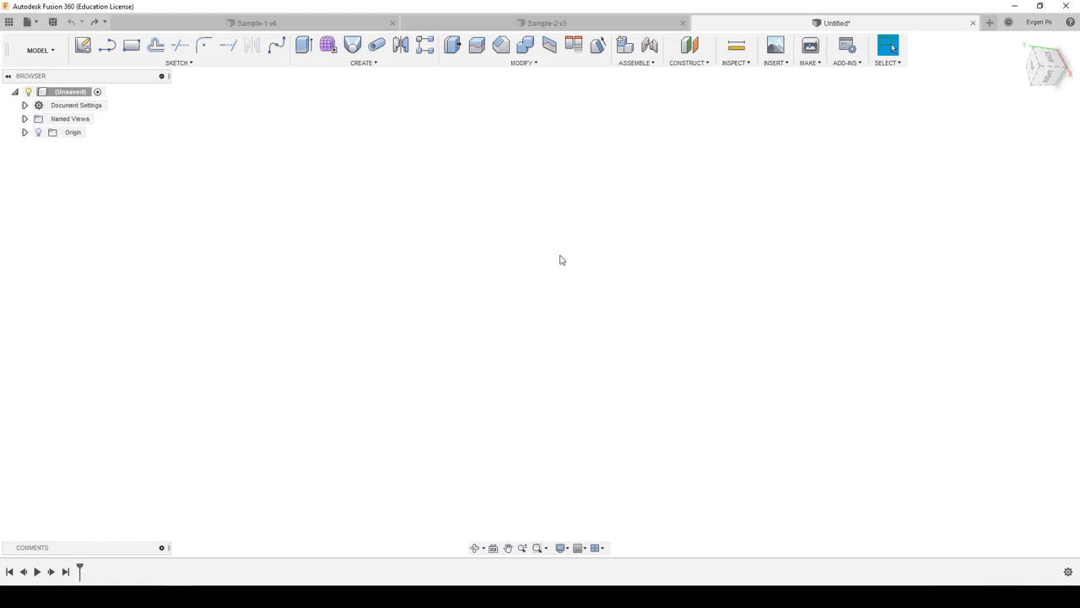
# - Orbit the empty design and check the workspace list without switching
pyautogui.moveTo(530, 207)
pyautogui.keyDown('shift'); pyautogui.mouseDown(button='middle')
pyautogui.moveTo(607, 205)
pyautogui.moveTo(591, 198)
pyautogui.mouseUp(button='middle'); pyautogui.keyUp('shift')
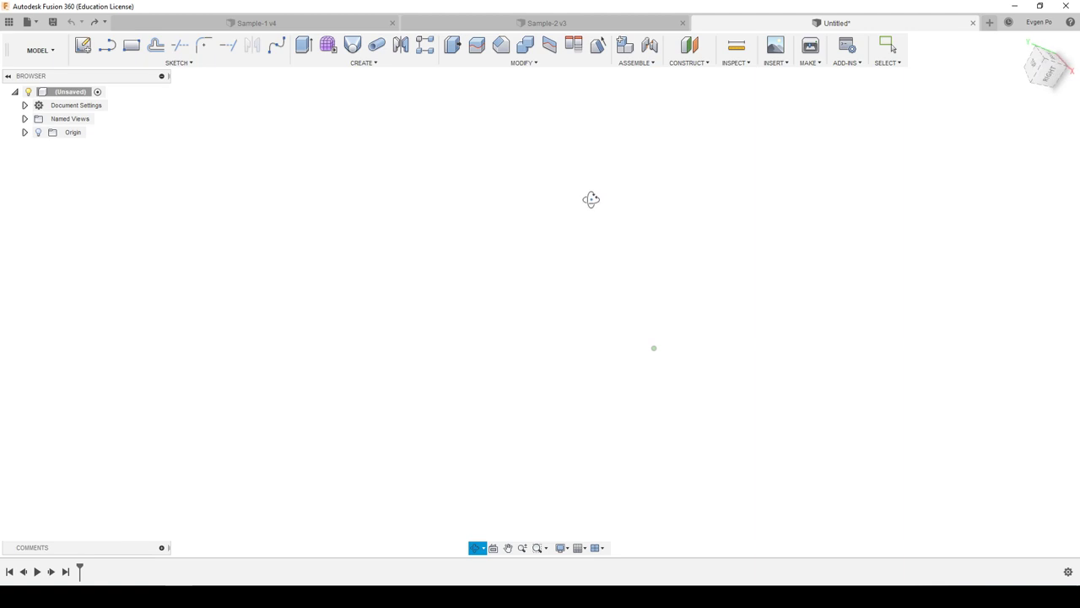
pyautogui.click(53, 56)
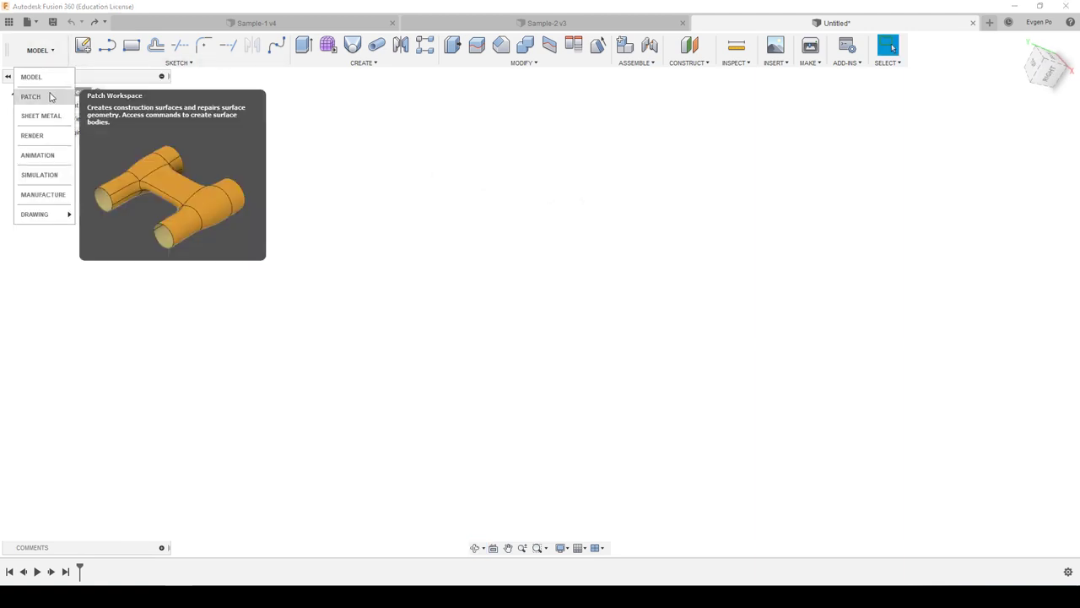
pyautogui.click(331, 124)
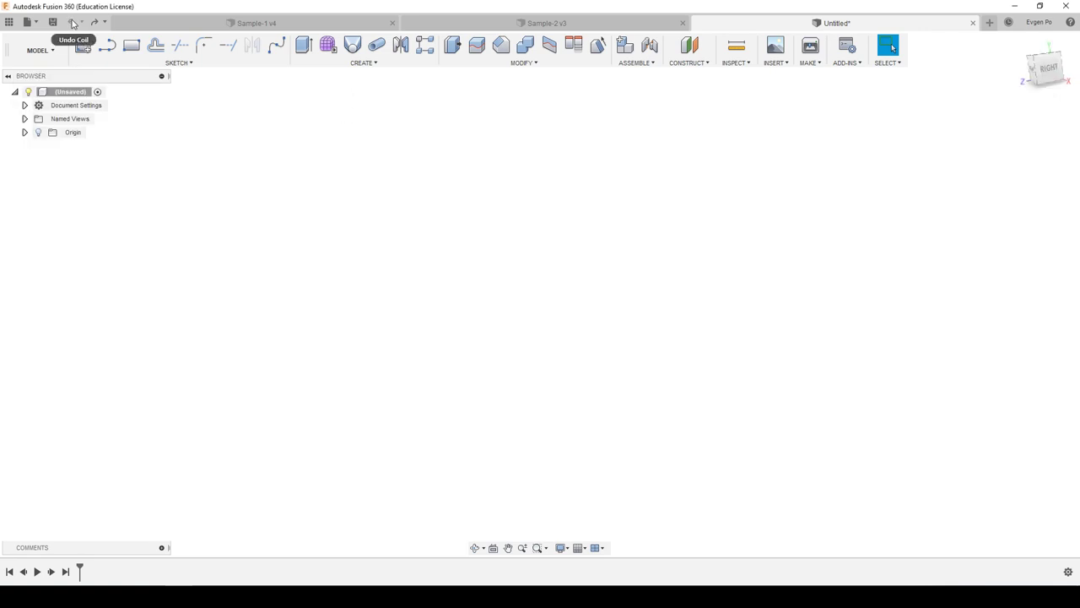
# - Create a coil on the ground plane at the origin: 100 mm diameter, 10 mm section
pyautogui.click(353, 62)
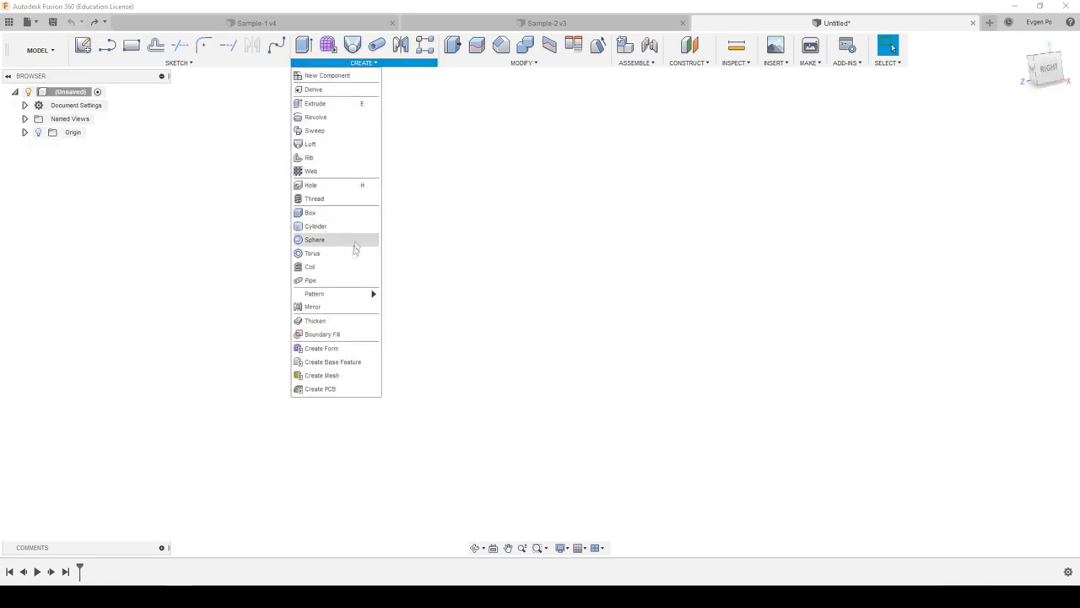
pyautogui.click(342, 267)
pyautogui.moveTo(622, 264)
pyautogui.keyDown('shift'); pyautogui.mouseDown(button='middle')
pyautogui.moveTo(652, 257)
pyautogui.moveTo(646, 278)
pyautogui.moveTo(700, 373)
pyautogui.mouseUp(button='middle'); pyautogui.keyUp('shift')
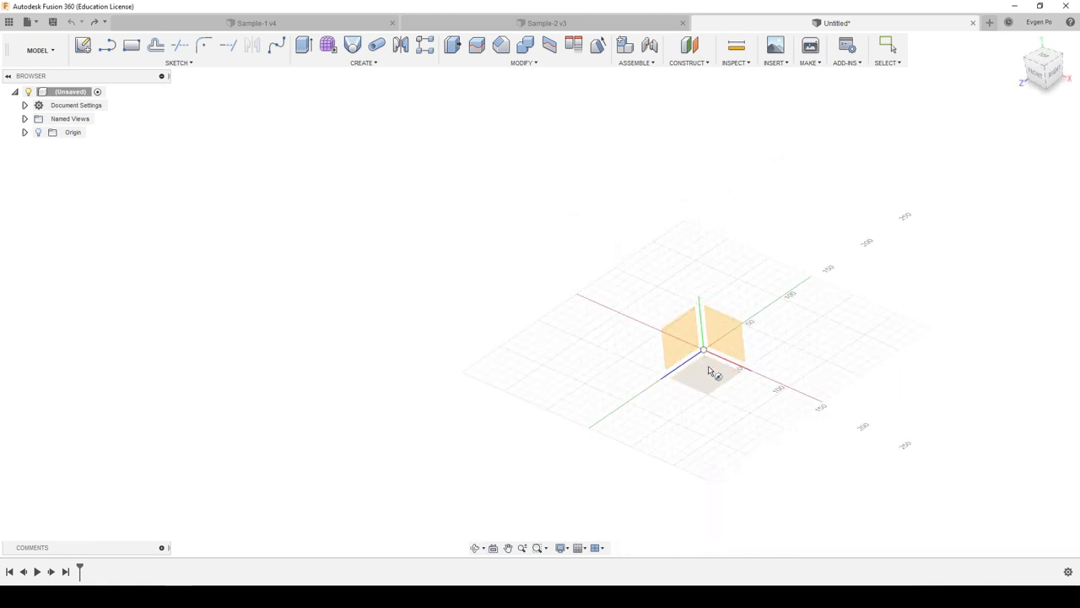
pyautogui.click(709, 373)
pyautogui.click(703, 349)
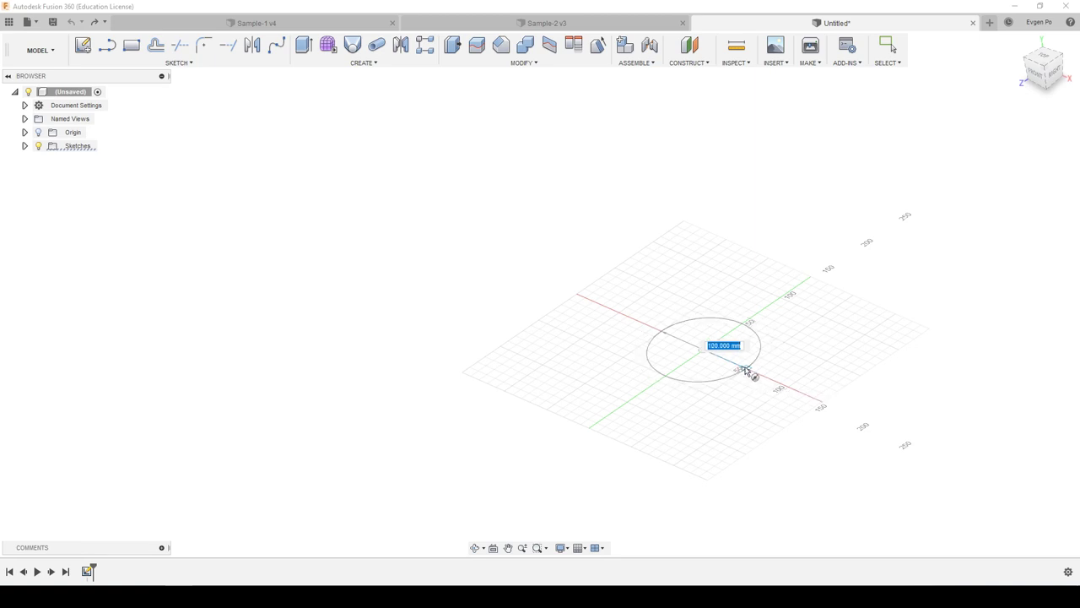
pyautogui.click(746, 370)
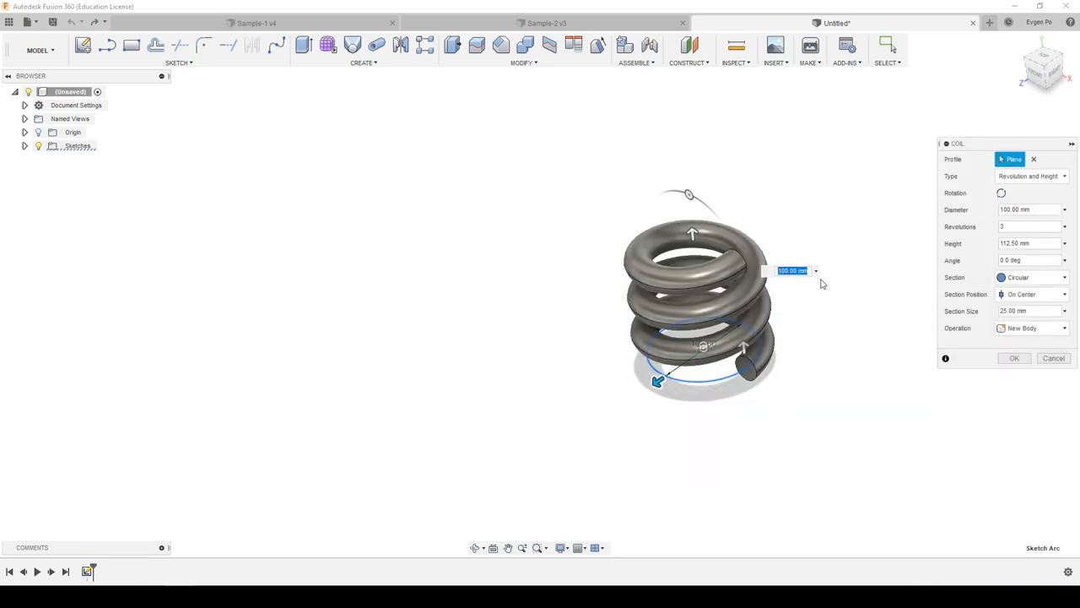
pyautogui.click(1031, 311)
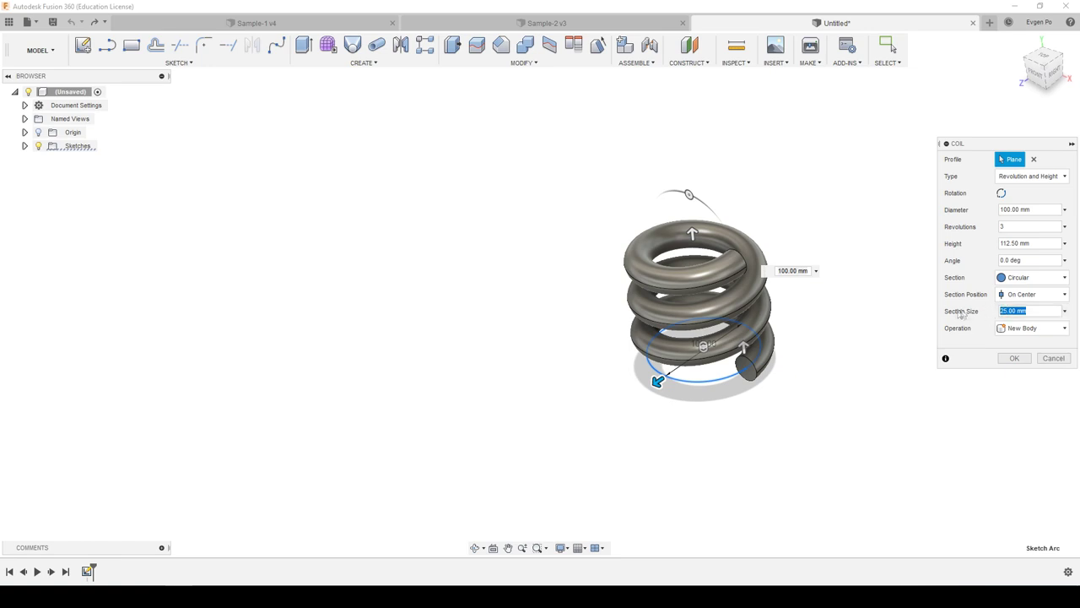
pyautogui.write('10')
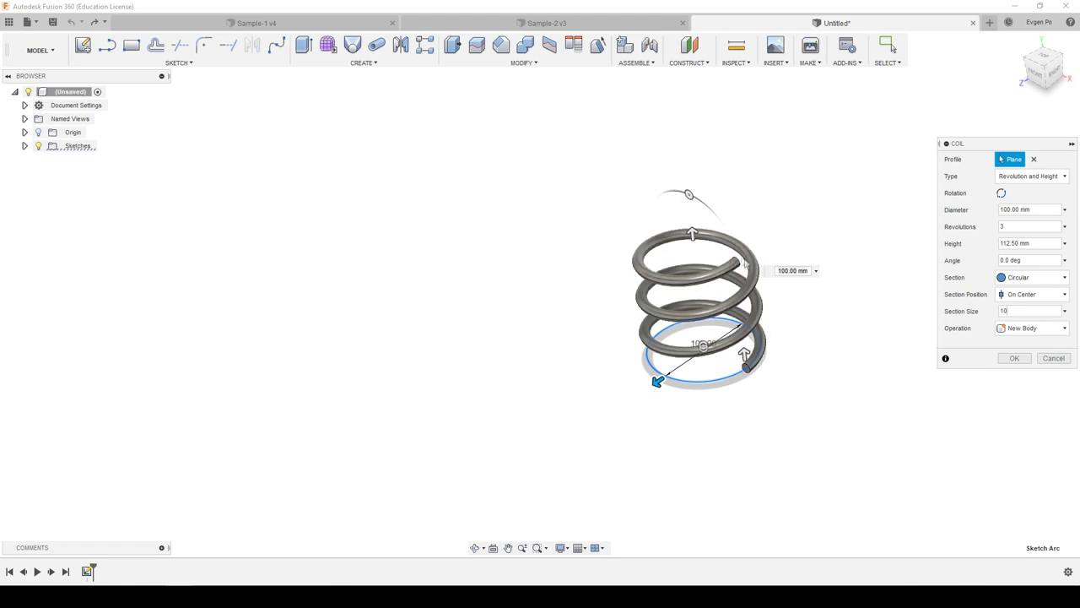
pyautogui.click(1009, 358)
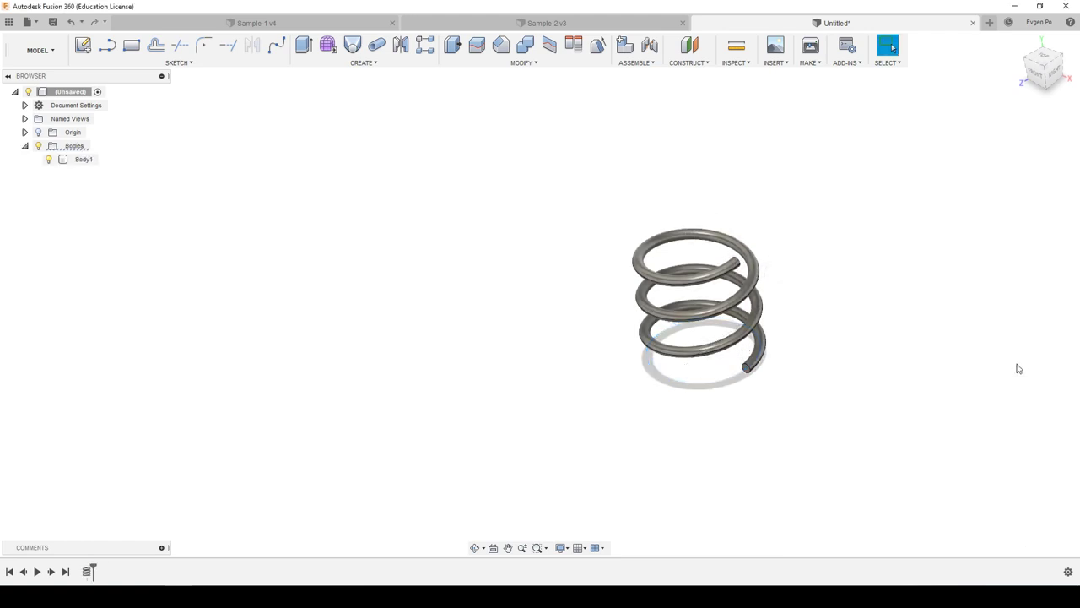
pyautogui.click(373, 65)
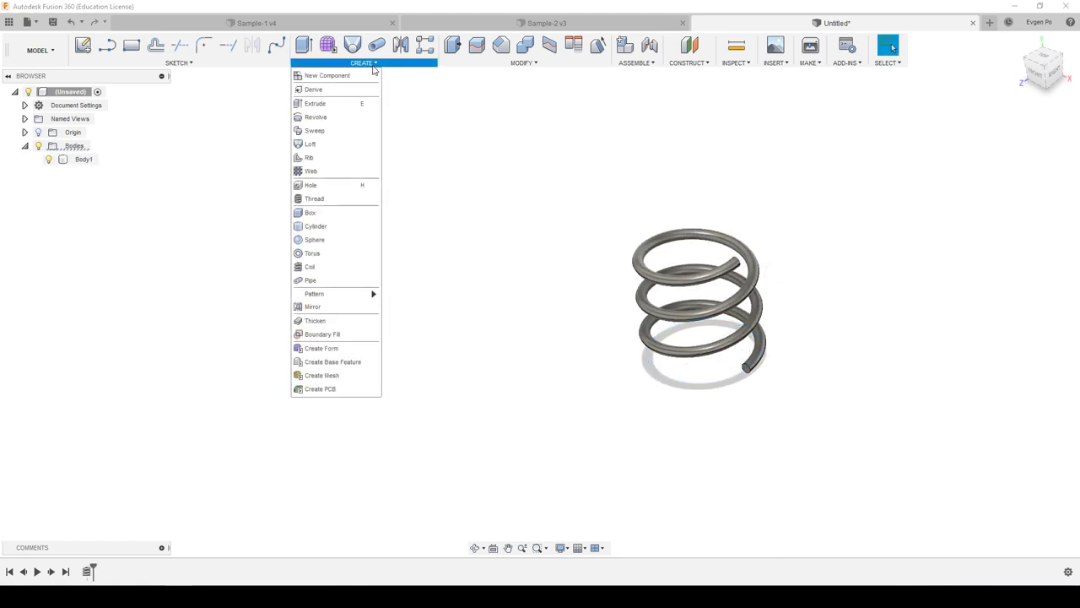
# - Add a 200 mm diameter coil at the origin, 100 mm tall with 10 mm section, viewed from the right
pyautogui.click(319, 266)
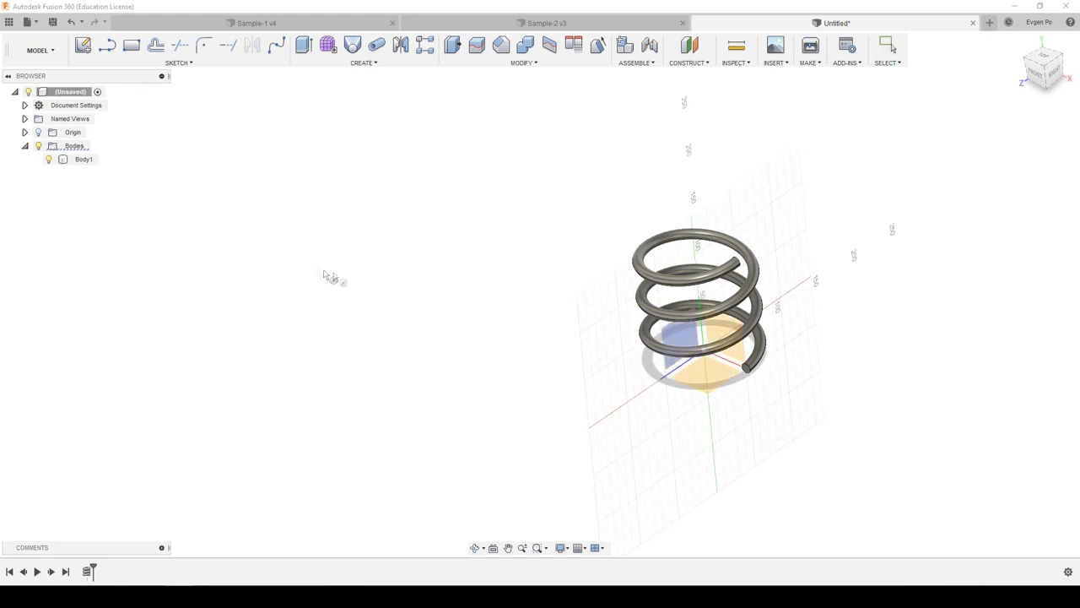
pyautogui.click(711, 376)
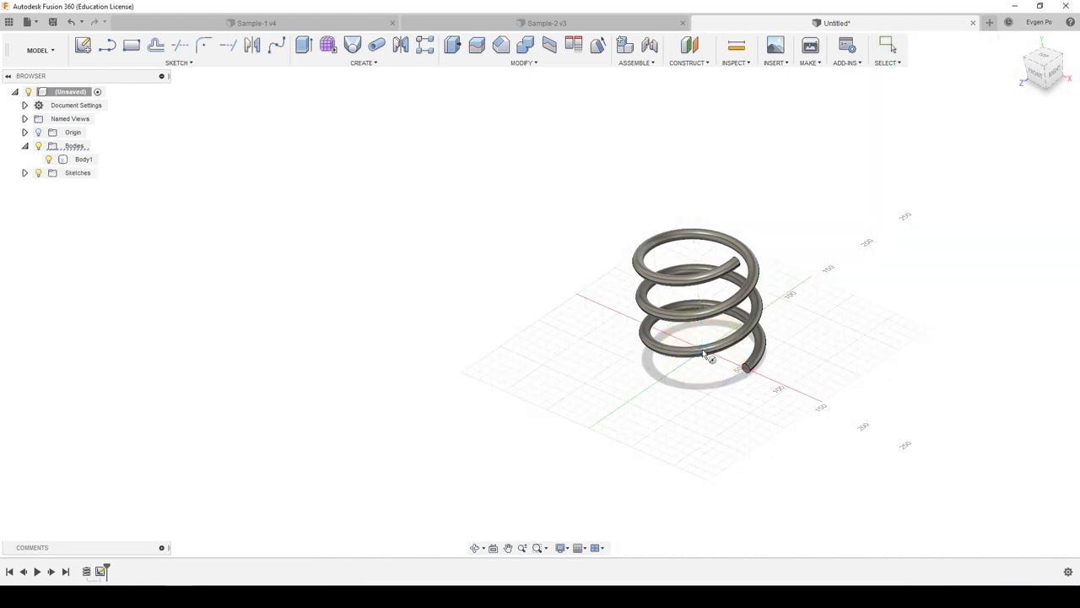
pyautogui.click(703, 351)
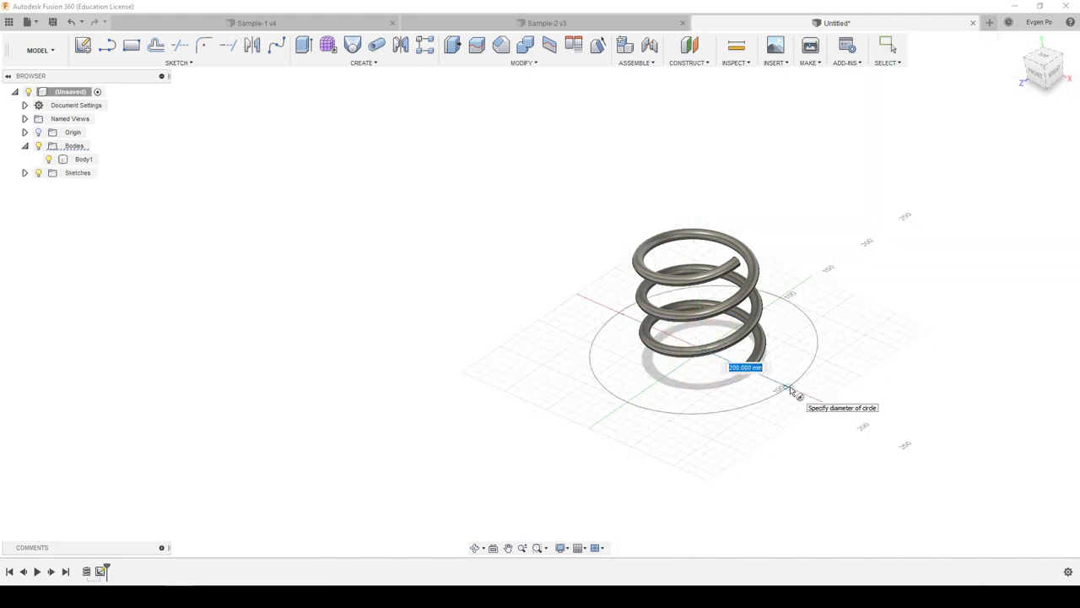
pyautogui.click(790, 389)
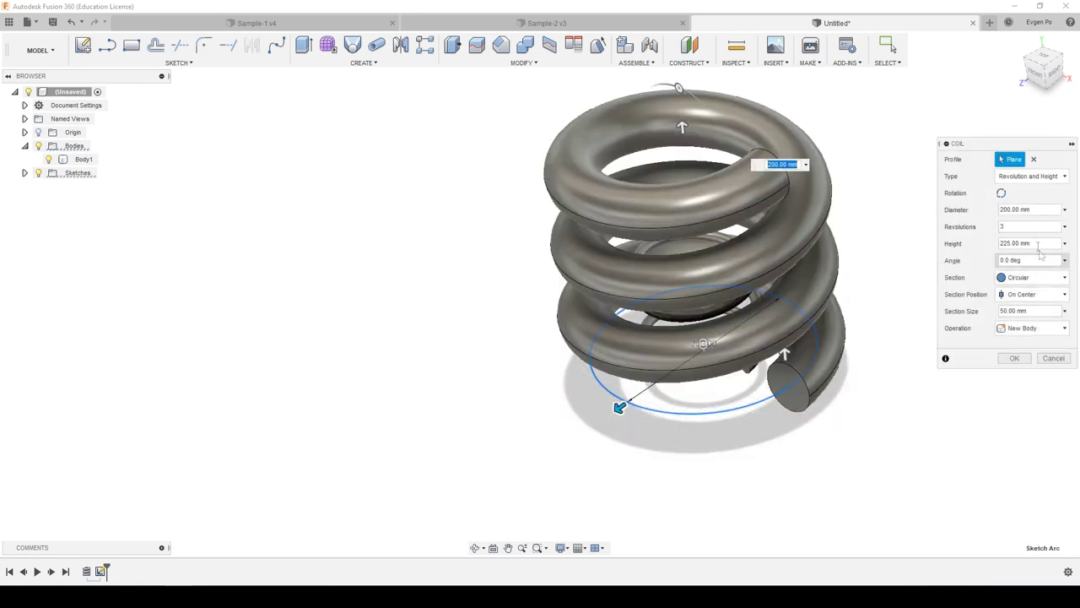
pyautogui.click(1028, 244)
pyautogui.write('100')
pyautogui.click(1021, 311)
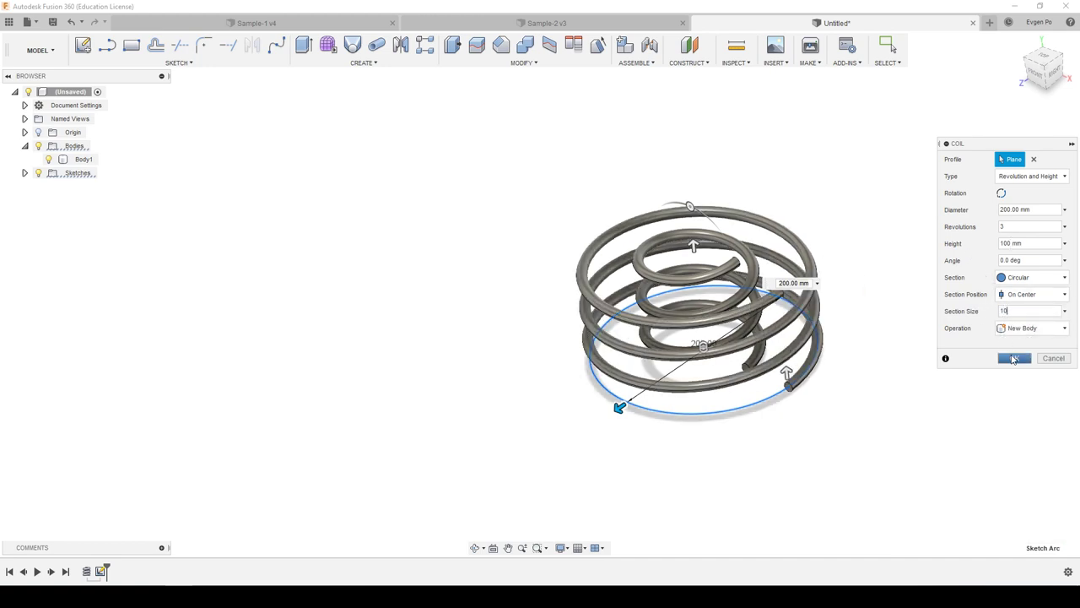
pyautogui.click(1013, 359)
pyautogui.moveTo(1010, 357)
pyautogui.keyDown('shift'); pyautogui.mouseDown(button='middle')
pyautogui.moveTo(919, 299)
pyautogui.moveTo(869, 292)
pyautogui.moveTo(861, 316)
pyautogui.moveTo(882, 297)
pyautogui.mouseUp(button='middle'); pyautogui.keyUp('shift')
pyautogui.click(1043, 74)
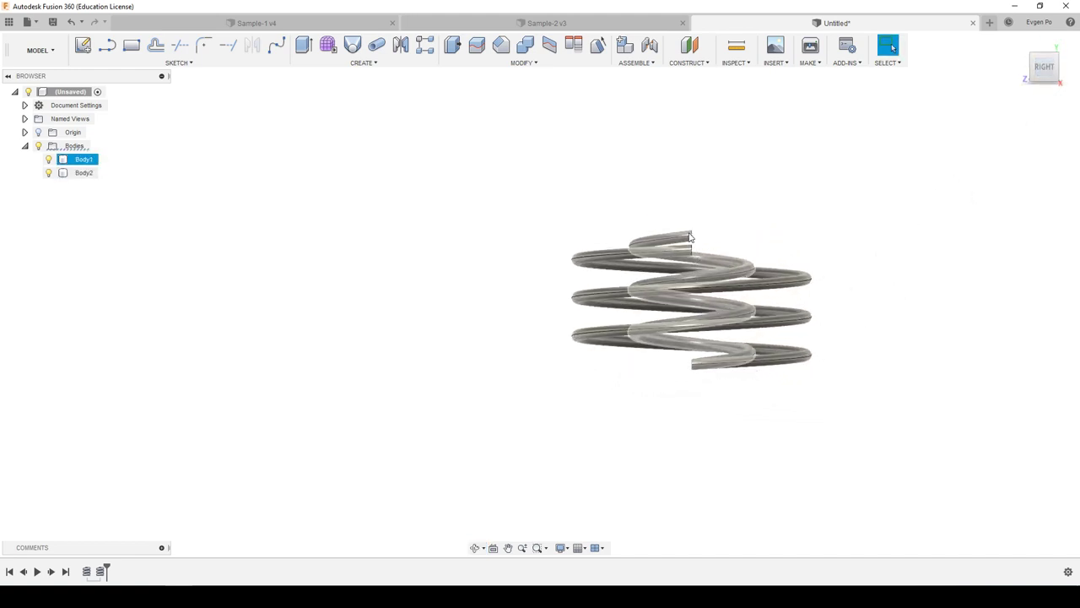
# - Edit the first coil feature's height from 112.5 mm to 100 mm
pyautogui.click(86, 572)
pyautogui.rightClick(90, 572)
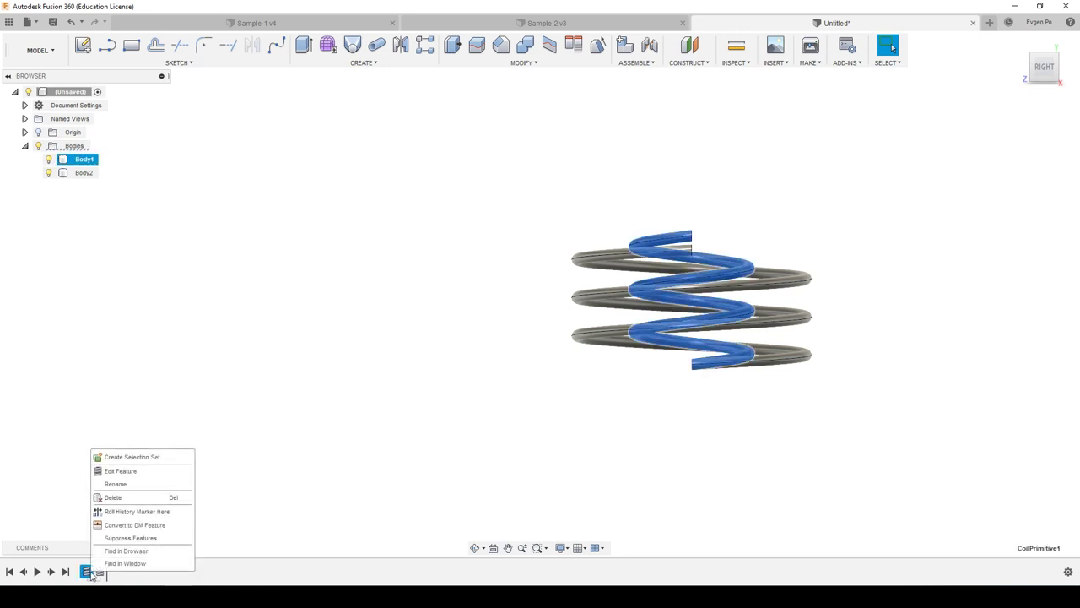
pyautogui.click(121, 471)
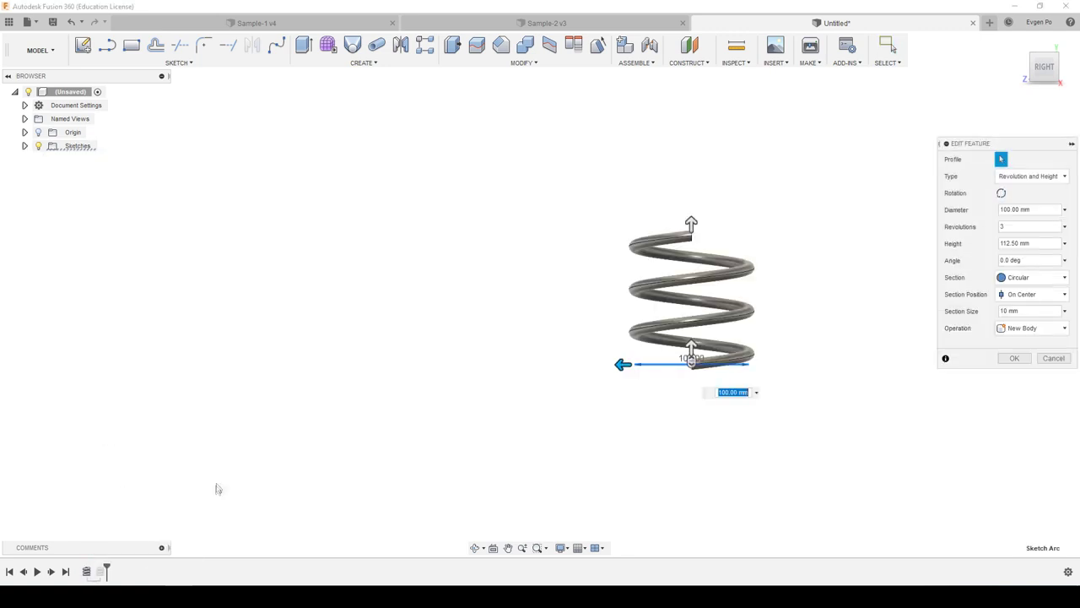
pyautogui.click(1017, 243)
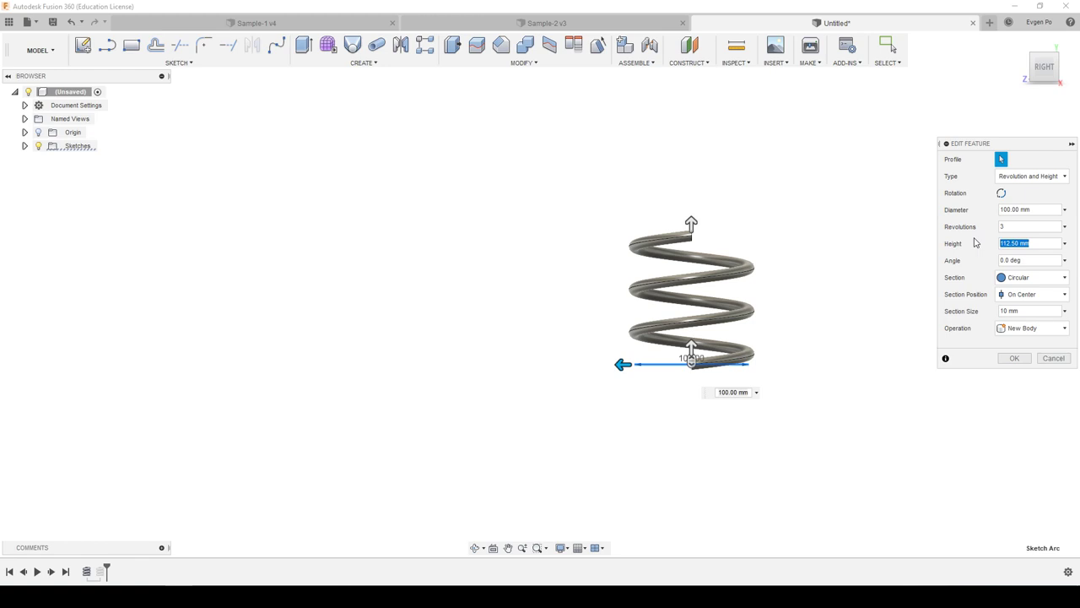
pyautogui.write('100')
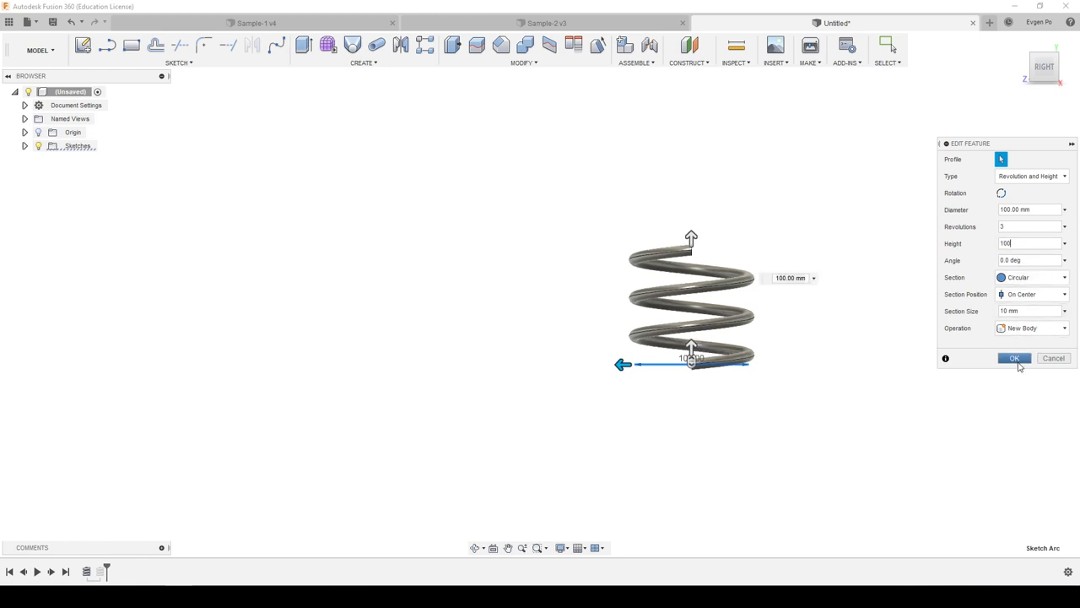
pyautogui.click(1016, 360)
pyautogui.keyDown('shift'); pyautogui.moveTo(748, 340); pyautogui.dragTo(709, 336, button='middle'); pyautogui.keyUp('shift')
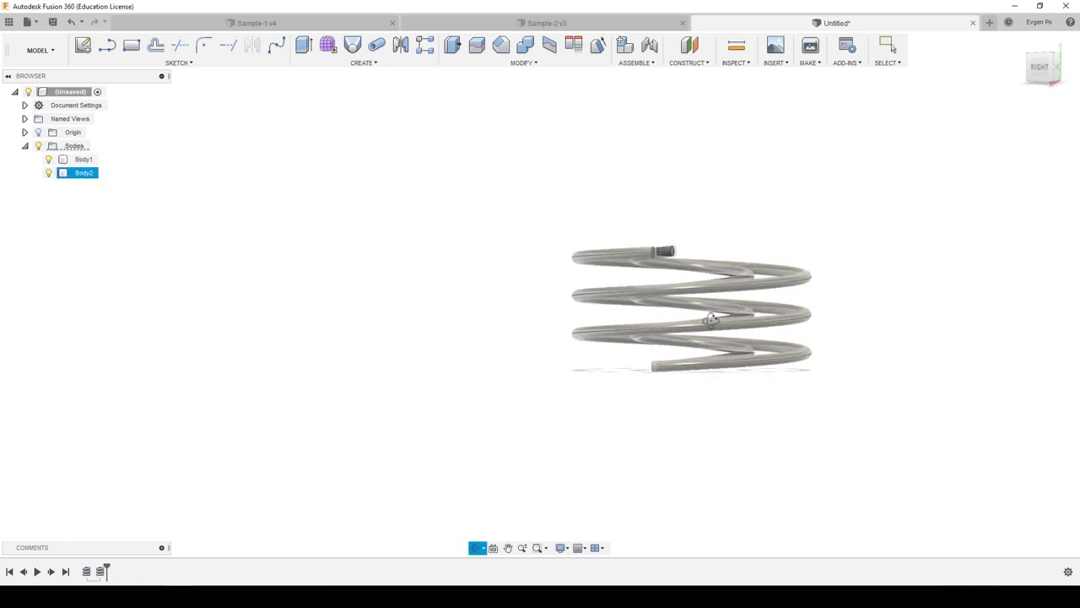
pyautogui.press('Escape')
pyautogui.scroll(-2, 745, 403)
pyautogui.keyDown('shift'); pyautogui.moveTo(544, 276); pyautogui.dragTo(565, 229, button='middle'); pyautogui.keyUp('shift')
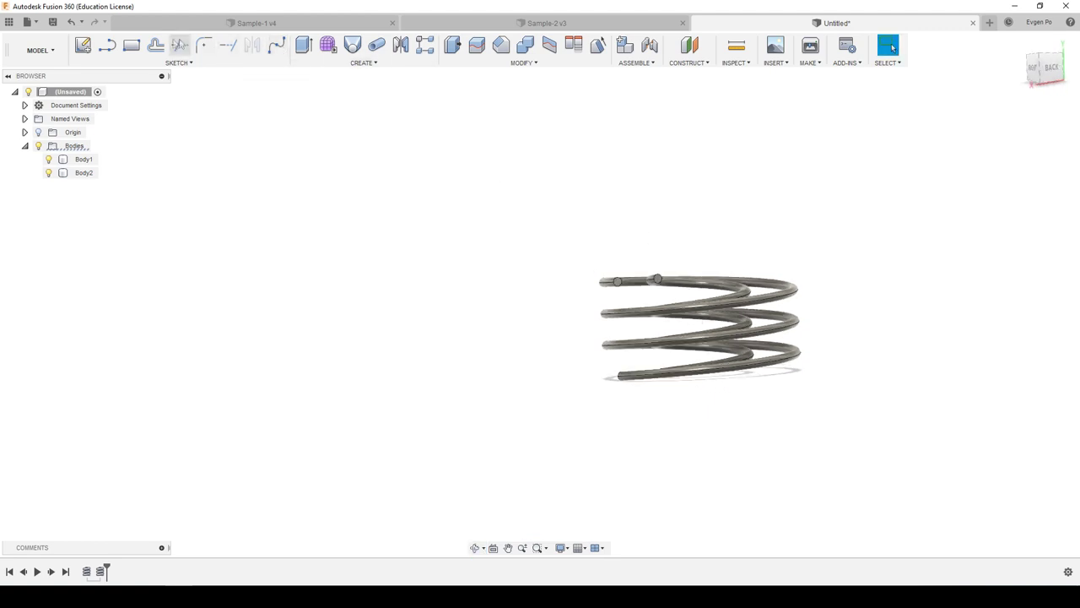
# - Sketch a line on the coil tube end face joining both coils' top end centres
pyautogui.click(107, 46)
pyautogui.scroll(2, 629, 290)
pyautogui.scroll(1, 629, 290)
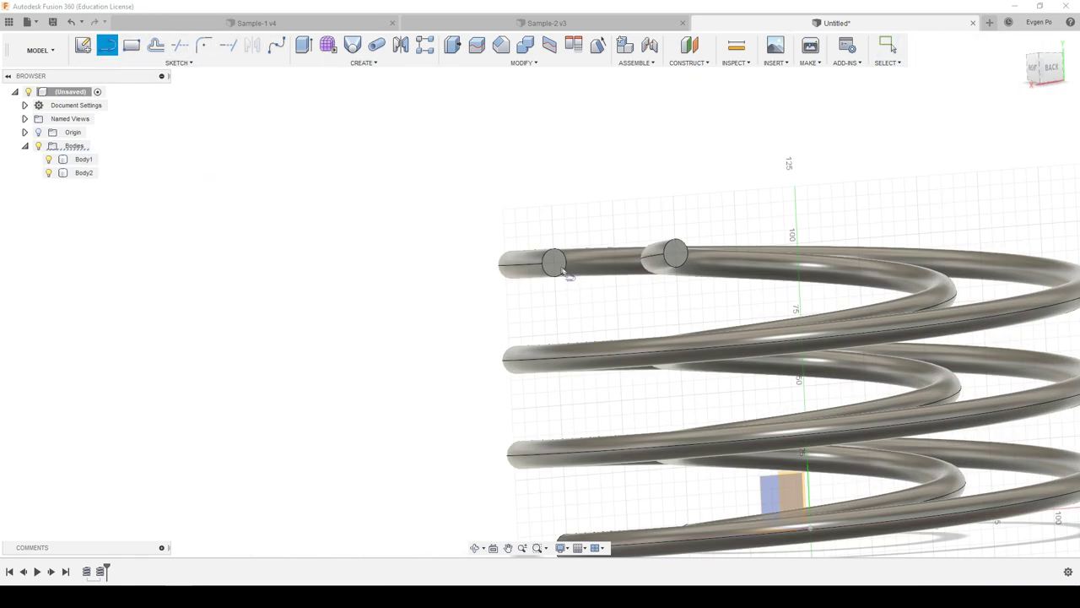
pyautogui.click(557, 264)
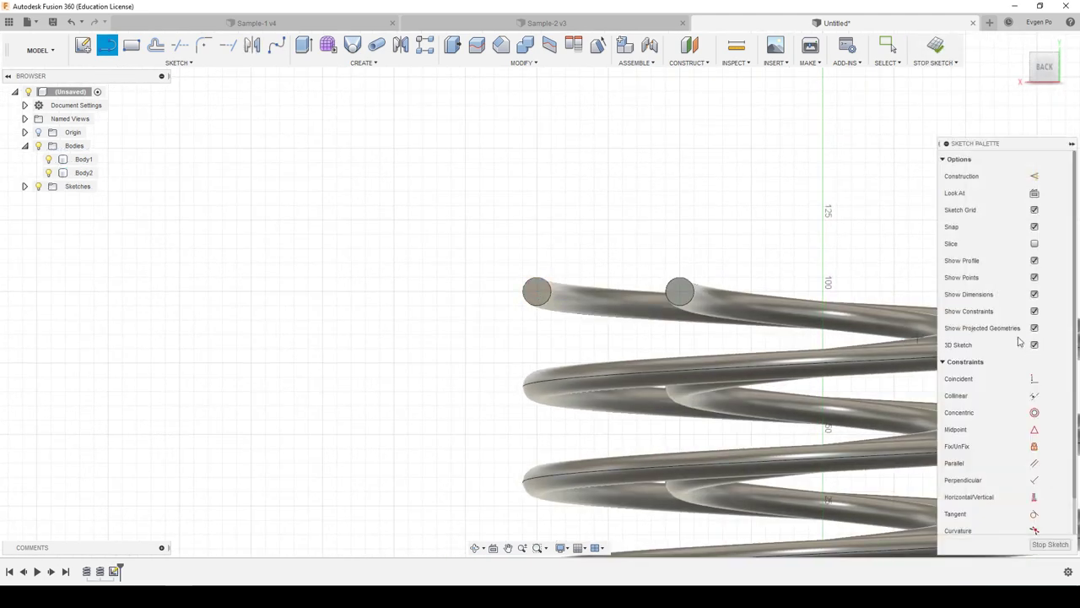
pyautogui.click(537, 291)
pyautogui.click(679, 291)
pyautogui.moveTo(679, 291); pyautogui.dragTo(686, 308)
pyautogui.scroll(-2, 686, 308)
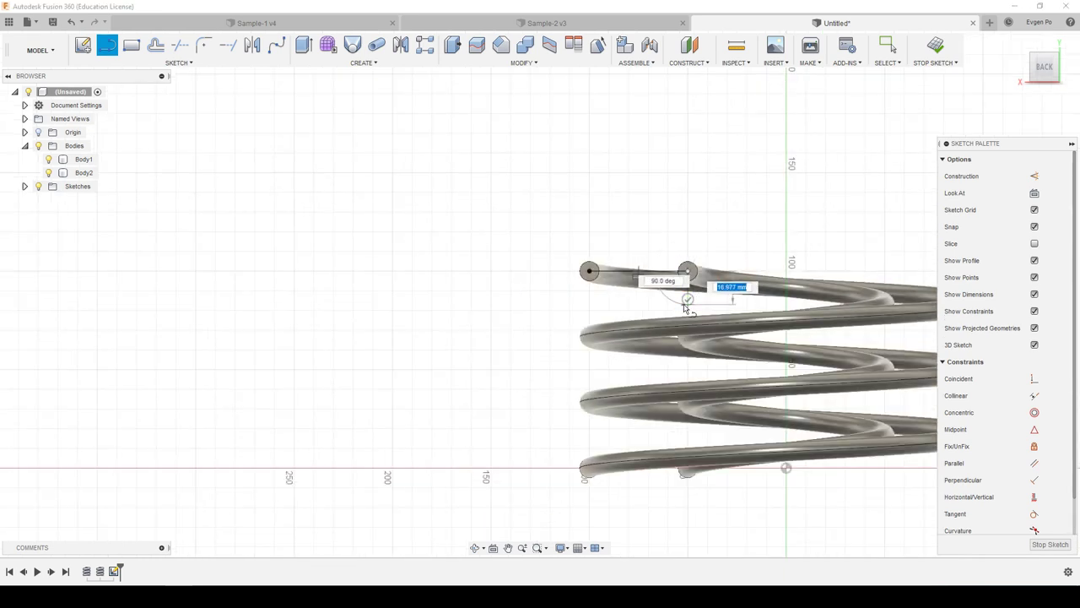
pyautogui.scroll(-3, 675, 278)
pyautogui.keyDown('shift'); pyautogui.moveTo(663, 225); pyautogui.dragTo(844, 355, button='middle'); pyautogui.keyUp('shift')
pyautogui.click(1048, 543)
pyautogui.click(54, 52)
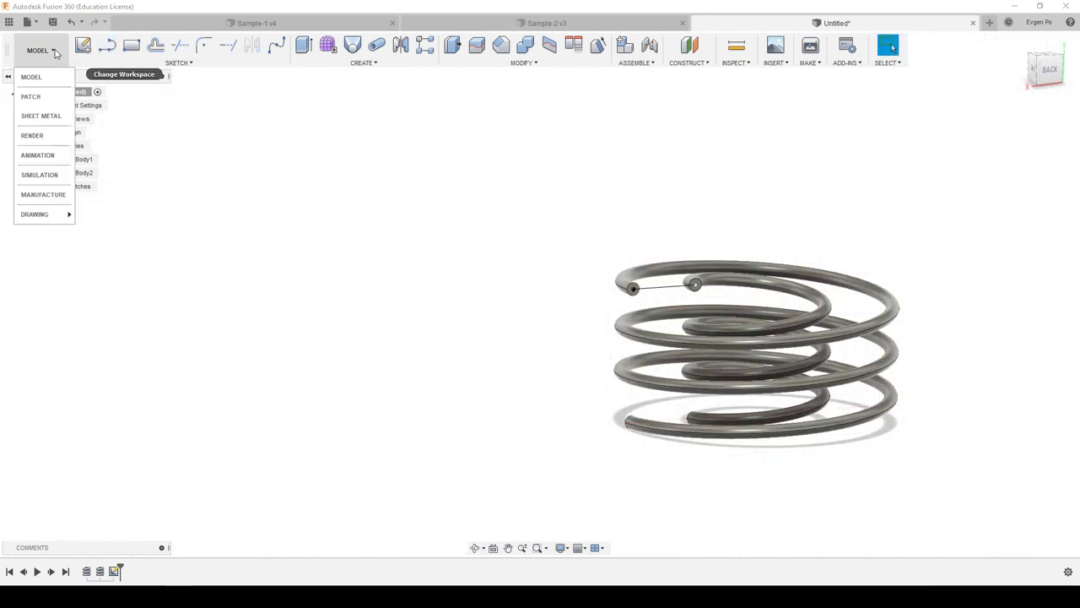
# - In the Patch workspace, start a surface sweep of type Path + Guide Rail
pyautogui.click(46, 99)
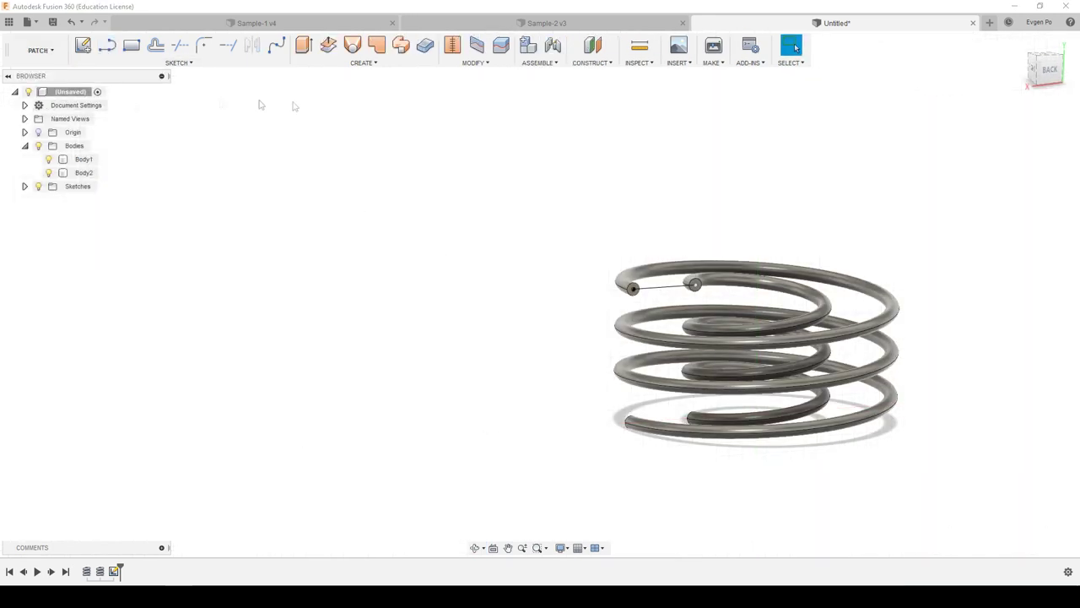
pyautogui.click(361, 64)
pyautogui.click(337, 119)
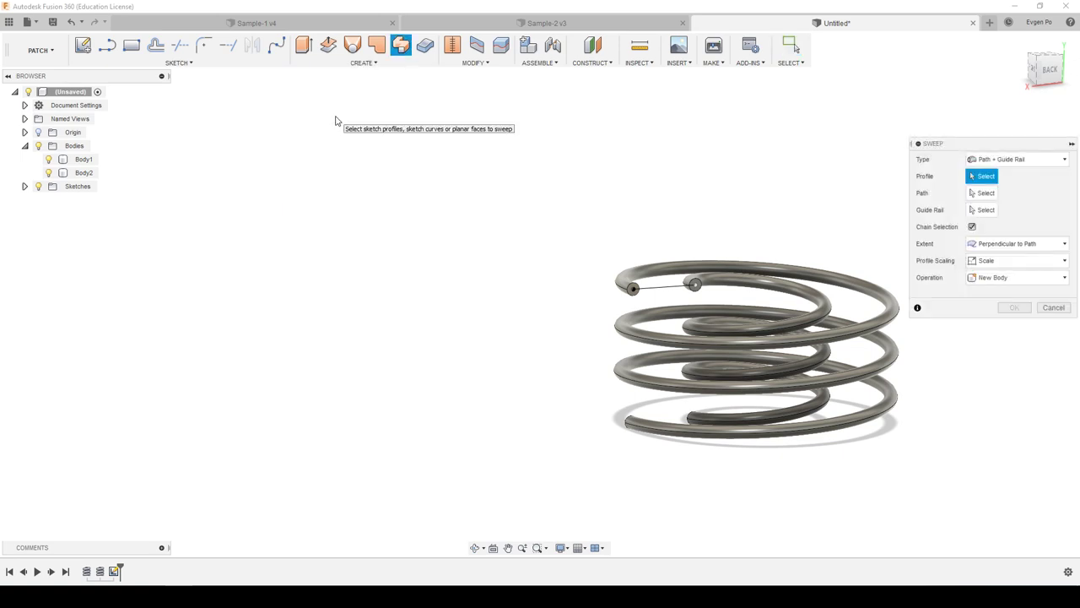
pyautogui.click(1024, 160)
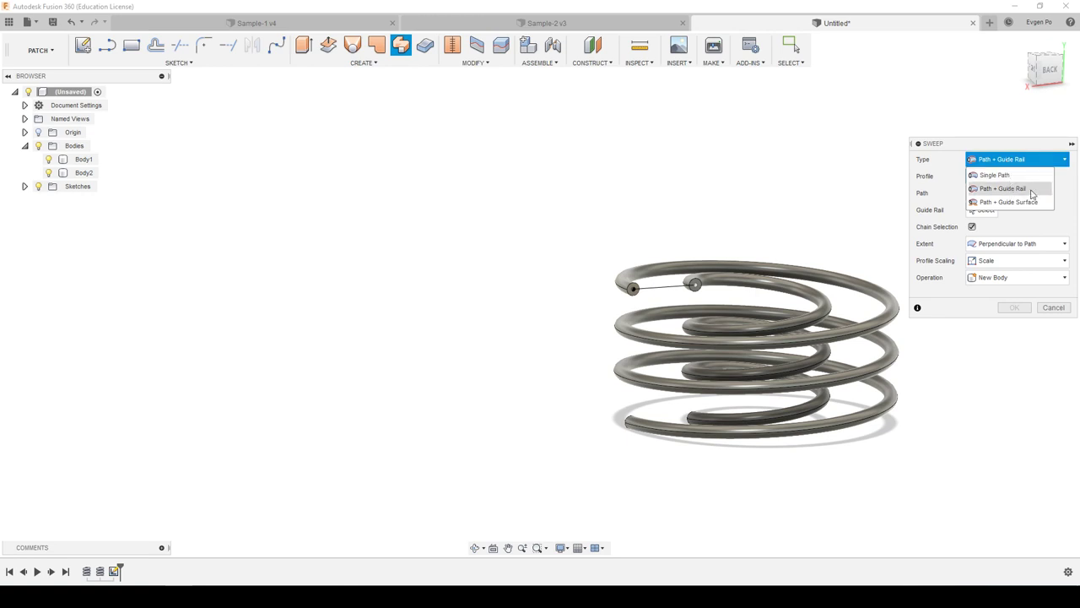
pyautogui.click(1031, 191)
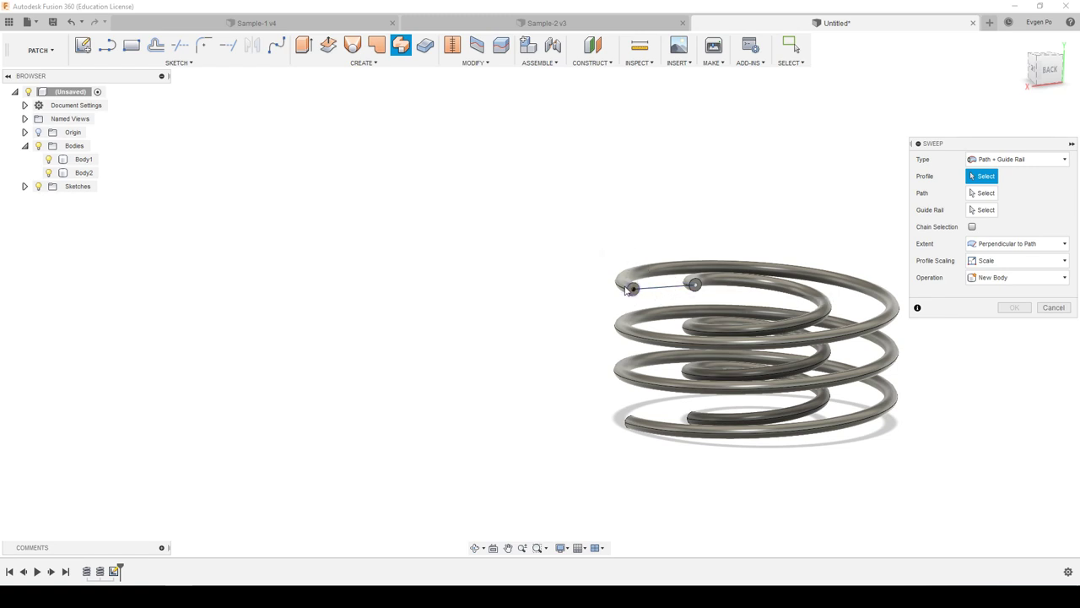
# - Sweep the sketch line along the outer coil, using the inner coil as guide rail
pyautogui.scroll(3, 660, 289)
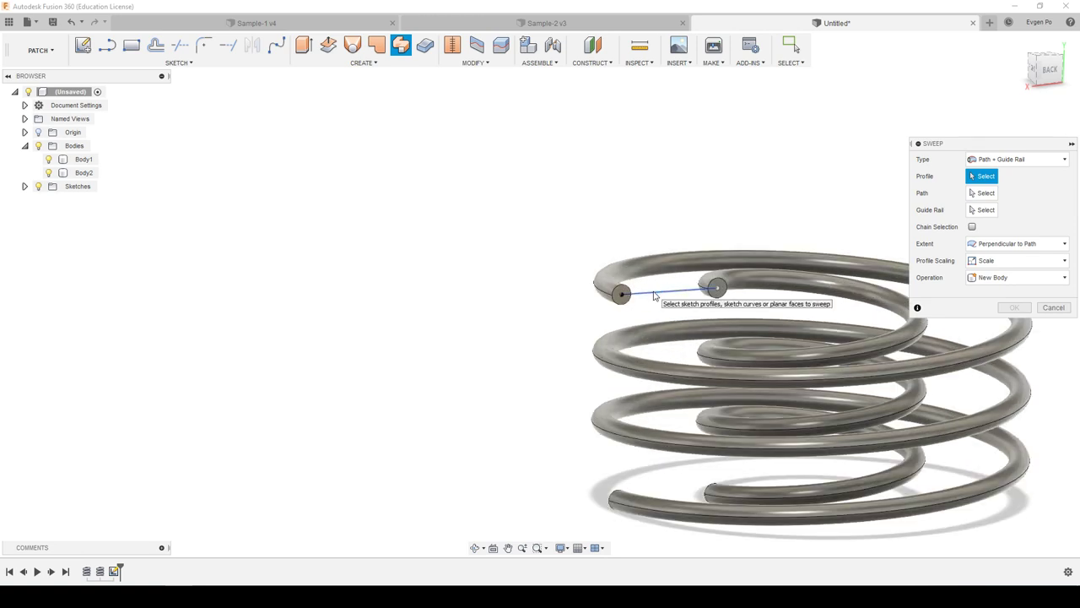
pyautogui.click(653, 295)
pyautogui.click(982, 193)
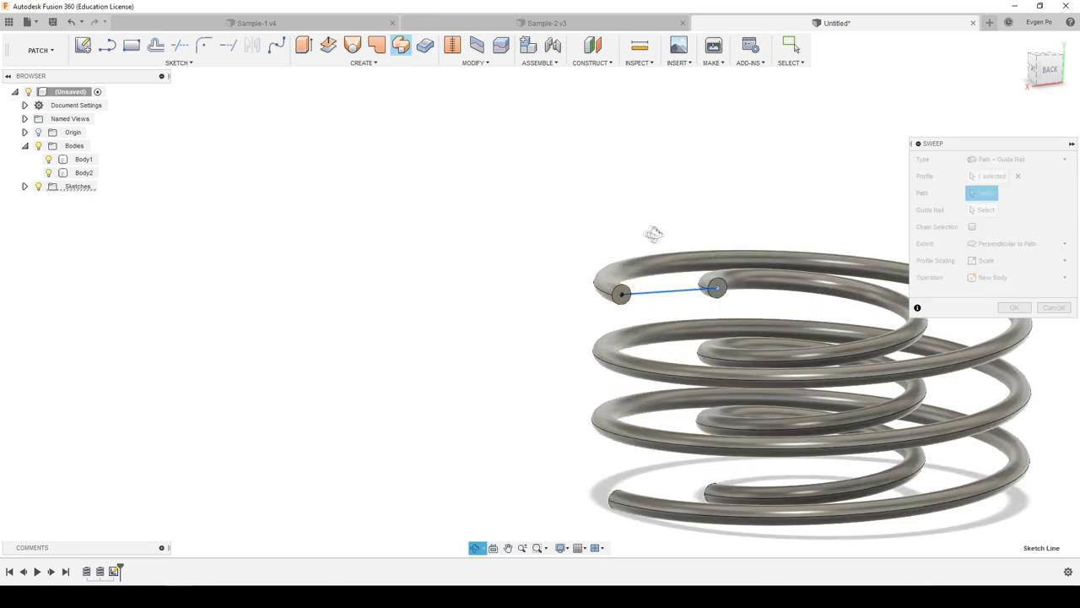
pyautogui.keyDown('shift'); pyautogui.moveTo(653, 228); pyautogui.dragTo(621, 303, button='middle'); pyautogui.keyUp('shift')
pyautogui.click(620, 304)
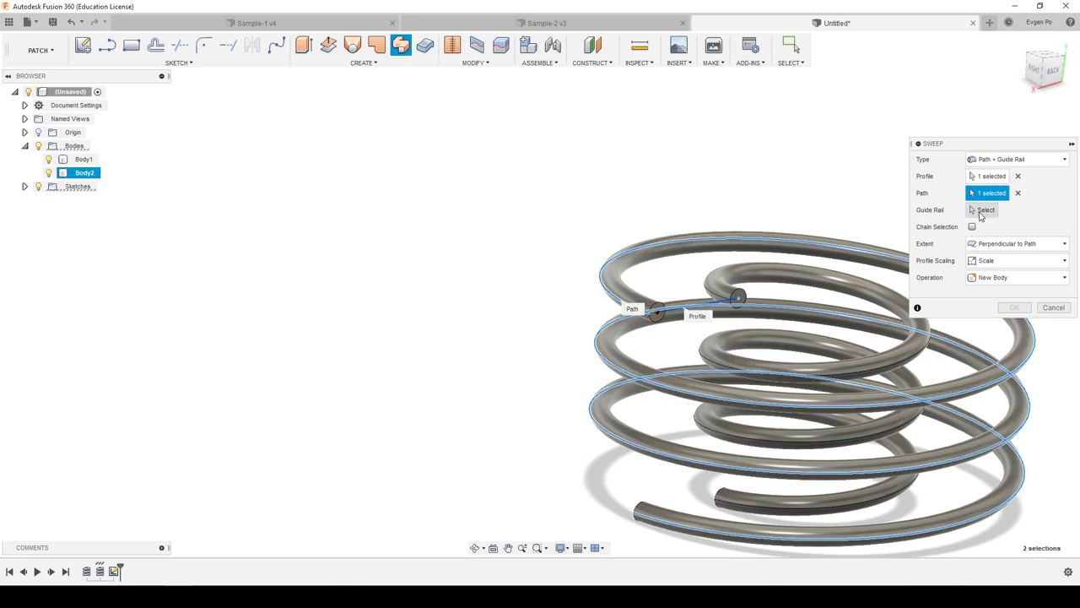
pyautogui.click(981, 211)
pyautogui.click(719, 291)
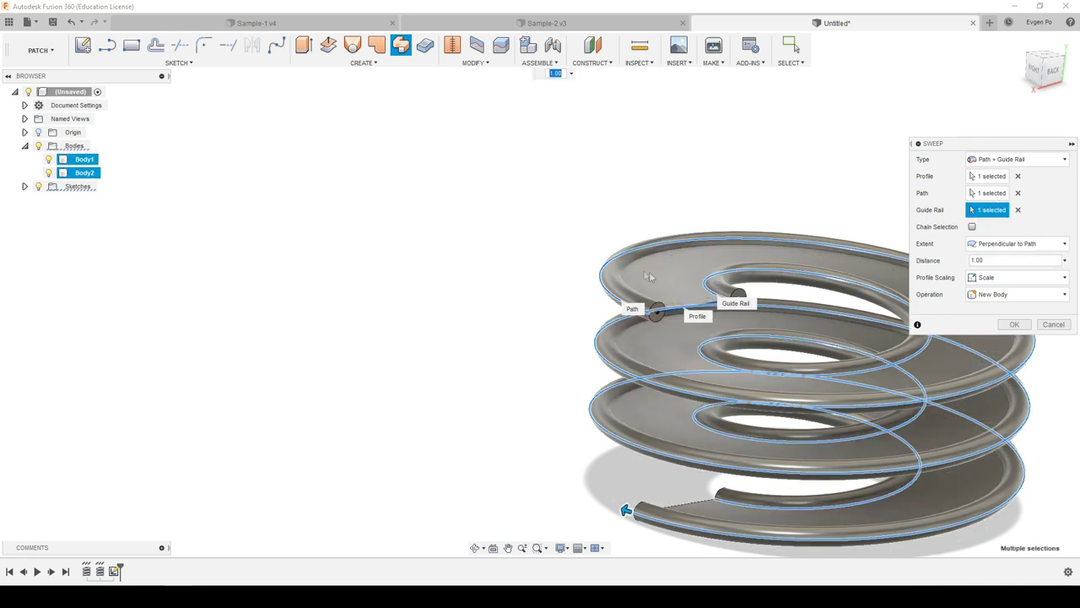
pyautogui.click(1010, 330)
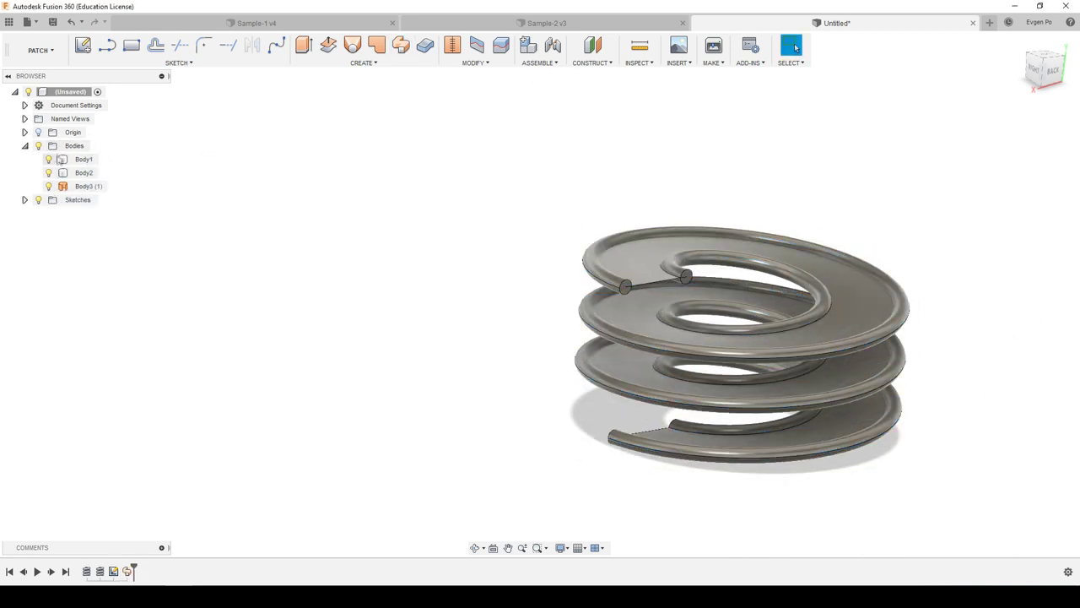
# - Hide the Body1 and Body2 coil tubes and select the Body3 spiral surface
pyautogui.click(49, 173)
pyautogui.click(49, 159)
pyautogui.moveTo(548, 222)
pyautogui.keyDown('shift'); pyautogui.mouseDown(button='middle')
pyautogui.moveTo(548, 169)
pyautogui.moveTo(667, 207)
pyautogui.moveTo(656, 234)
pyautogui.moveTo(755, 217)
pyautogui.moveTo(688, 221)
pyautogui.mouseUp(button='middle'); pyautogui.keyUp('shift')
pyautogui.click(658, 243)
pyautogui.moveTo(687, 222)
pyautogui.mouseDown()
pyautogui.moveTo(715, 251)
pyautogui.moveTo(700, 265)
pyautogui.mouseUp()
pyautogui.press('Escape')
# - Thicken the spiral surface by 1 mm into a new solid body
pyautogui.click(424, 47)
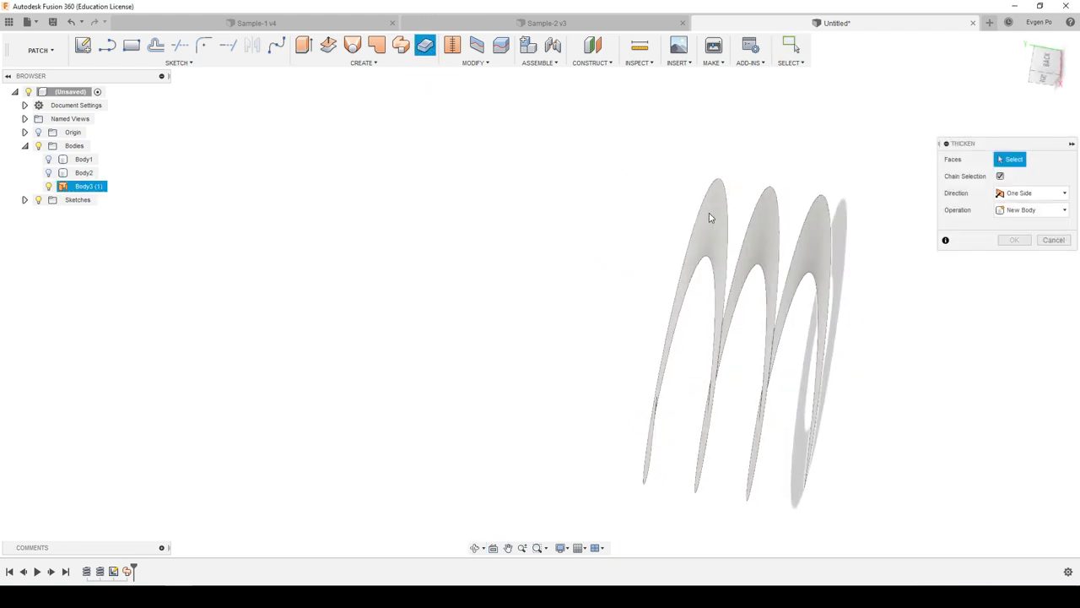
pyautogui.click(711, 216)
pyautogui.click(1008, 193)
pyautogui.write('1')
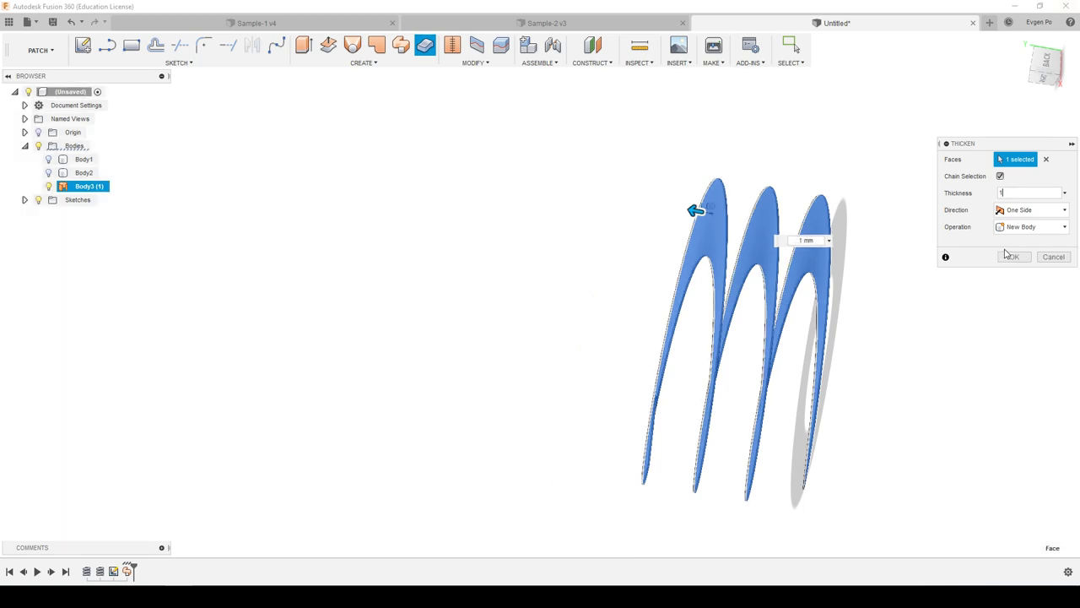
pyautogui.click(1013, 258)
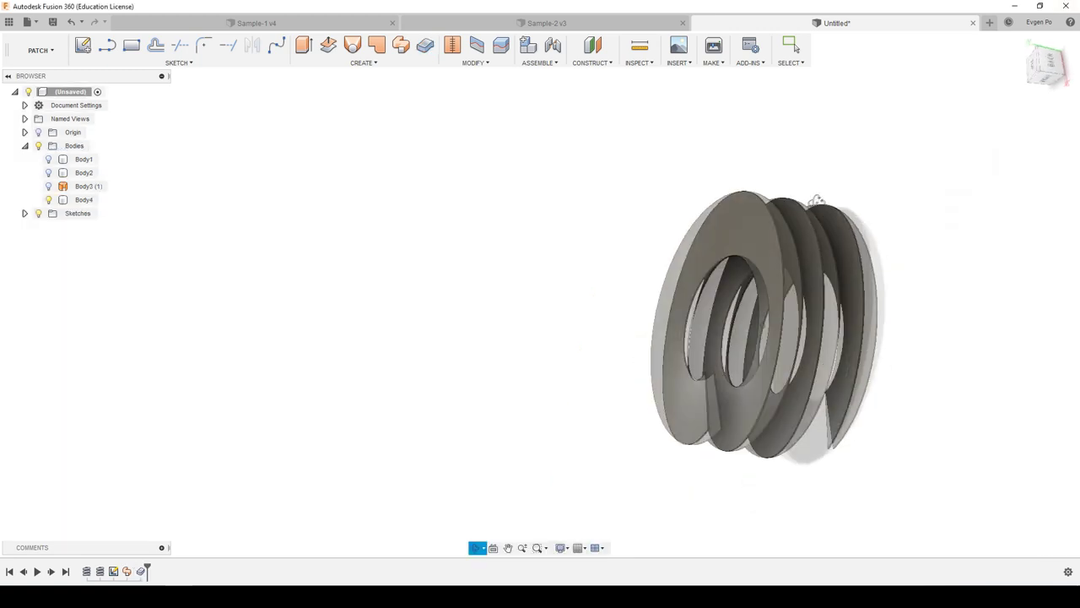
# - Orbit the thickened spiral and view it from the top
pyautogui.keyDown('shift'); pyautogui.moveTo(844, 295); pyautogui.dragTo(752, 229, button='middle'); pyautogui.keyUp('shift')
pyautogui.keyDown('shift'); pyautogui.moveTo(713, 282); pyautogui.dragTo(742, 227, button='middle'); pyautogui.keyUp('shift')
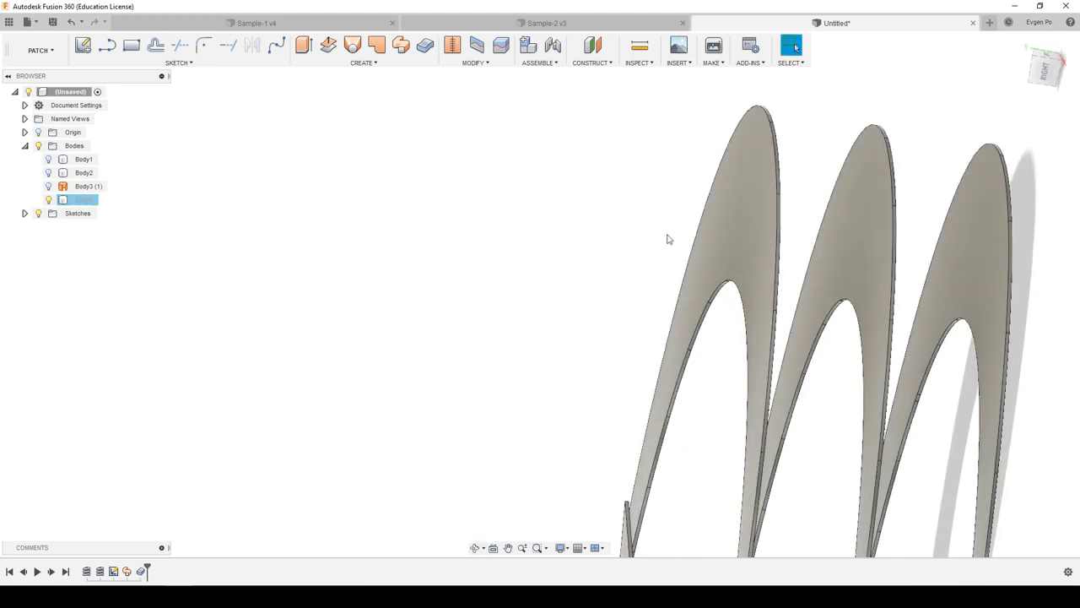
pyautogui.press('Escape')
pyautogui.click(1043, 67)
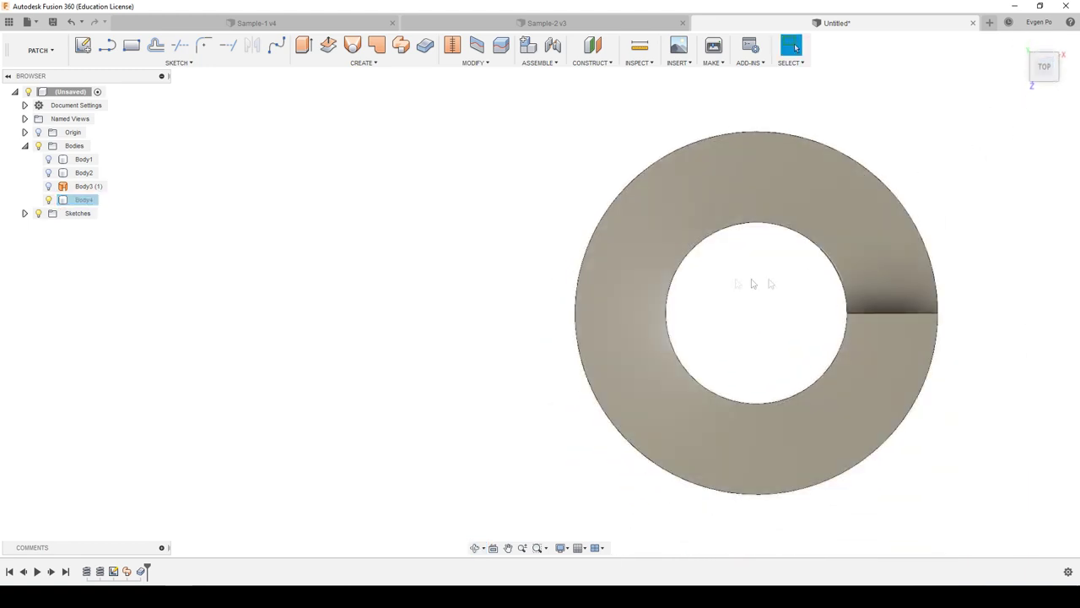
pyautogui.scroll(1, 579, 217)
pyautogui.scroll(2, 641, 161)
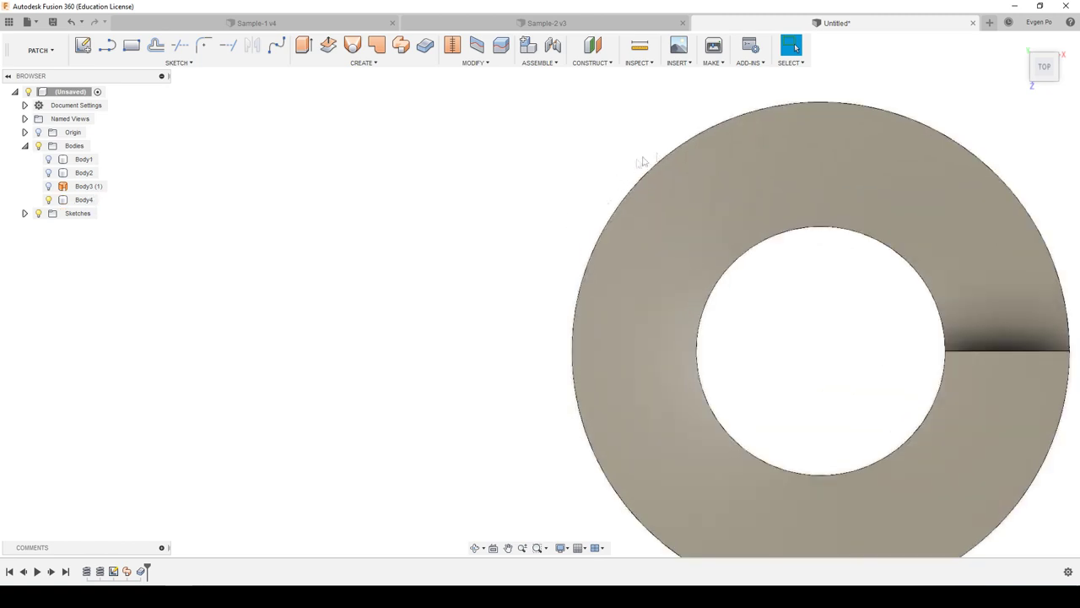
pyautogui.scroll(-2, 844, 169)
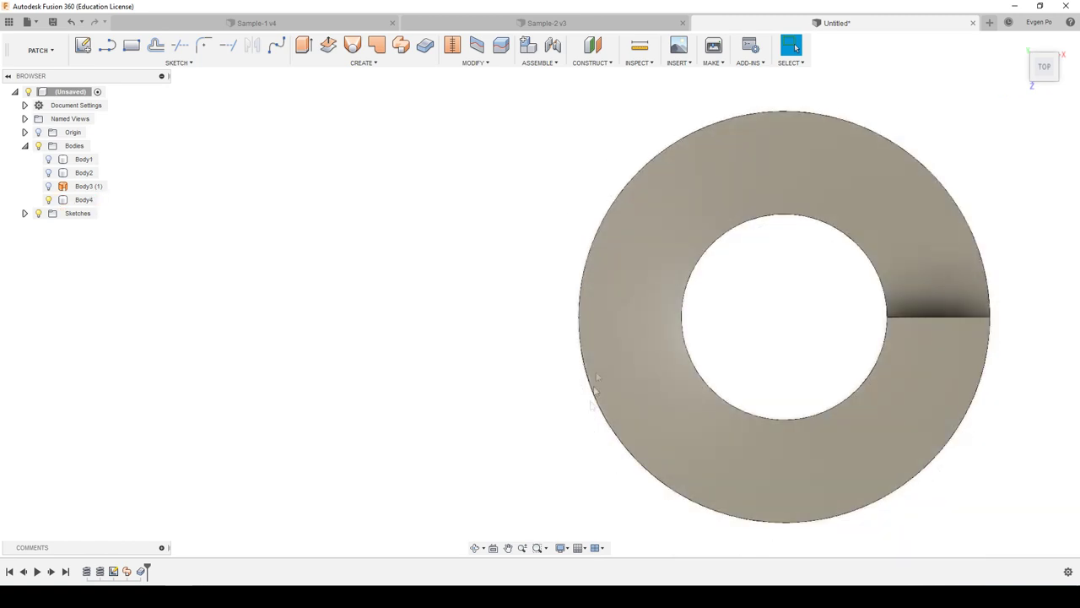
# - Tilt the spiral to check its thickness, then switch to the Sample-1 v4 document
pyautogui.moveTo(622, 414)
pyautogui.keyDown('shift'); pyautogui.mouseDown(button='middle')
pyautogui.moveTo(687, 228)
pyautogui.moveTo(680, 180)
pyautogui.moveTo(639, 180)
pyautogui.moveTo(617, 208)
pyautogui.moveTo(585, 202)
pyautogui.moveTo(608, 184)
pyautogui.moveTo(601, 203)
pyautogui.mouseUp(button='middle'); pyautogui.keyUp('shift')
pyautogui.press('Escape')
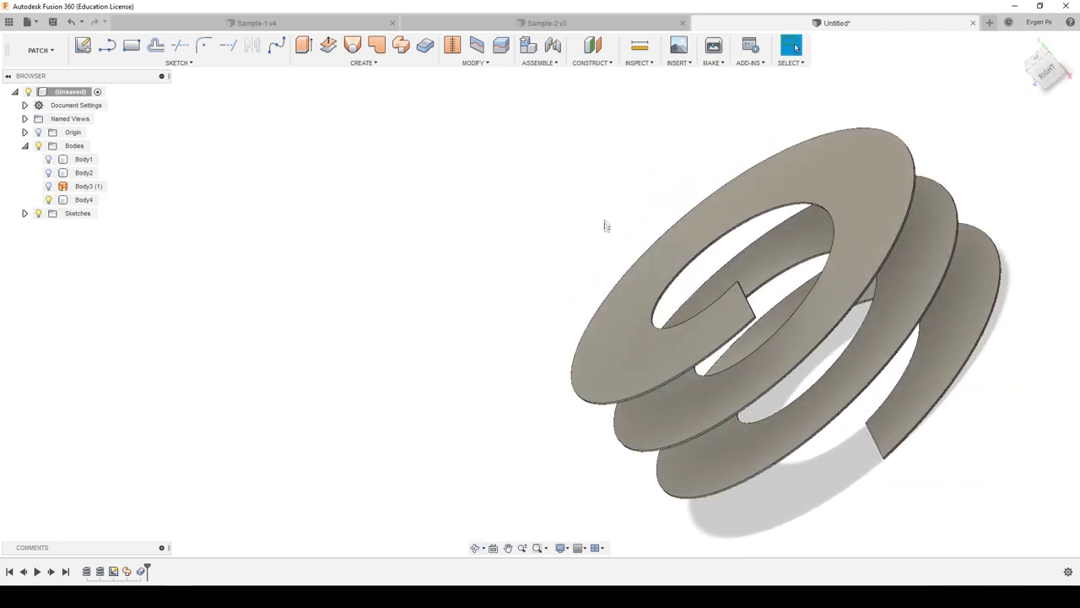
pyautogui.scroll(-3, 613, 239)
pyautogui.keyDown('shift'); pyautogui.moveTo(599, 222); pyautogui.dragTo(574, 253, button='middle'); pyautogui.keyUp('shift')
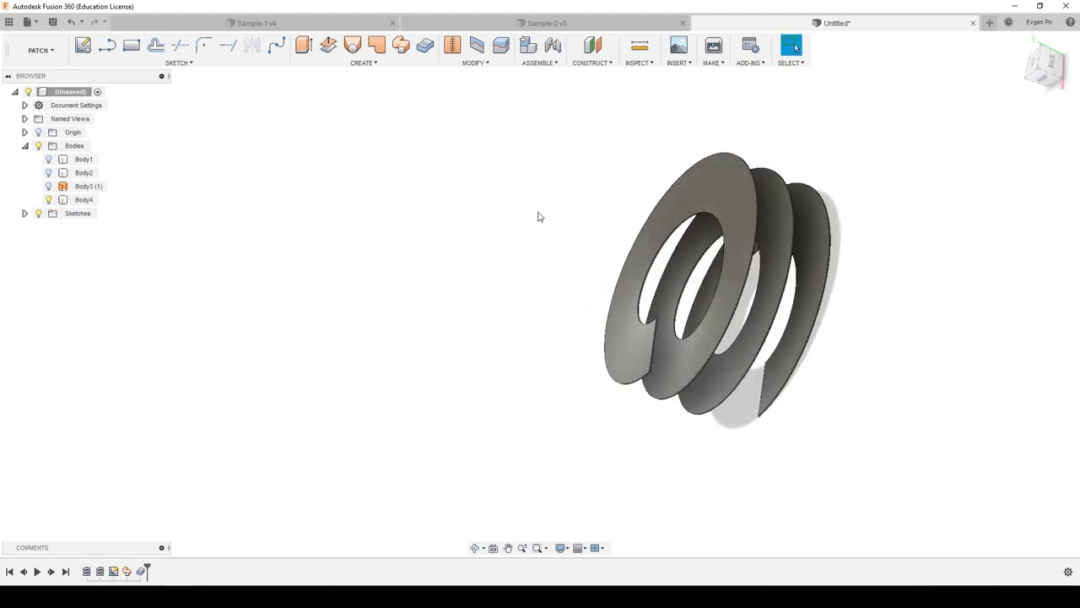
pyautogui.click(363, 65)
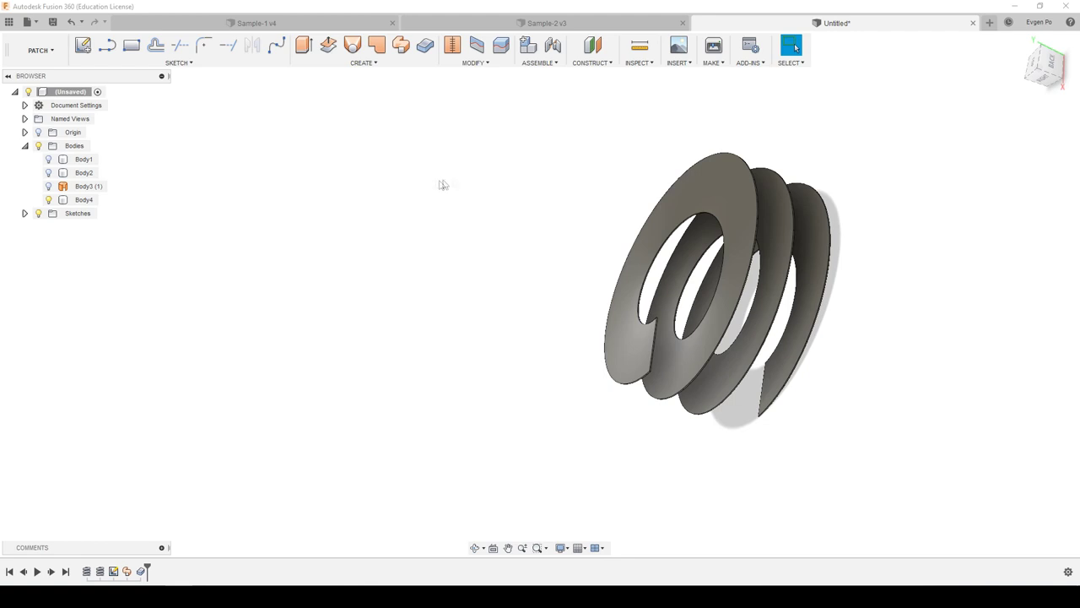
pyautogui.hotkey('ctrl', 'Tab')
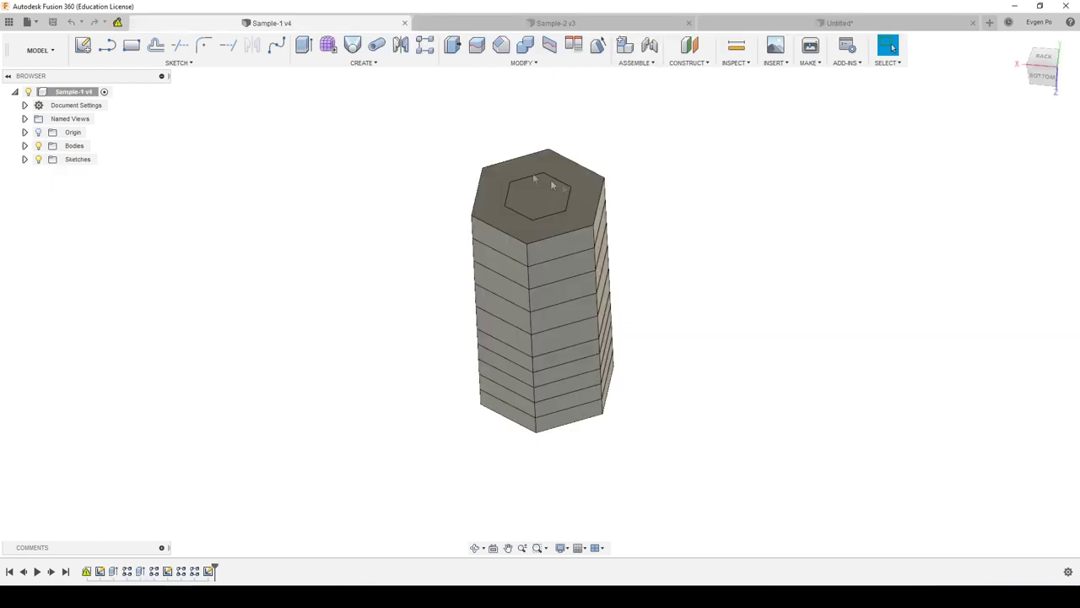
pyautogui.keyDown('shift'); pyautogui.moveTo(603, 241); pyautogui.dragTo(584, 213, button='middle'); pyautogui.keyUp('shift')
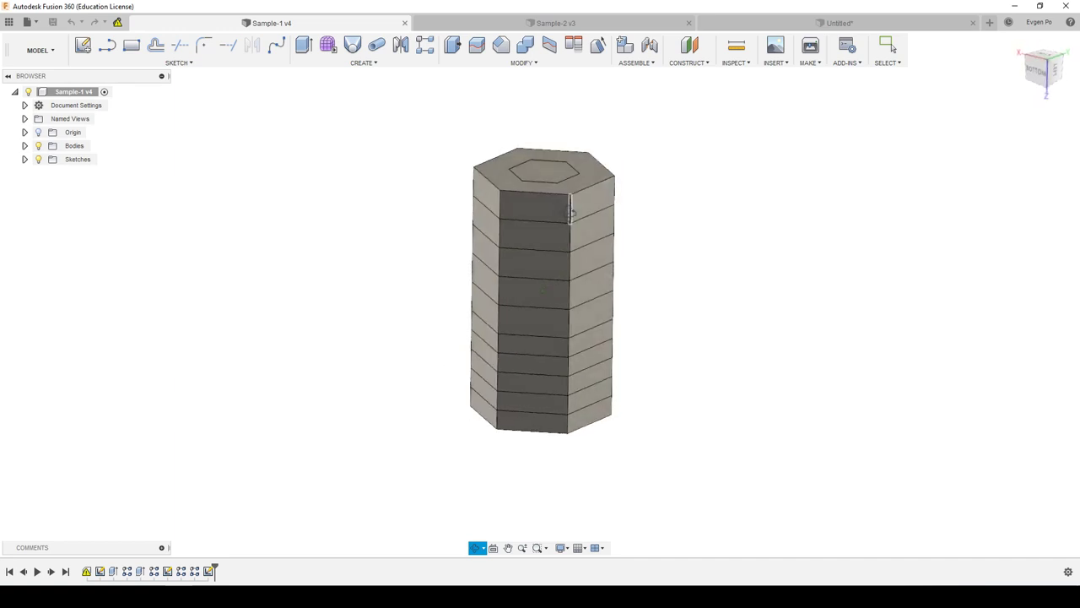
pyautogui.press('Escape')
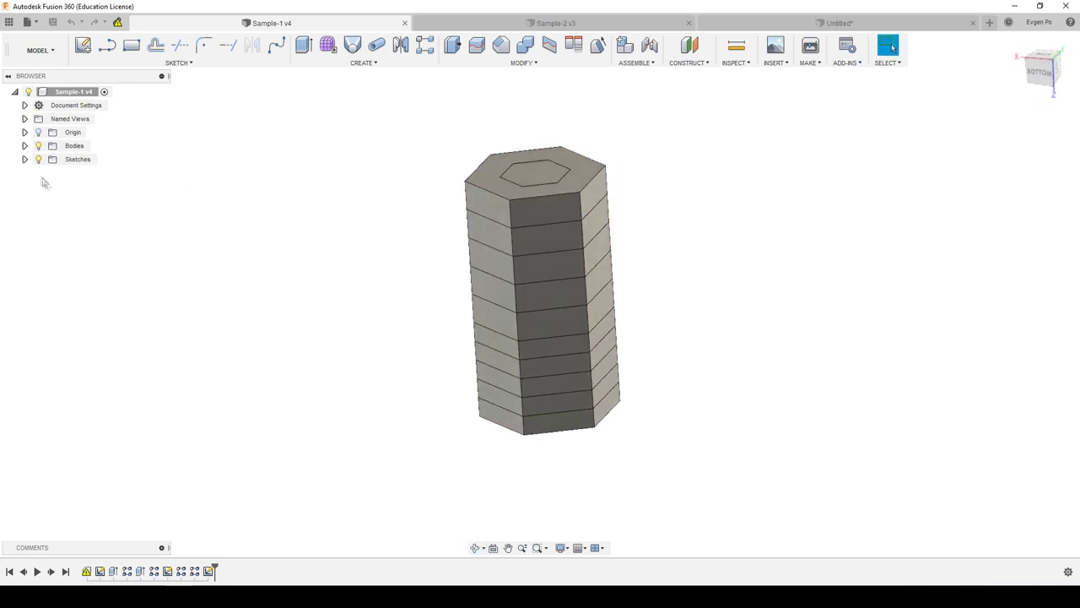
pyautogui.click(25, 146)
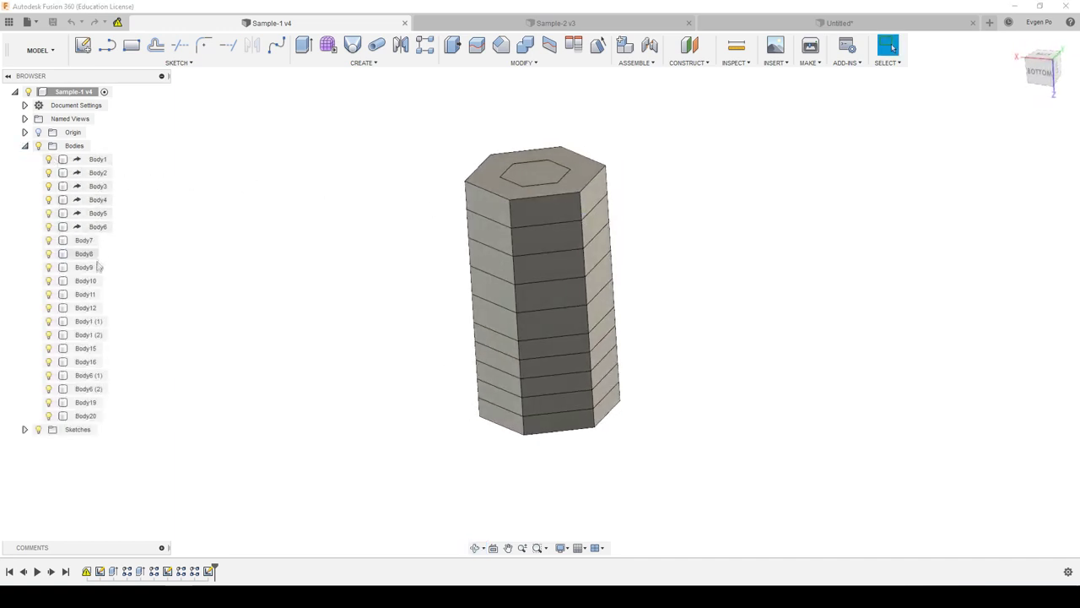
pyautogui.click(553, 217)
pyautogui.click(550, 283)
pyautogui.click(25, 146)
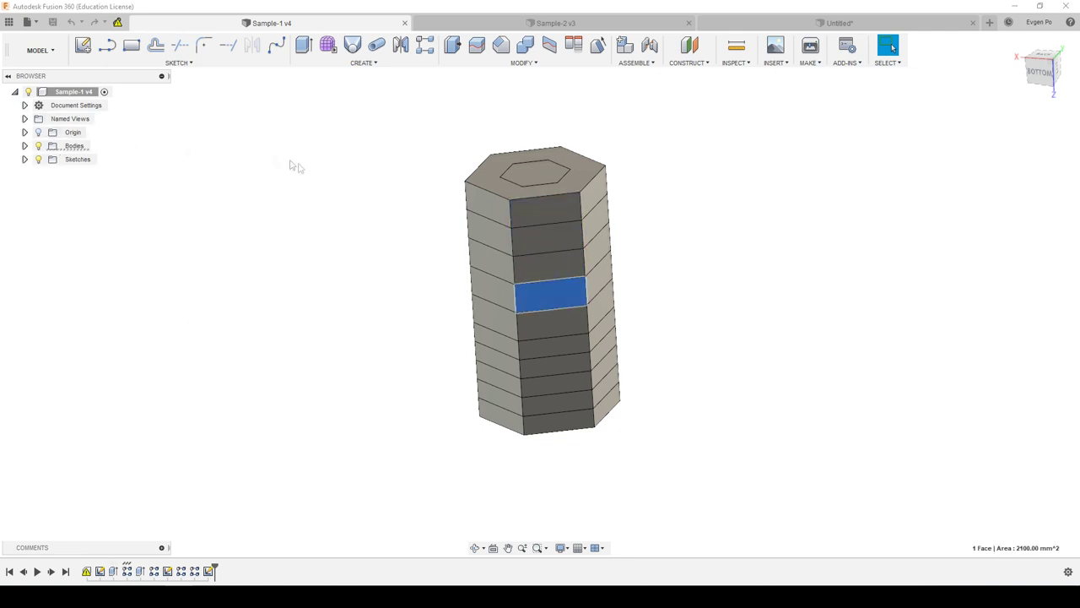
pyautogui.keyDown('shift'); pyautogui.moveTo(309, 164); pyautogui.dragTo(340, 169, button='middle'); pyautogui.keyUp('shift')
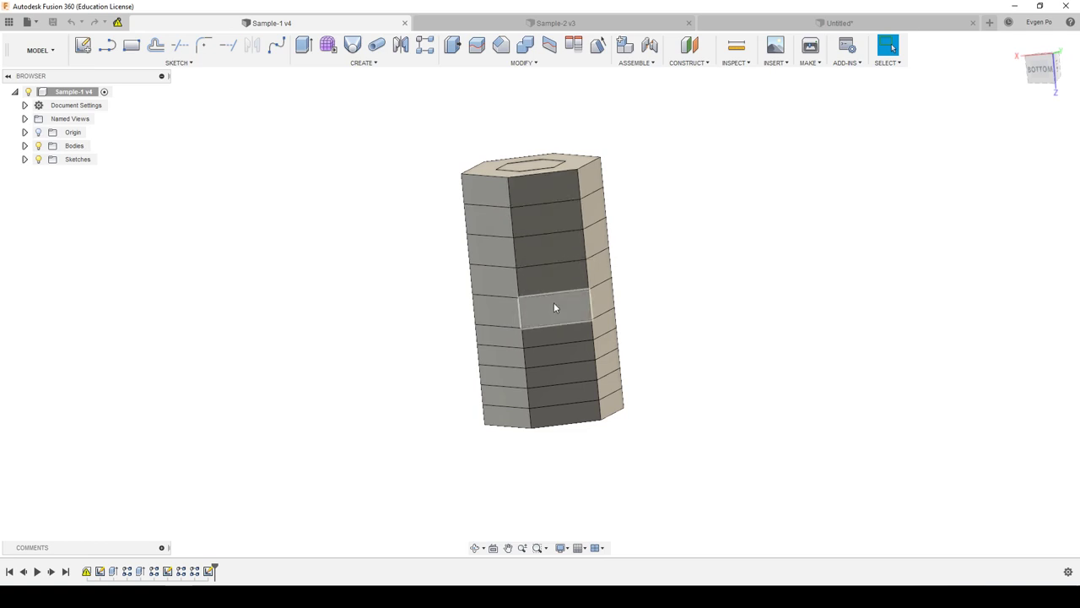
pyautogui.press('i')
pyautogui.click(581, 174)
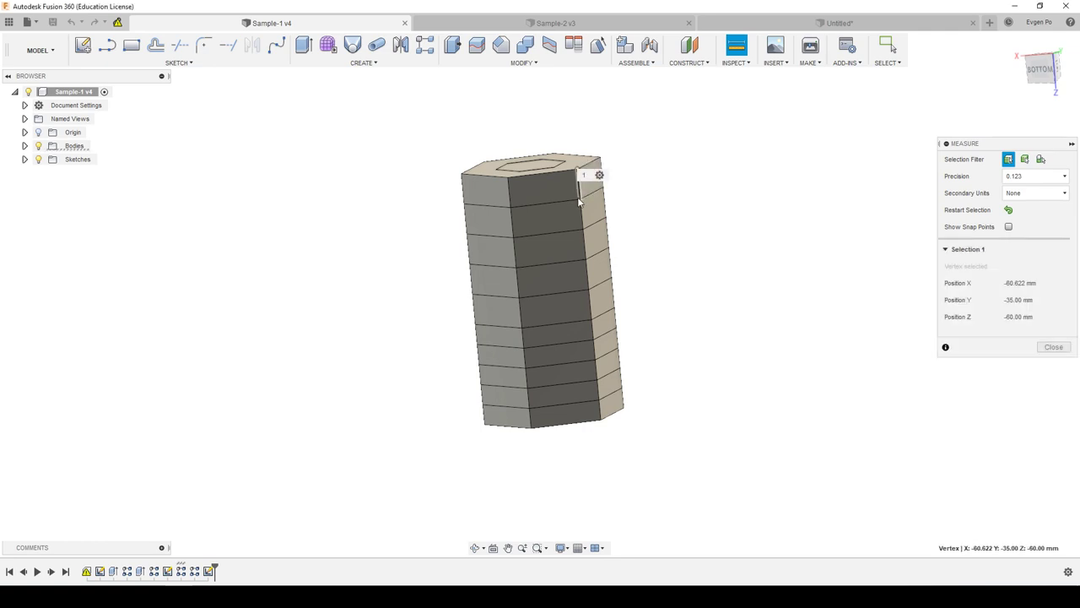
pyautogui.click(581, 204)
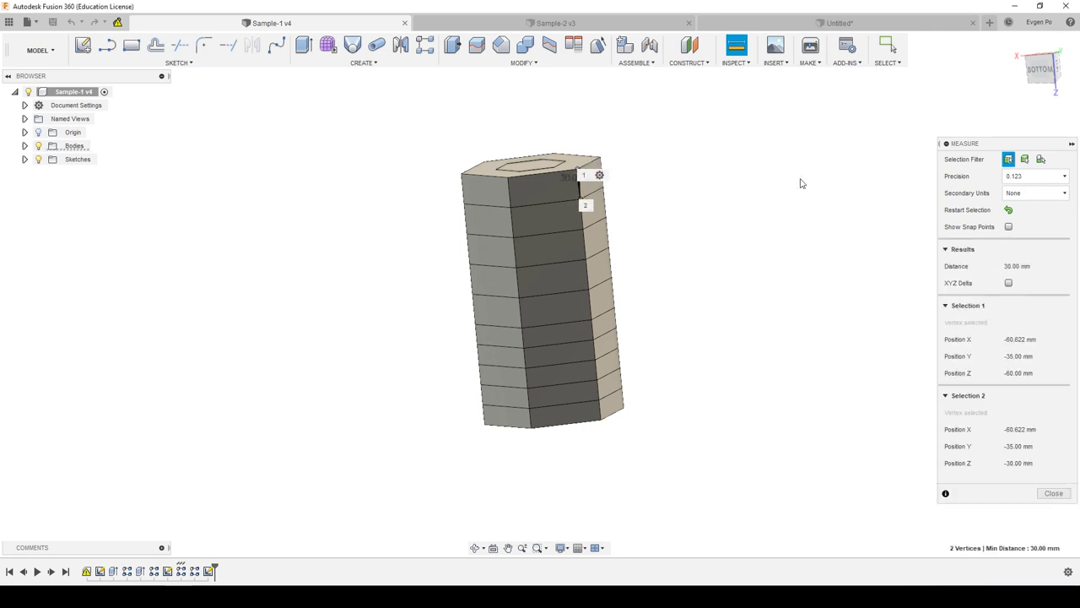
pyautogui.click(749, 229)
pyautogui.click(599, 405)
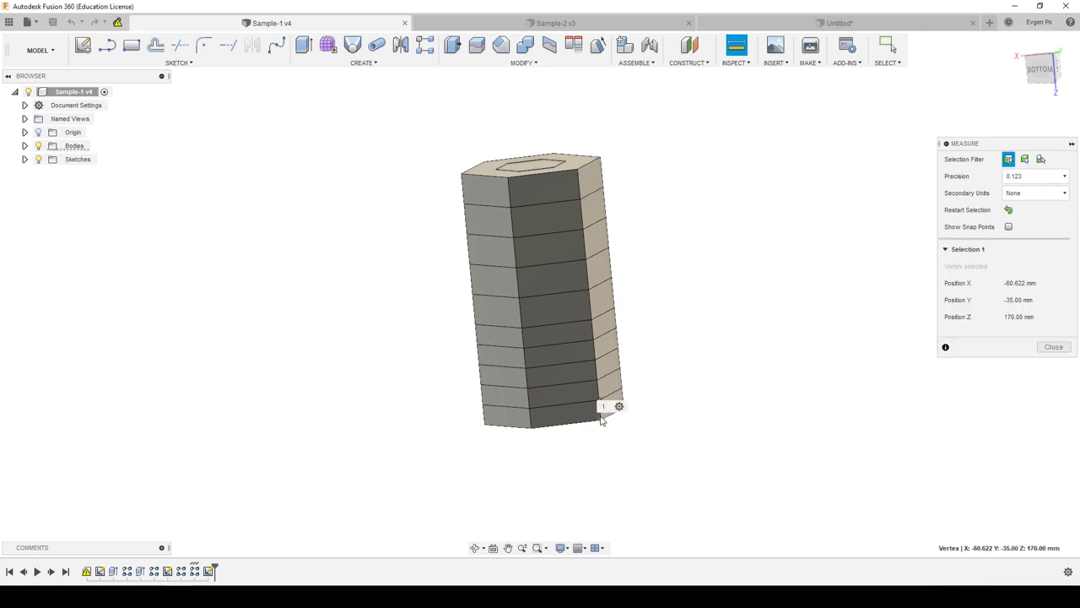
pyautogui.click(602, 419)
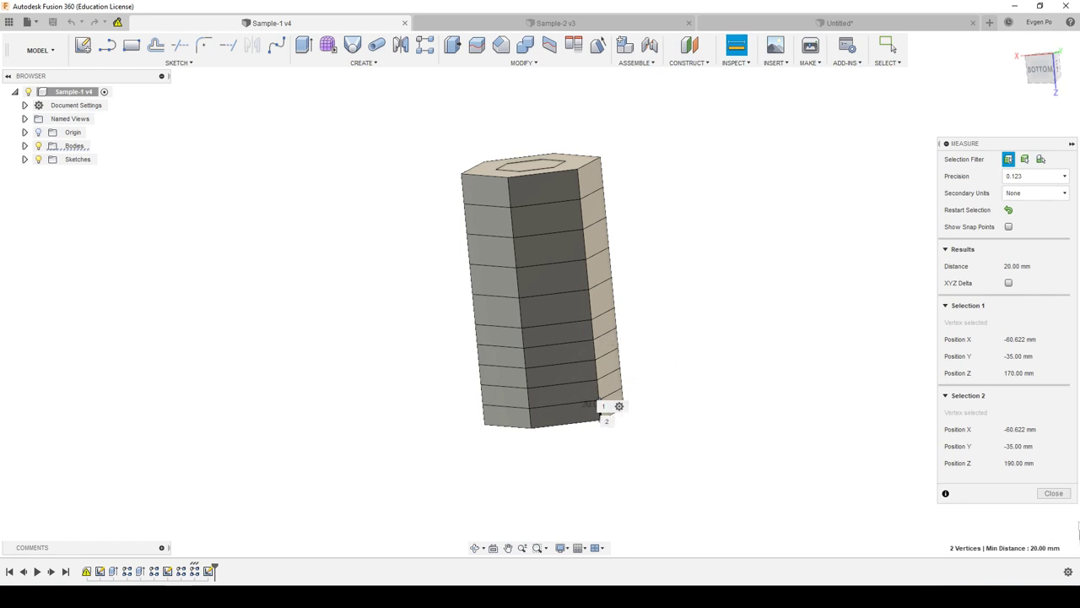
pyautogui.click(1054, 493)
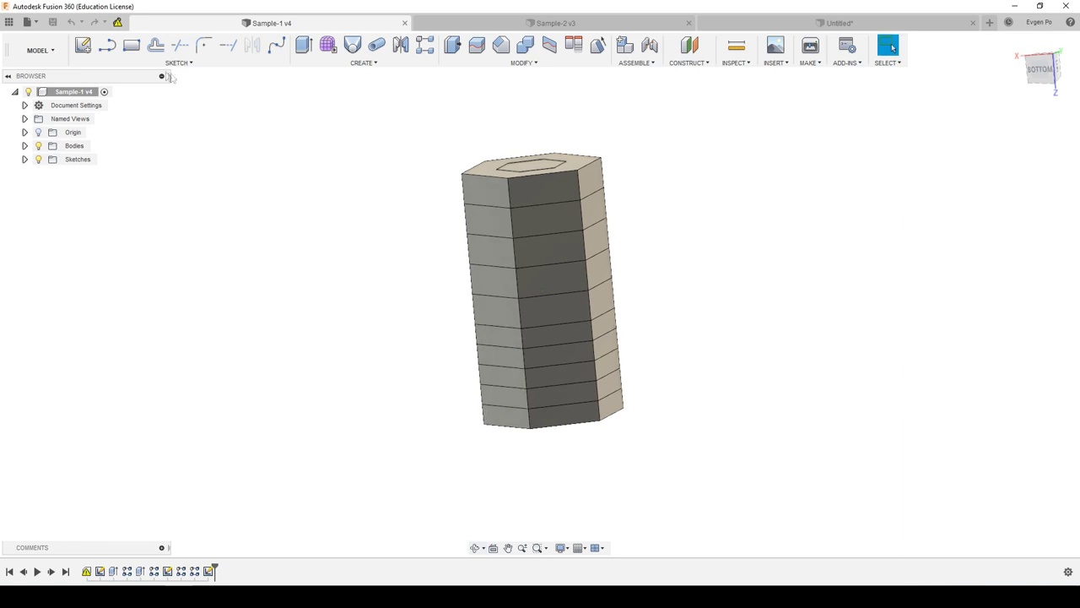
pyautogui.moveTo(442, 193)
pyautogui.keyDown('shift'); pyautogui.mouseDown(button='middle')
pyautogui.moveTo(392, 231)
pyautogui.moveTo(400, 202)
pyautogui.mouseUp(button='middle'); pyautogui.keyUp('shift')
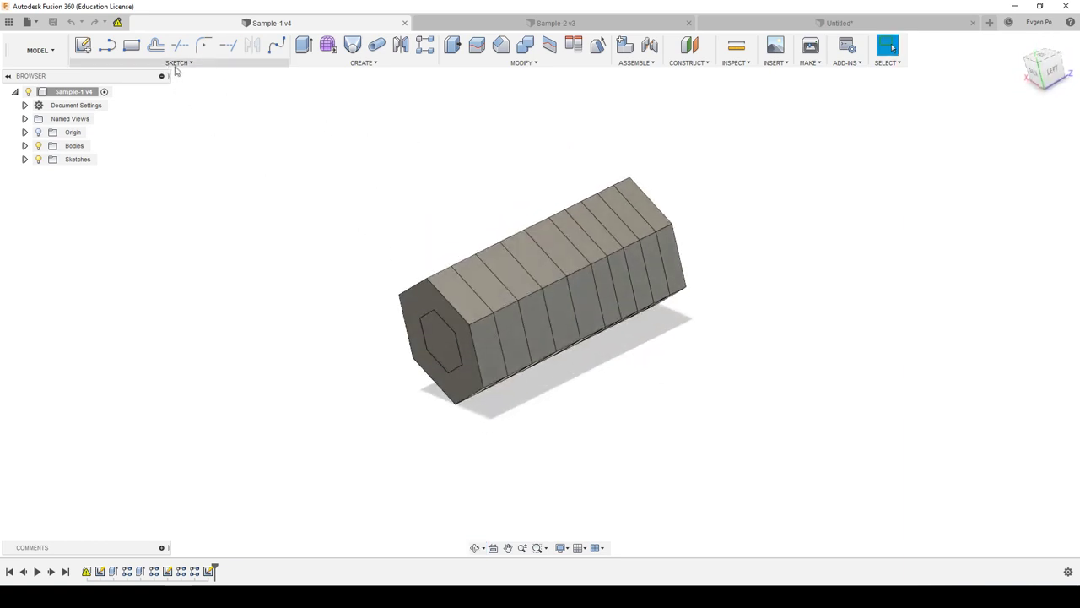
# - Start a fit point spline on the column face, placing its first point on the column edge
pyautogui.click(274, 52)
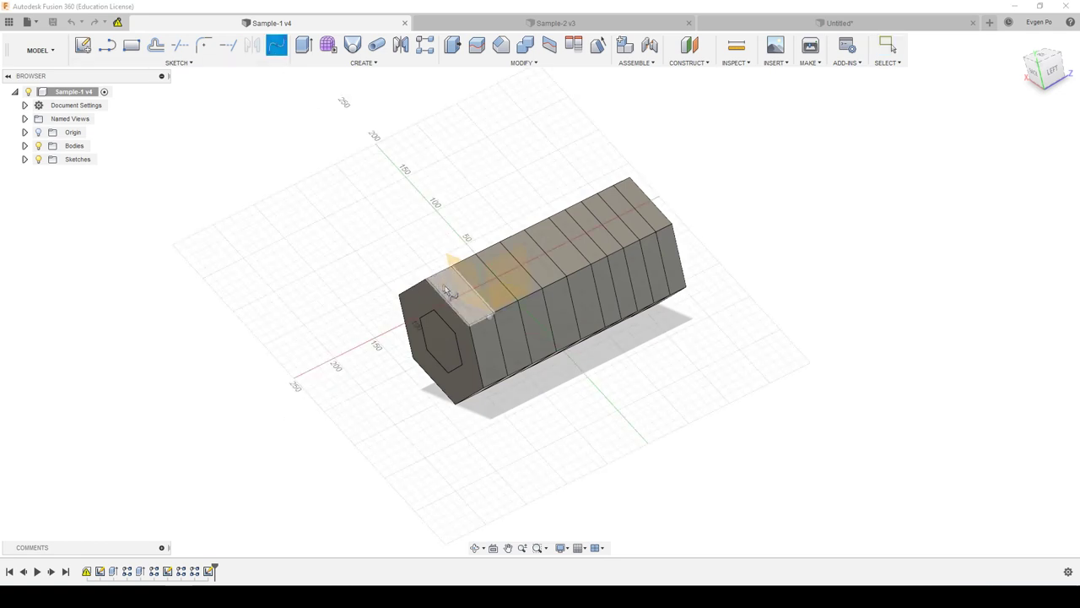
pyautogui.click(447, 285)
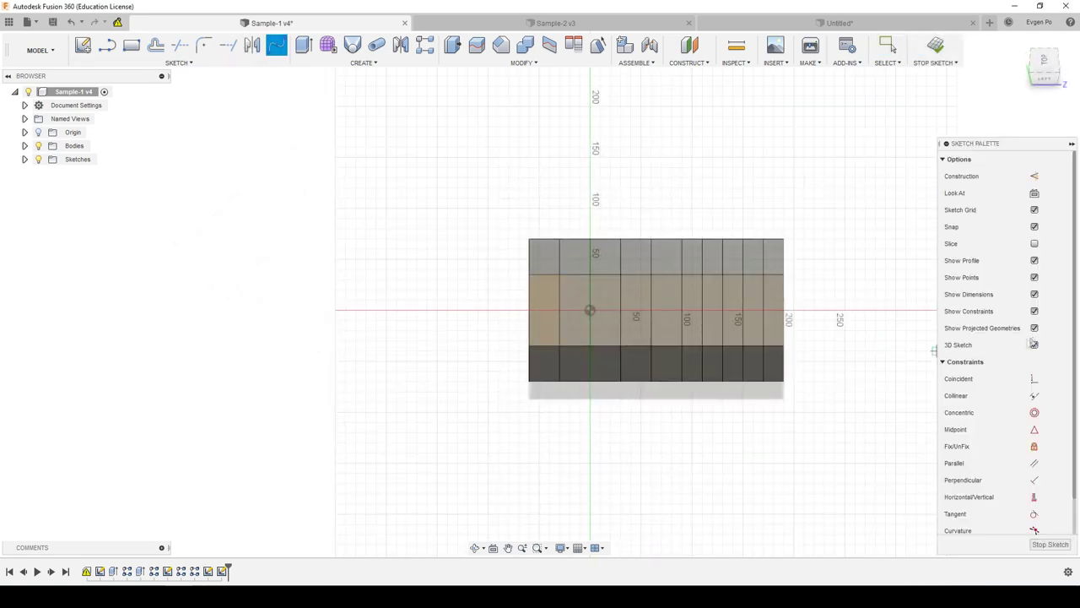
pyautogui.moveTo(530, 272)
pyautogui.keyDown('shift'); pyautogui.mouseDown(button='middle')
pyautogui.moveTo(662, 437)
pyautogui.moveTo(561, 452)
pyautogui.moveTo(565, 438)
pyautogui.mouseUp(button='middle'); pyautogui.keyUp('shift')
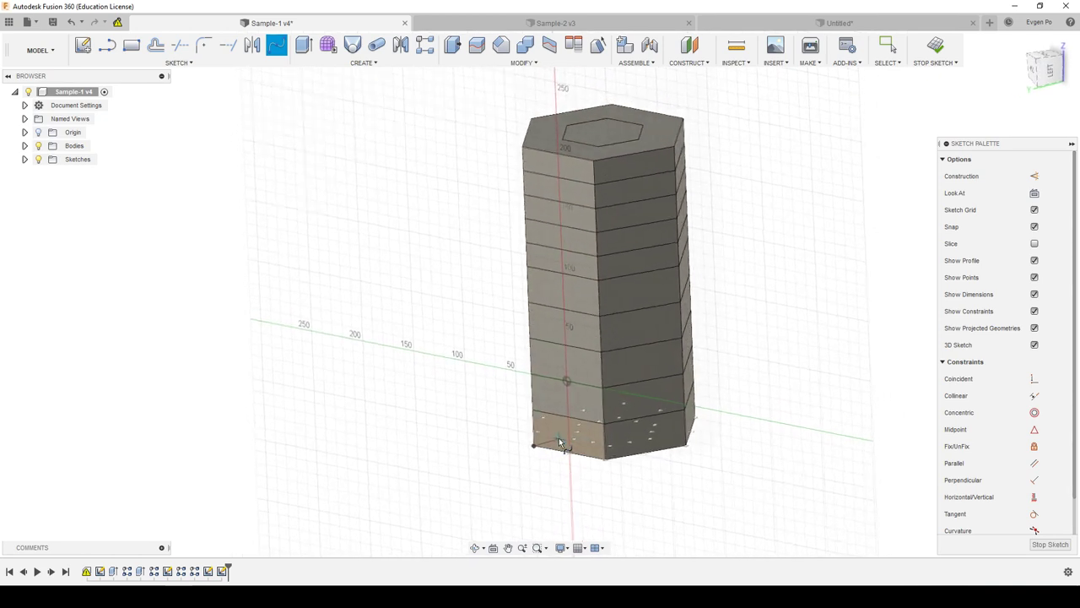
pyautogui.scroll(2, 559, 426)
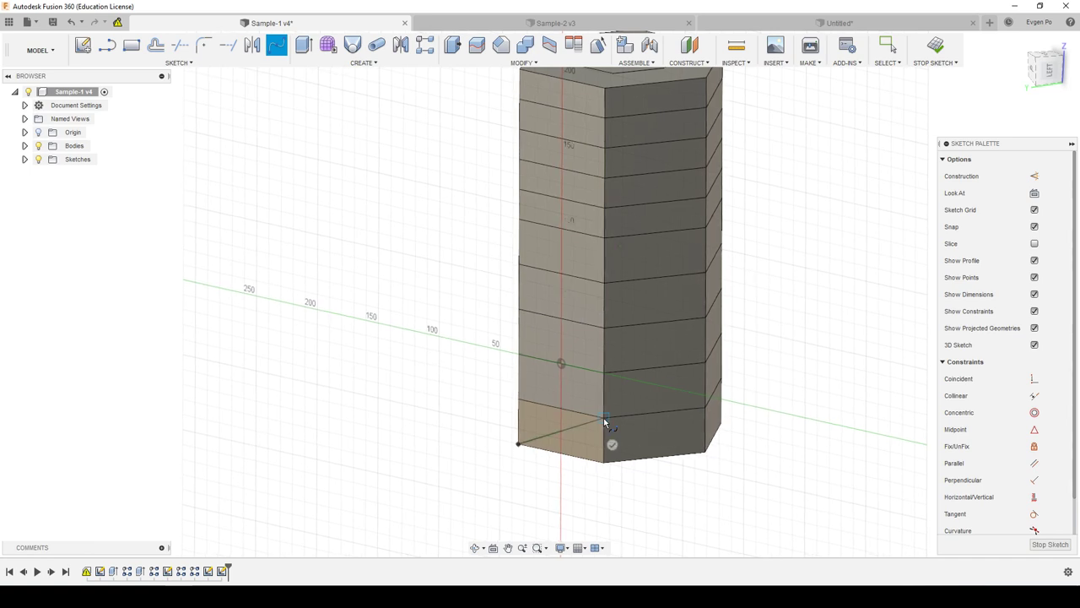
pyautogui.click(603, 418)
# - Wind the spline around the hex column up to its top corner and finish the sketch
pyautogui.moveTo(590, 432)
pyautogui.keyDown('shift'); pyautogui.mouseDown(button='middle')
pyautogui.moveTo(623, 381)
pyautogui.moveTo(555, 389)
pyautogui.mouseUp(button='middle'); pyautogui.keyUp('shift')
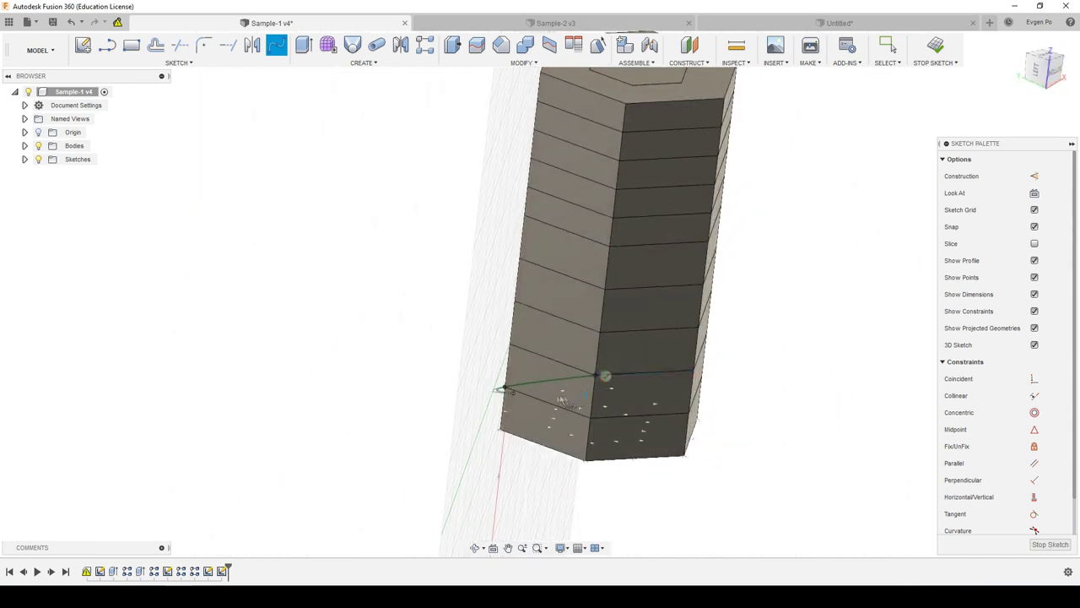
pyautogui.keyDown('shift'); pyautogui.moveTo(602, 382); pyautogui.dragTo(654, 329, button='middle'); pyautogui.keyUp('shift')
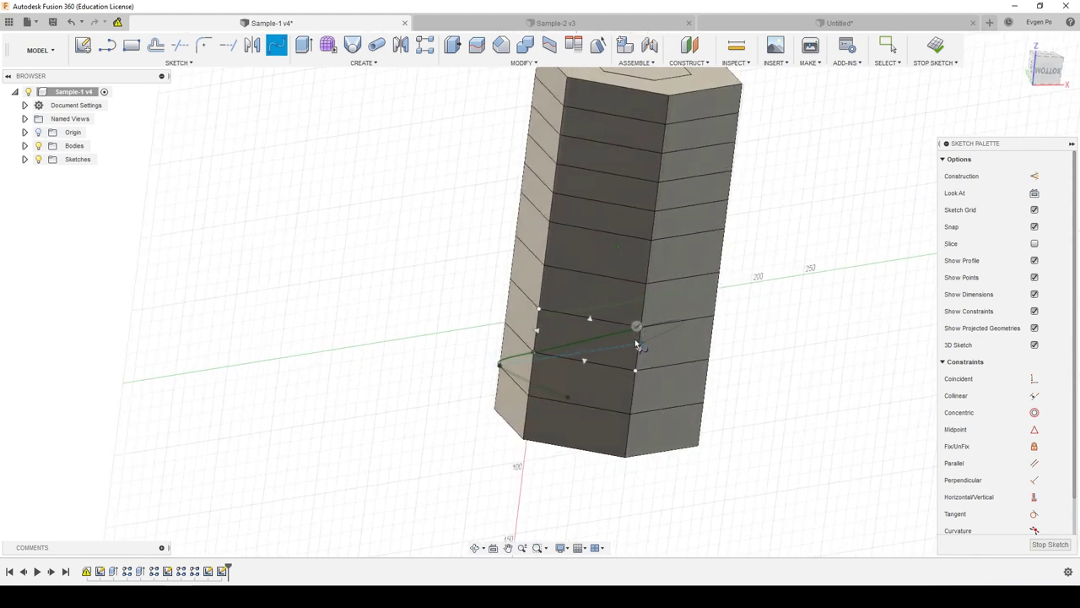
pyautogui.keyDown('shift'); pyautogui.moveTo(644, 330); pyautogui.dragTo(602, 326, button='middle'); pyautogui.keyUp('shift')
pyautogui.keyDown('shift'); pyautogui.moveTo(694, 282); pyautogui.dragTo(723, 203, button='middle'); pyautogui.keyUp('shift')
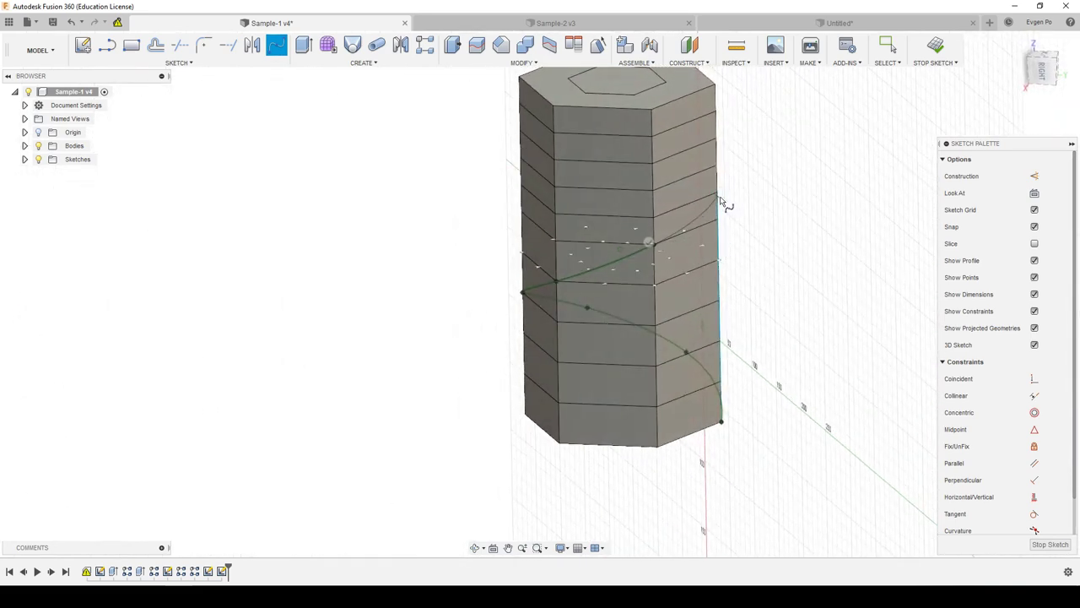
pyautogui.keyDown('shift'); pyautogui.moveTo(719, 201); pyautogui.dragTo(667, 219, button='middle'); pyautogui.keyUp('shift')
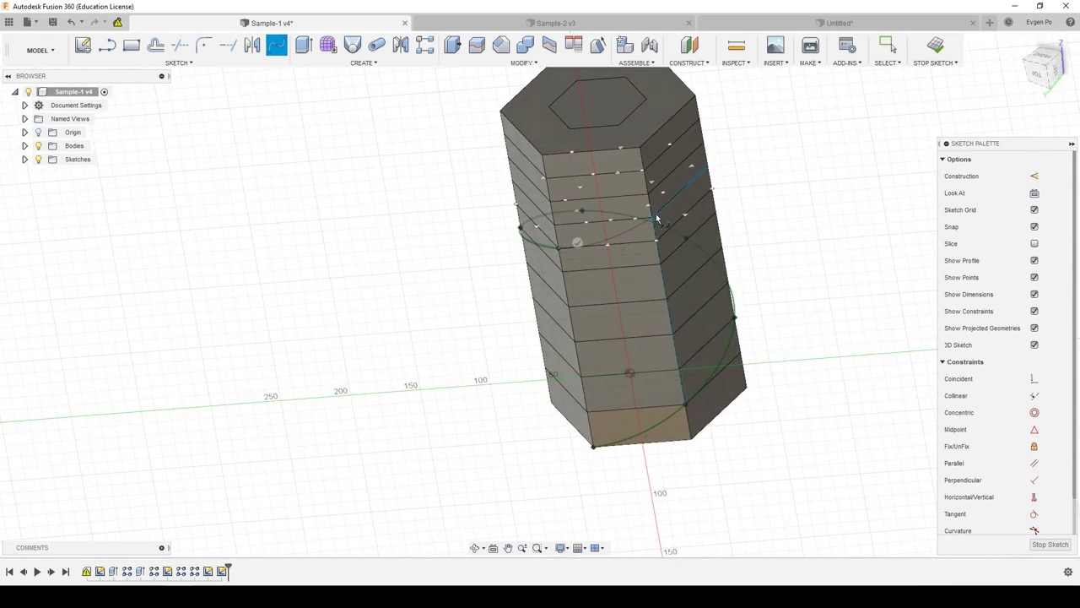
pyautogui.scroll(5, 653, 217)
pyautogui.scroll(2, 654, 218)
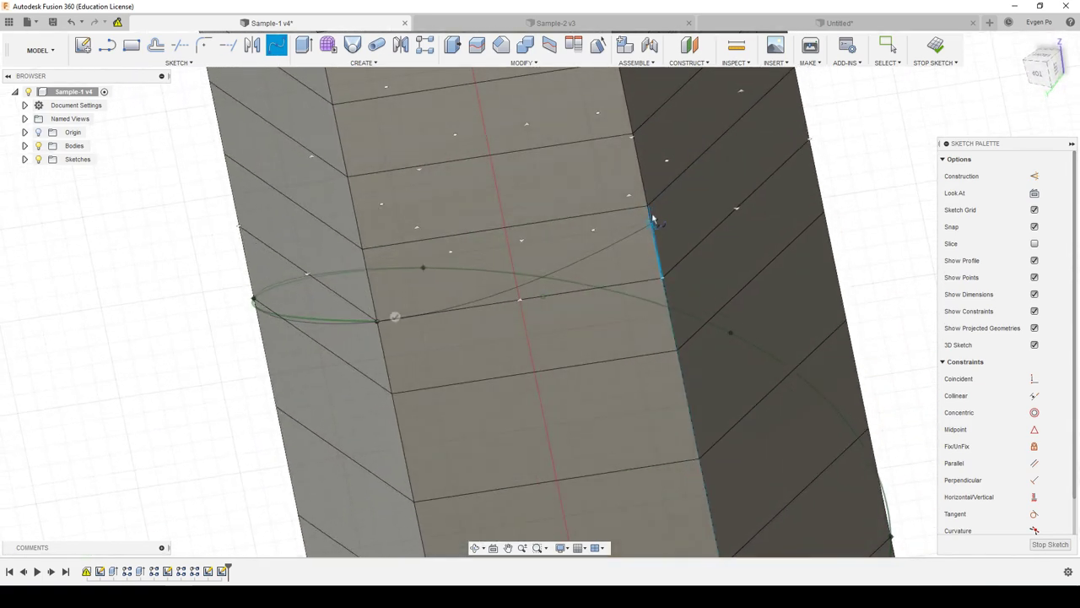
pyautogui.moveTo(650, 211)
pyautogui.keyDown('shift'); pyautogui.mouseDown(button='middle')
pyautogui.moveTo(641, 205)
pyautogui.moveTo(582, 274)
pyautogui.moveTo(862, 193)
pyautogui.moveTo(878, 198)
pyautogui.moveTo(789, 236)
pyautogui.moveTo(590, 278)
pyautogui.moveTo(700, 294)
pyautogui.moveTo(859, 248)
pyautogui.moveTo(874, 207)
pyautogui.mouseUp(button='middle'); pyautogui.keyUp('shift')
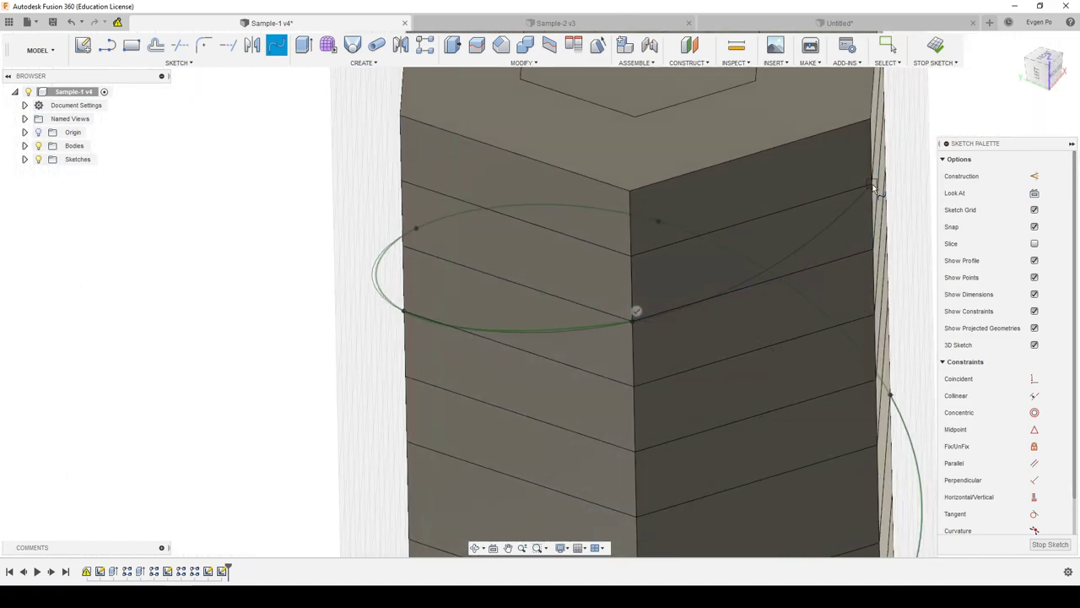
pyautogui.moveTo(785, 228)
pyautogui.keyDown('shift'); pyautogui.mouseDown(button='middle')
pyautogui.moveTo(634, 280)
pyautogui.moveTo(744, 290)
pyautogui.mouseUp(button='middle'); pyautogui.keyUp('shift')
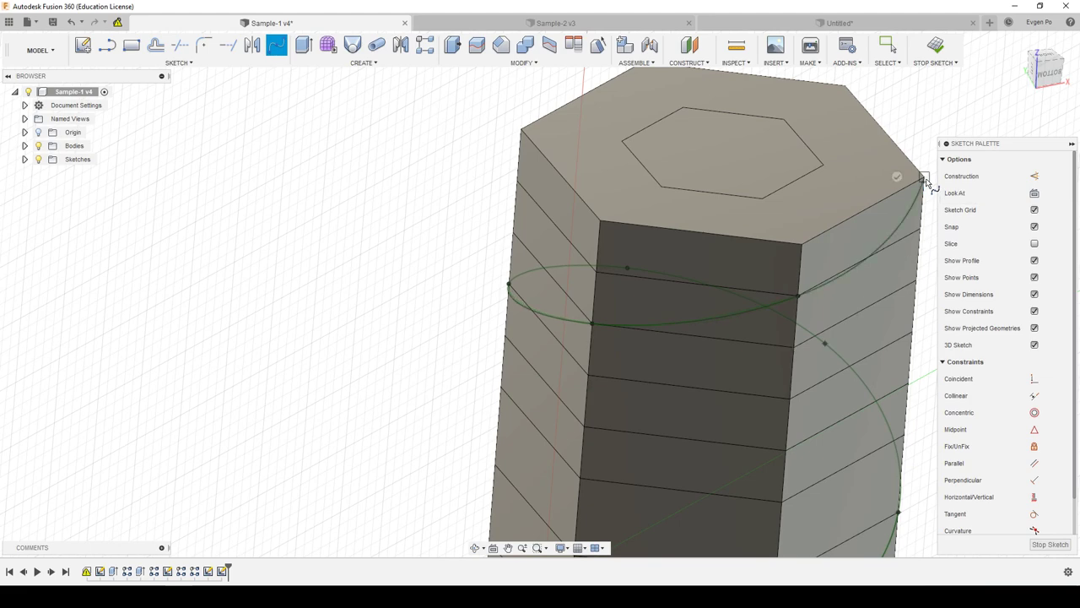
pyautogui.click(894, 179)
pyautogui.scroll(-3, 780, 224)
pyautogui.scroll(-3, 770, 228)
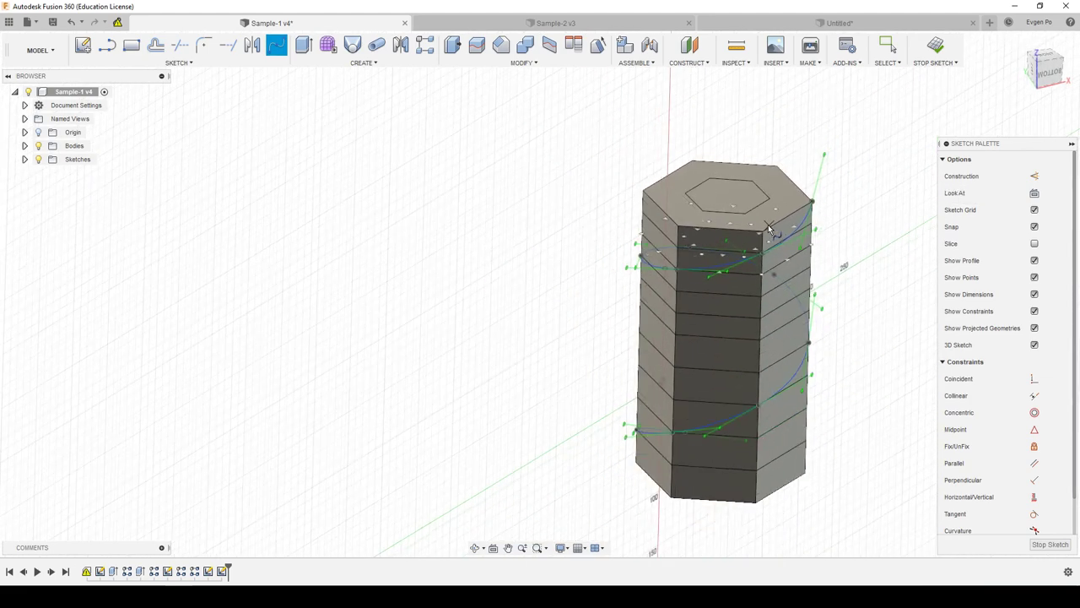
pyautogui.click(1050, 544)
pyautogui.moveTo(842, 343)
pyautogui.keyDown('shift'); pyautogui.mouseDown(button='middle')
pyautogui.moveTo(825, 354)
pyautogui.moveTo(969, 184)
pyautogui.mouseUp(button='middle'); pyautogui.keyUp('shift')
# - Reorient to a front view of the hexagonal body, then orbit it to a tilted angle
pyautogui.click(1045, 67)
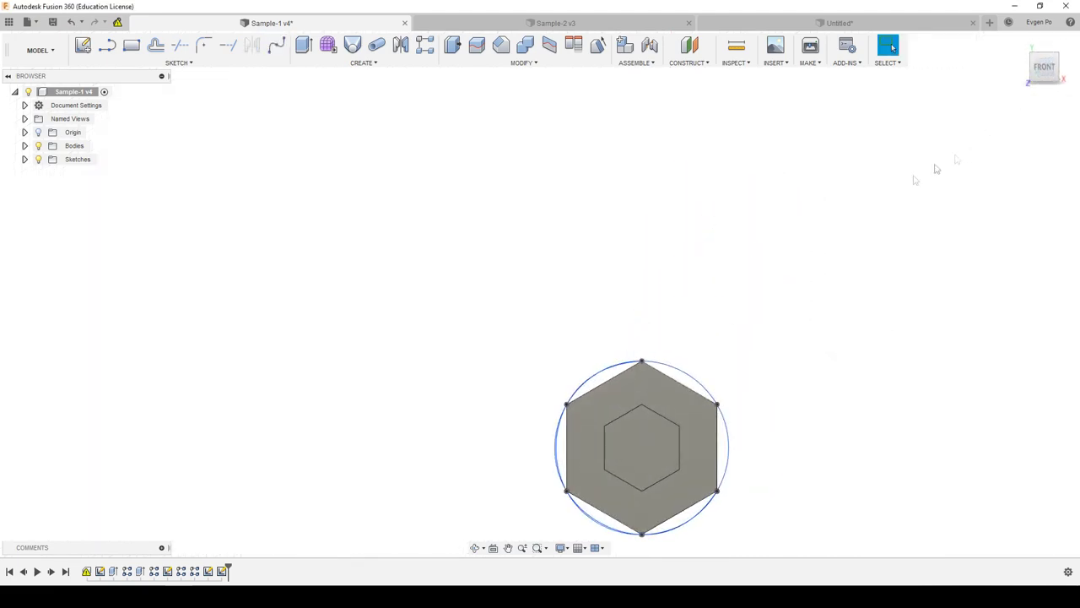
pyautogui.scroll(-1, 533, 363)
pyautogui.scroll(2, 591, 494)
pyautogui.scroll(2, 600, 448)
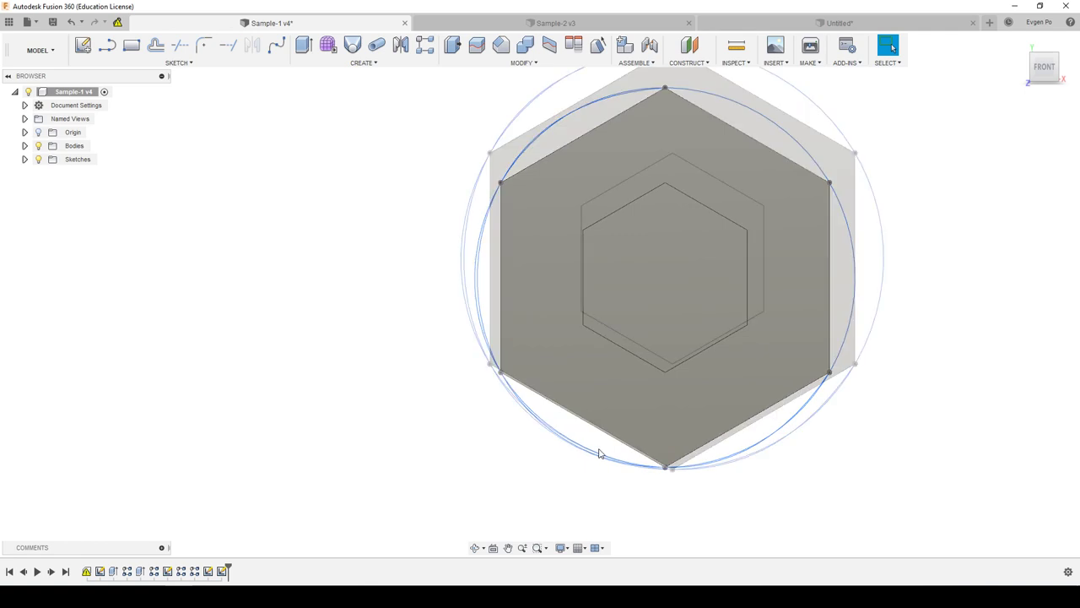
pyautogui.scroll(2, 601, 456)
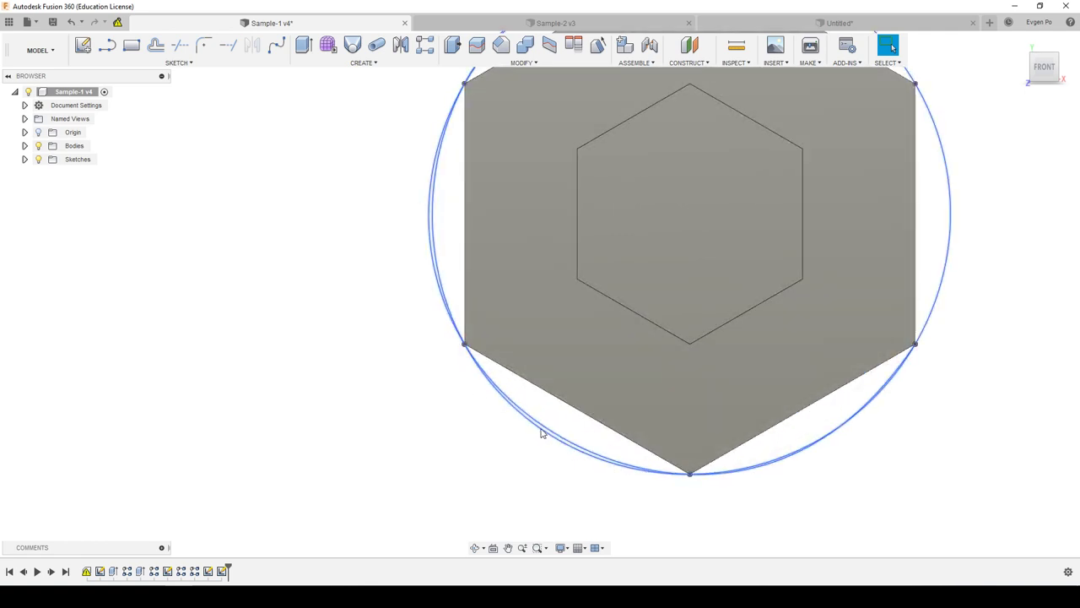
pyautogui.scroll(-3, 590, 235)
pyautogui.moveTo(603, 227)
pyautogui.keyDown('shift'); pyautogui.mouseDown(button='middle')
pyautogui.moveTo(695, 291)
pyautogui.moveTo(654, 270)
pyautogui.mouseUp(button='middle'); pyautogui.keyUp('shift')
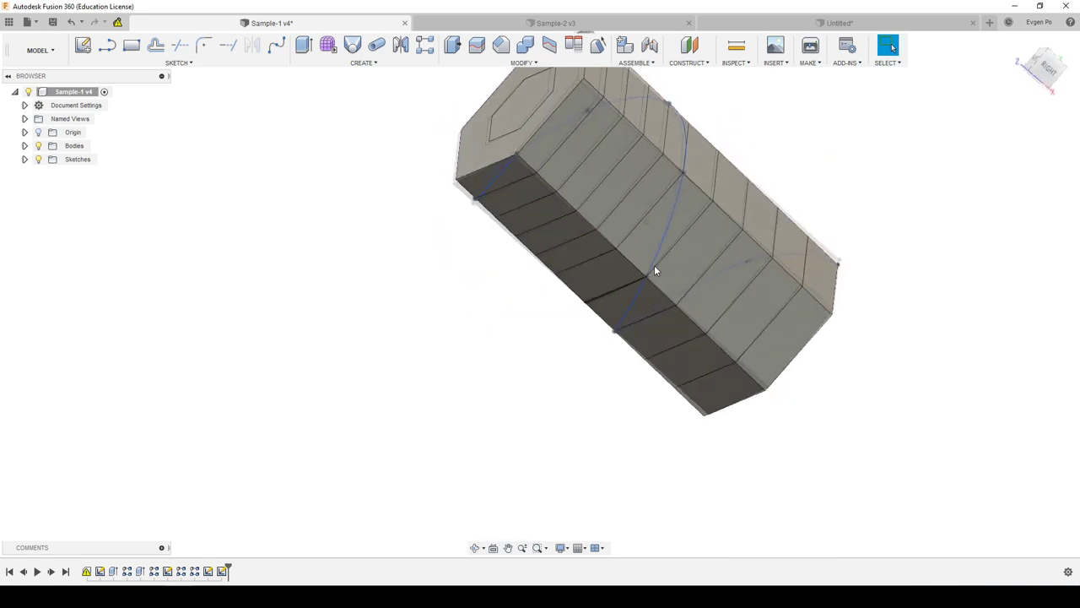
pyautogui.keyDown('shift'); pyautogui.moveTo(654, 270); pyautogui.dragTo(654, 272, button='middle'); pyautogui.keyUp('shift')
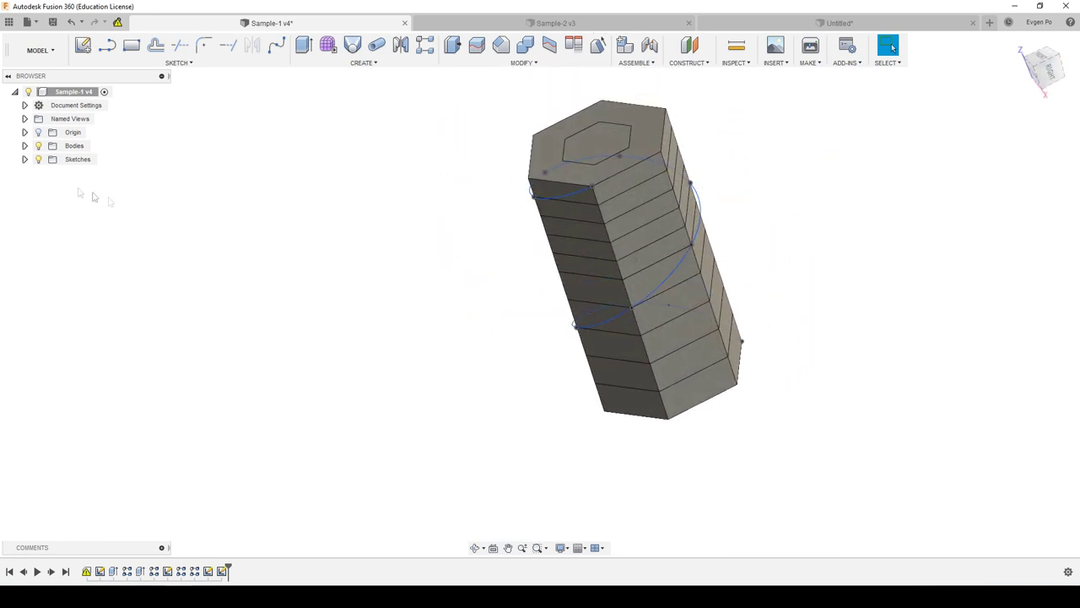
# - Hide the outer hexagonal body, leaving the inner column and spiral spline visible
pyautogui.click(25, 159)
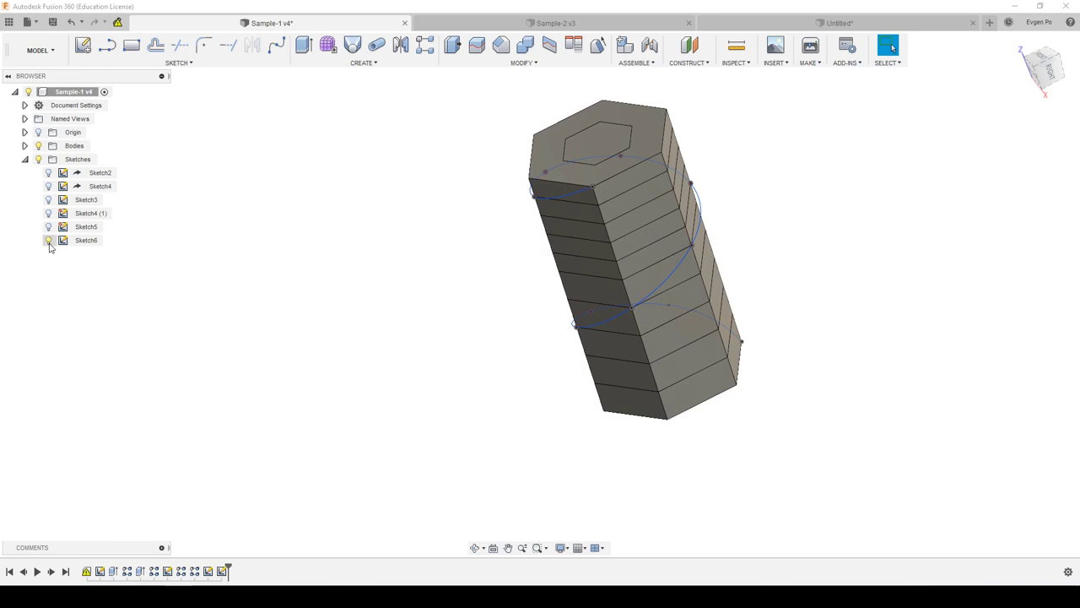
pyautogui.moveTo(1040, 67); pyautogui.dragTo(1057, 63)
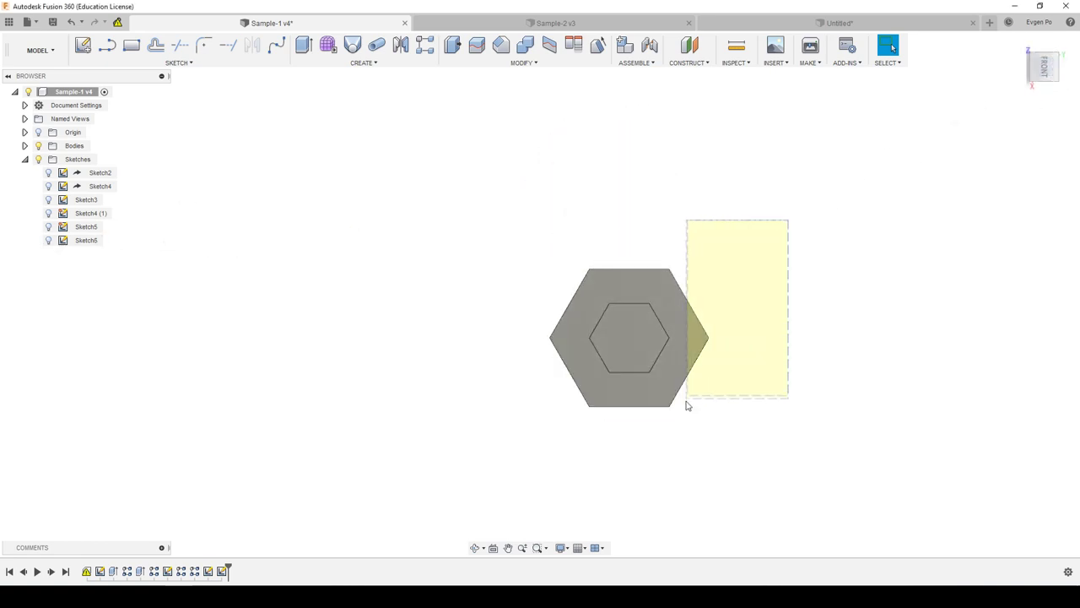
pyautogui.moveTo(688, 405); pyautogui.dragTo(687, 410)
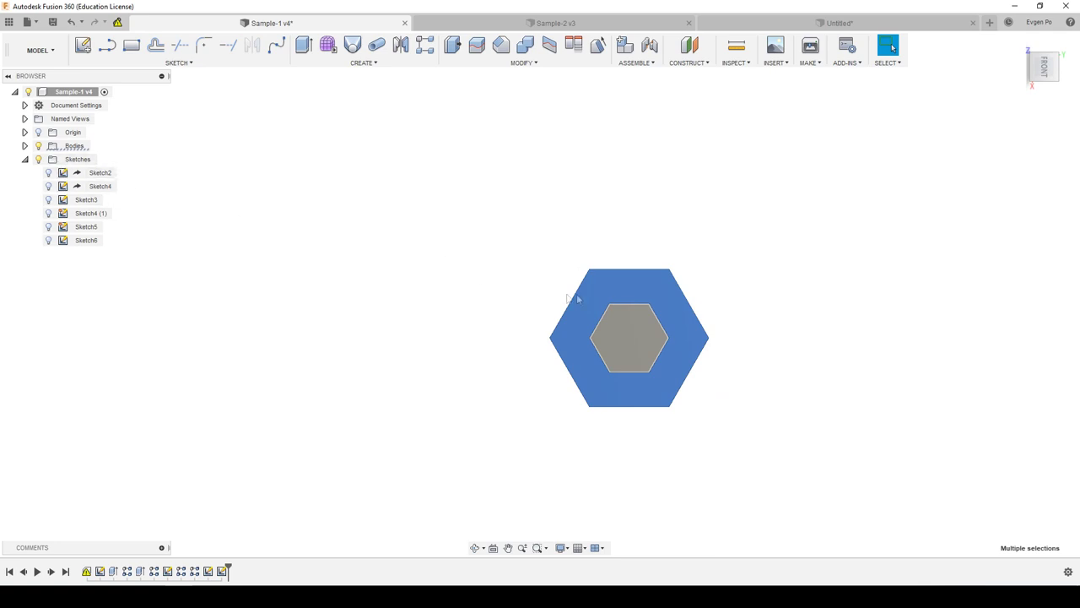
pyautogui.rightClick(613, 289)
pyautogui.click(586, 485)
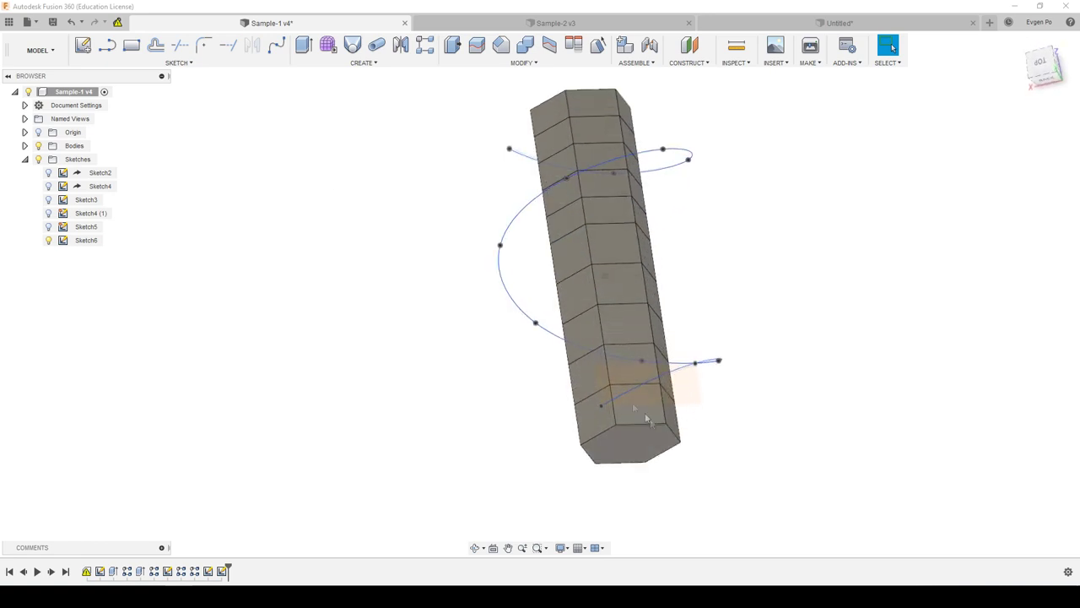
# - Draw Sketch7, a second fit point spline winding tightly up the slim hex column
pyautogui.click(277, 45)
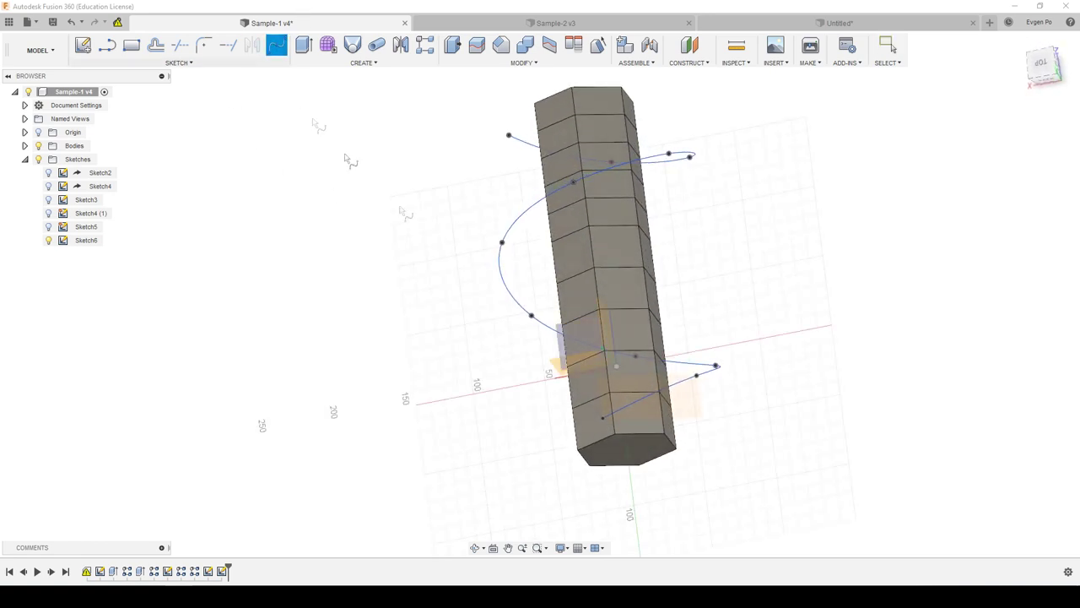
pyautogui.click(627, 455)
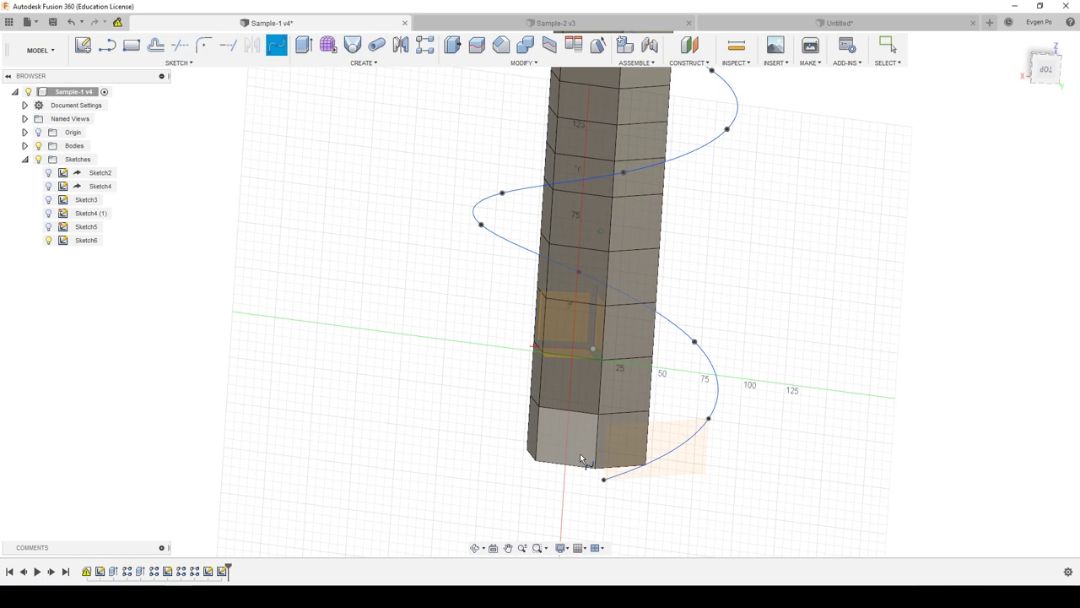
pyautogui.click(583, 456)
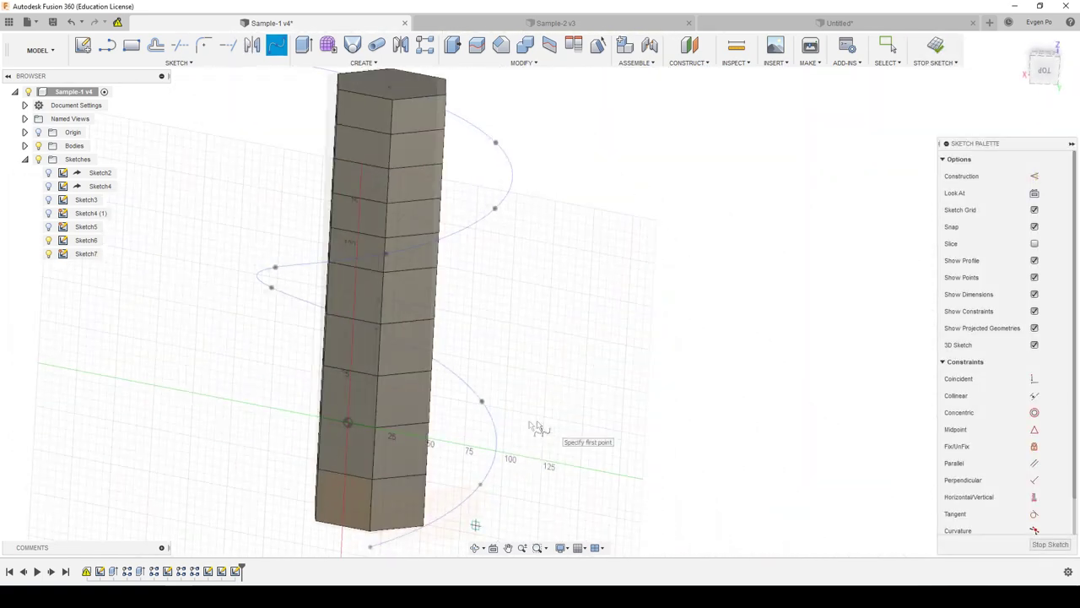
pyautogui.moveTo(382, 527)
pyautogui.keyDown('shift'); pyautogui.mouseDown(button='middle')
pyautogui.moveTo(387, 468)
pyautogui.moveTo(436, 415)
pyautogui.moveTo(457, 355)
pyautogui.moveTo(463, 315)
pyautogui.moveTo(426, 314)
pyautogui.moveTo(475, 248)
pyautogui.moveTo(458, 248)
pyautogui.moveTo(495, 229)
pyautogui.moveTo(494, 215)
pyautogui.moveTo(442, 222)
pyautogui.moveTo(475, 205)
pyautogui.moveTo(462, 196)
pyautogui.moveTo(470, 186)
pyautogui.moveTo(462, 194)
pyautogui.moveTo(514, 142)
pyautogui.mouseUp(button='middle'); pyautogui.keyUp('shift')
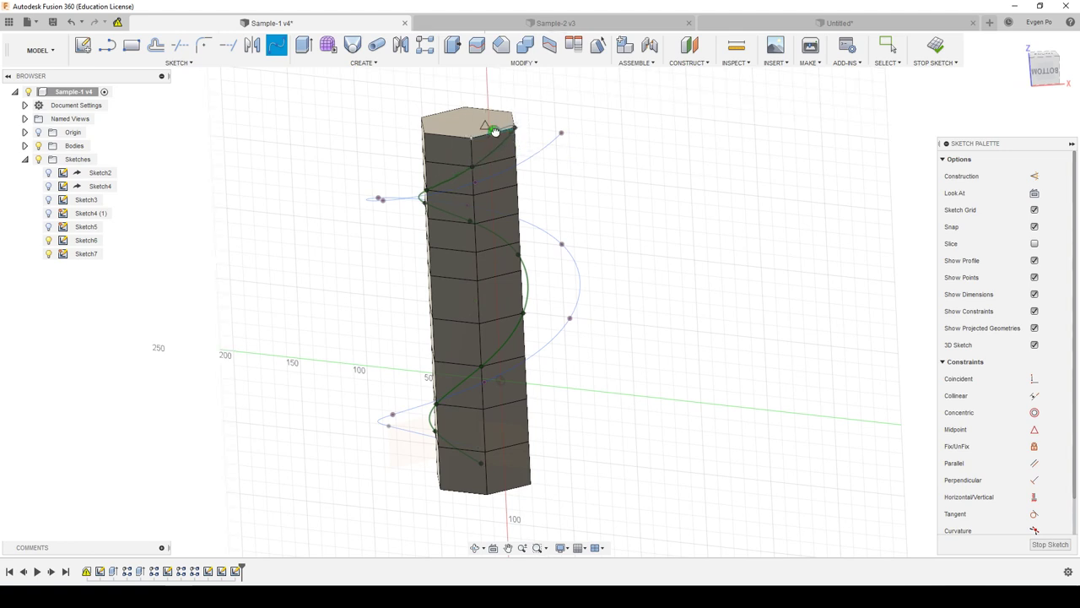
pyautogui.keyDown('shift'); pyautogui.moveTo(572, 205); pyautogui.dragTo(688, 282, button='middle'); pyautogui.keyUp('shift')
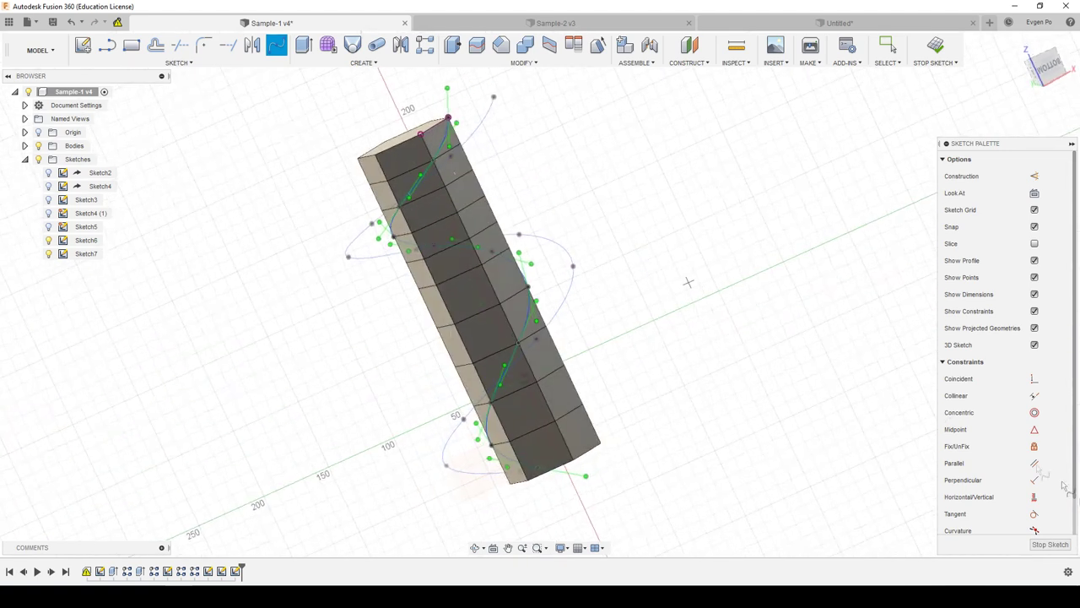
pyautogui.click(1039, 544)
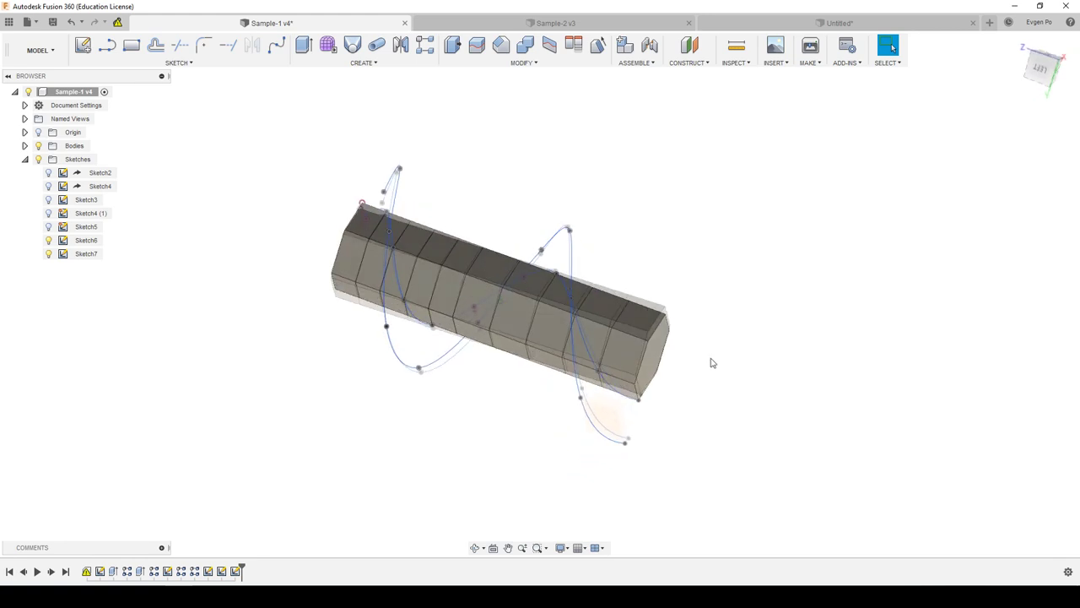
# - On the hexagon's end face, sketch a line from its top corner up to the vertical axis
pyautogui.rightClick(553, 284)
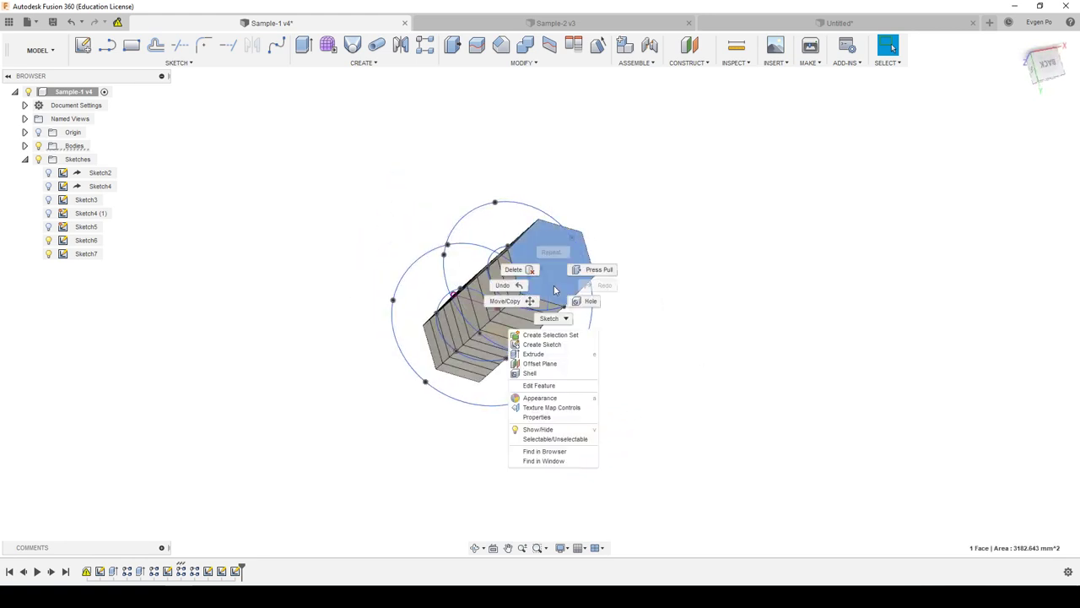
pyautogui.click(542, 344)
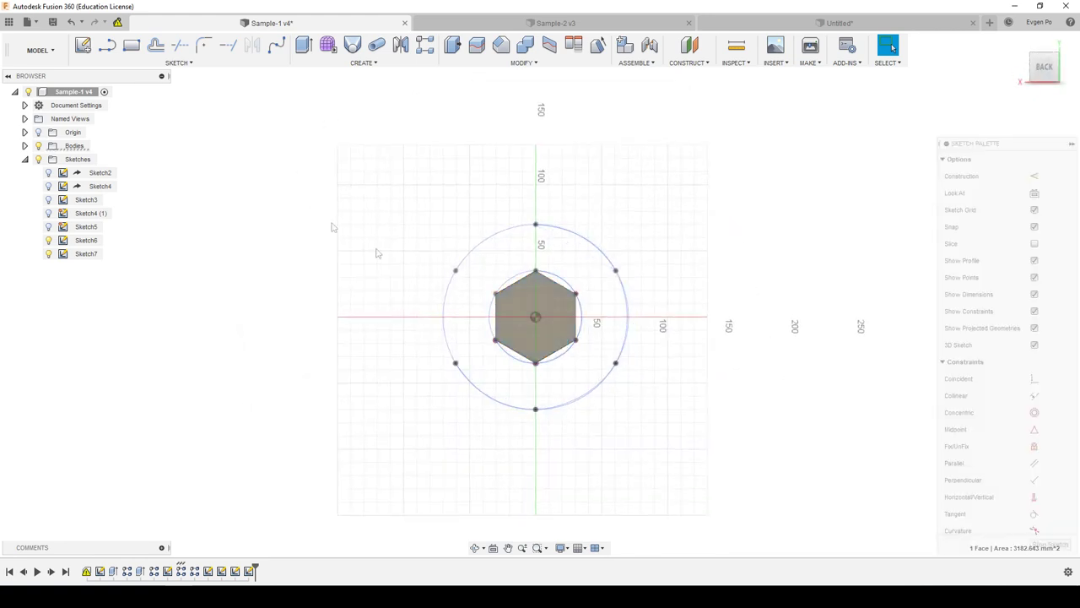
pyautogui.click(108, 46)
pyautogui.scroll(3, 670, 346)
pyautogui.moveTo(650, 350)
pyautogui.keyDown('shift'); pyautogui.mouseDown(button='middle')
pyautogui.moveTo(554, 291)
pyautogui.moveTo(485, 273)
pyautogui.mouseUp(button='middle'); pyautogui.keyUp('shift')
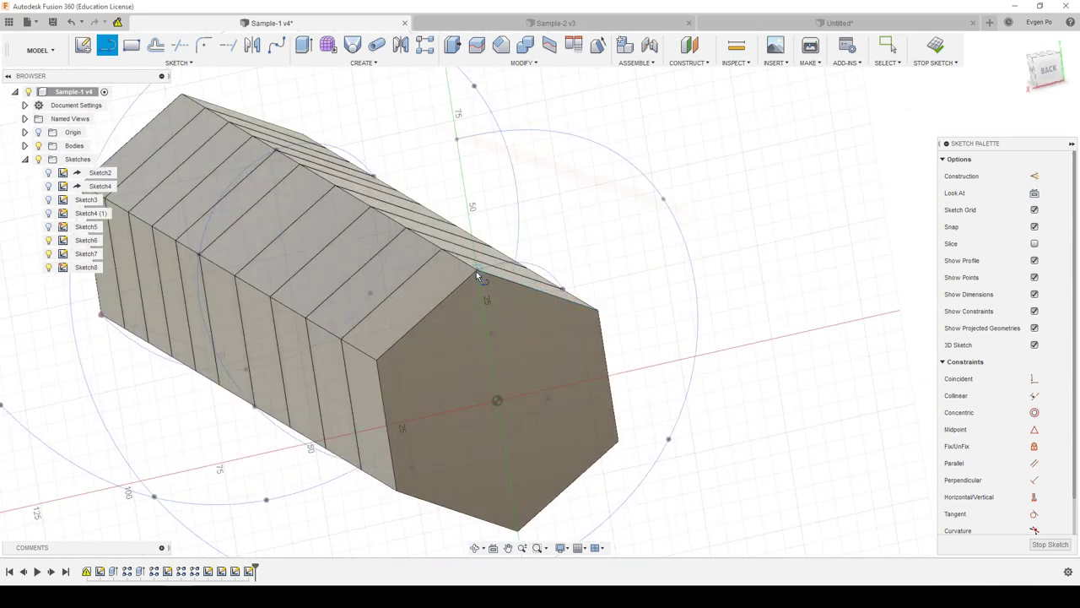
pyautogui.click(477, 270)
pyautogui.doubleClick(478, 178)
pyautogui.click(1036, 543)
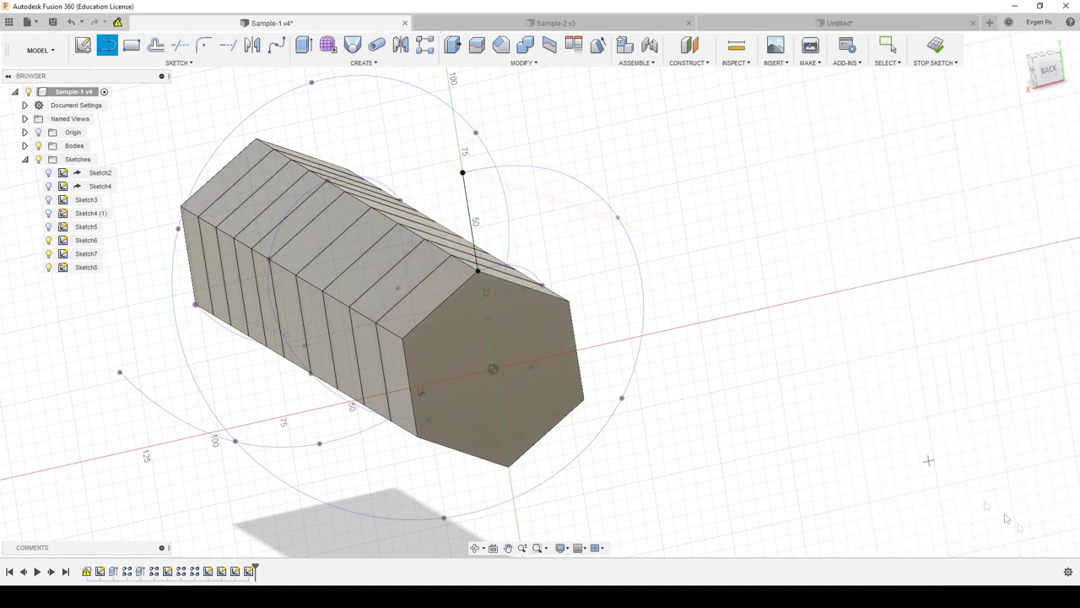
pyautogui.click(63, 59)
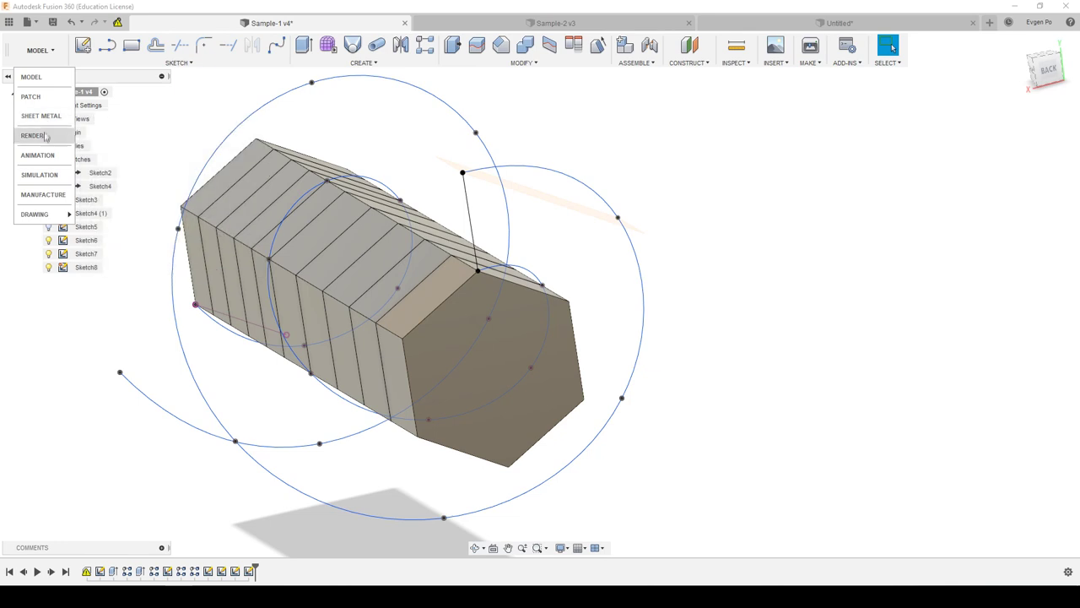
# - Switch to the Patch workspace and orbit to a lengthwise view of the model
pyautogui.click(34, 97)
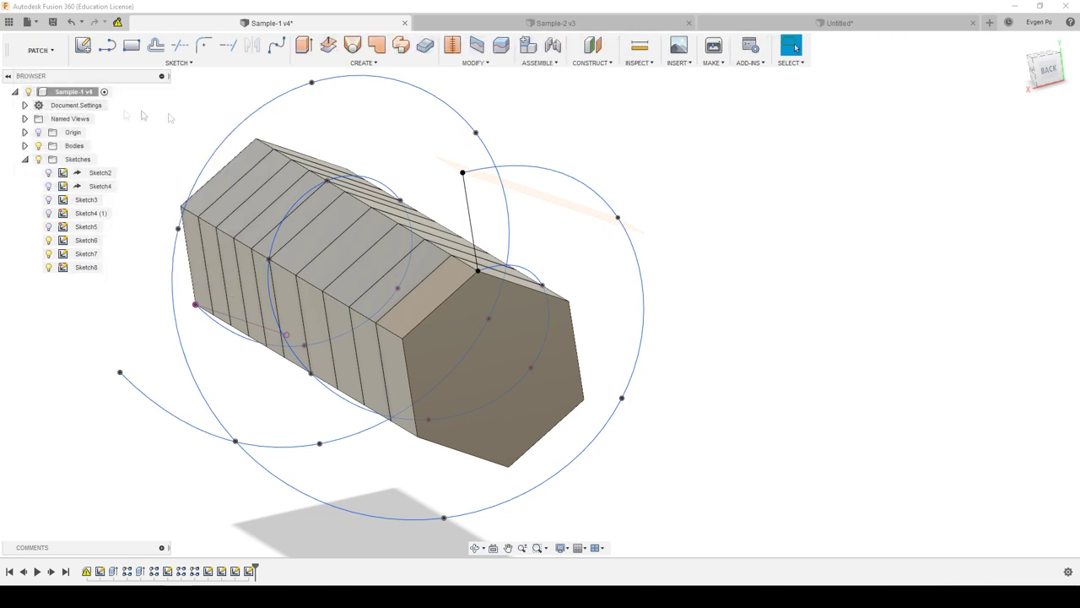
pyautogui.scroll(-3, 343, 165)
pyautogui.scroll(-2, 361, 154)
pyautogui.moveTo(355, 140); pyautogui.dragTo(338, 151)
pyautogui.click(792, 46)
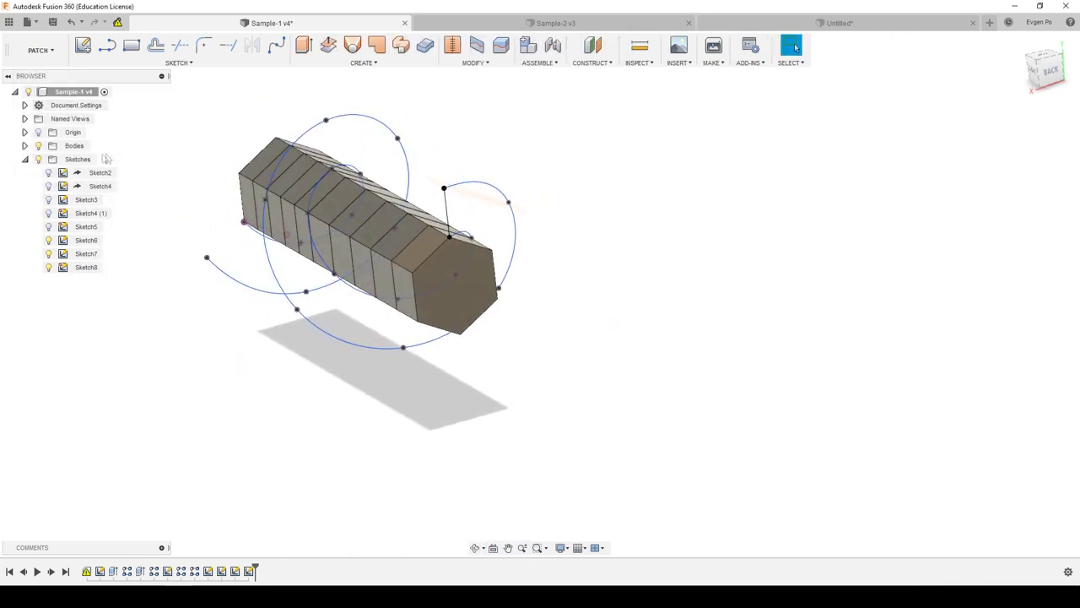
# - Hide all solid bodies and start a Sweep along the spiral sketch curves
pyautogui.click(39, 146)
pyautogui.keyDown('shift'); pyautogui.moveTo(321, 135); pyautogui.dragTo(334, 141, button='middle'); pyautogui.keyUp('shift')
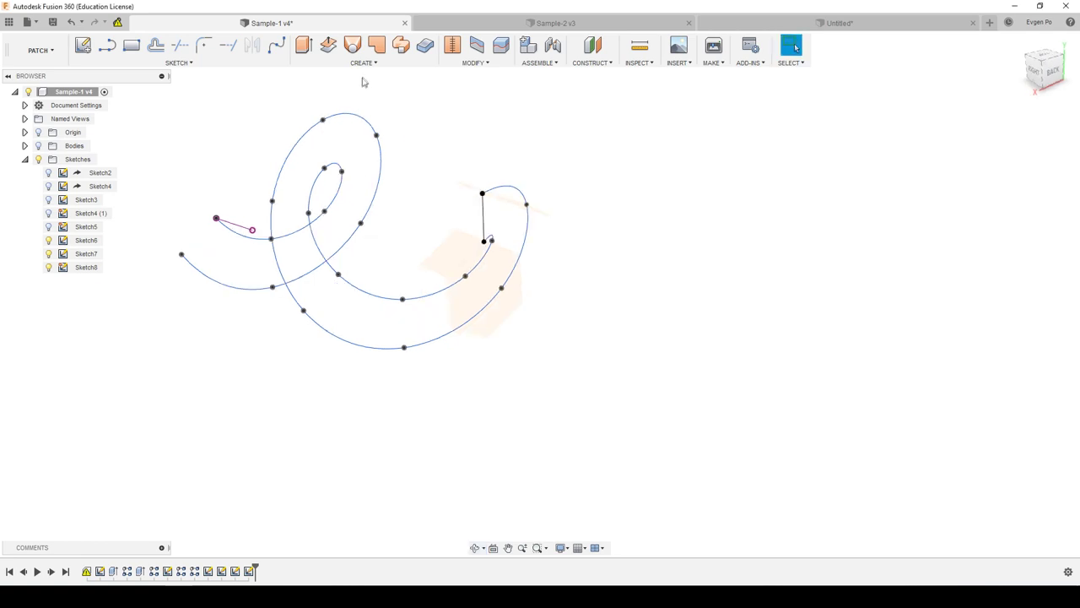
pyautogui.click(362, 63)
pyautogui.click(401, 47)
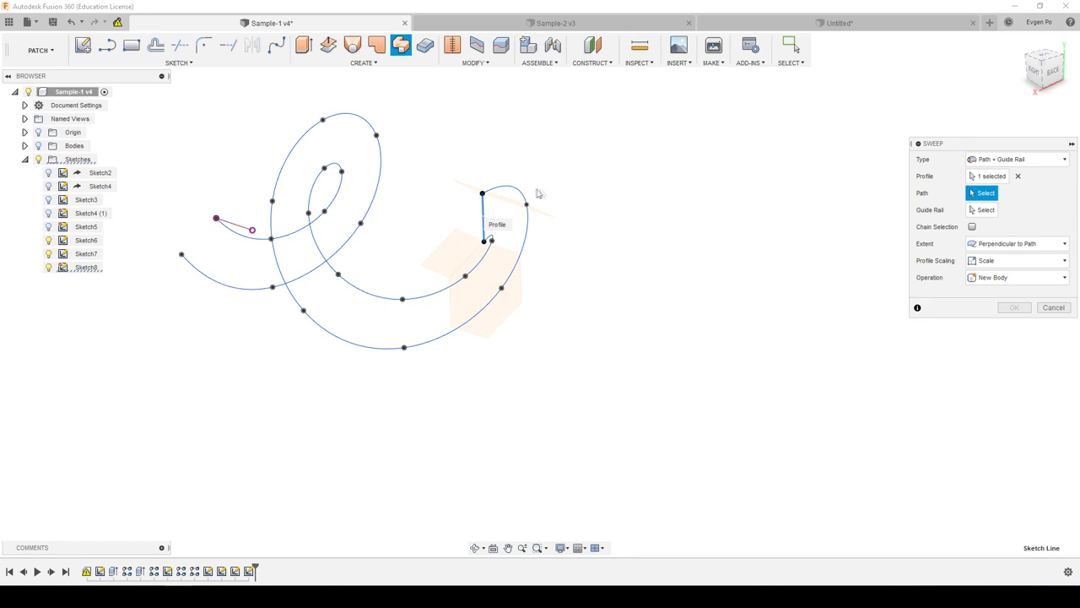
# - Pick the spiral guide rail, then hide cluttering bodies including Body1 (1), Body1 (2) and Body6 (2)
pyautogui.click(484, 265)
pyautogui.keyDown('shift'); pyautogui.moveTo(438, 177); pyautogui.dragTo(196, 225, button='middle'); pyautogui.keyUp('shift')
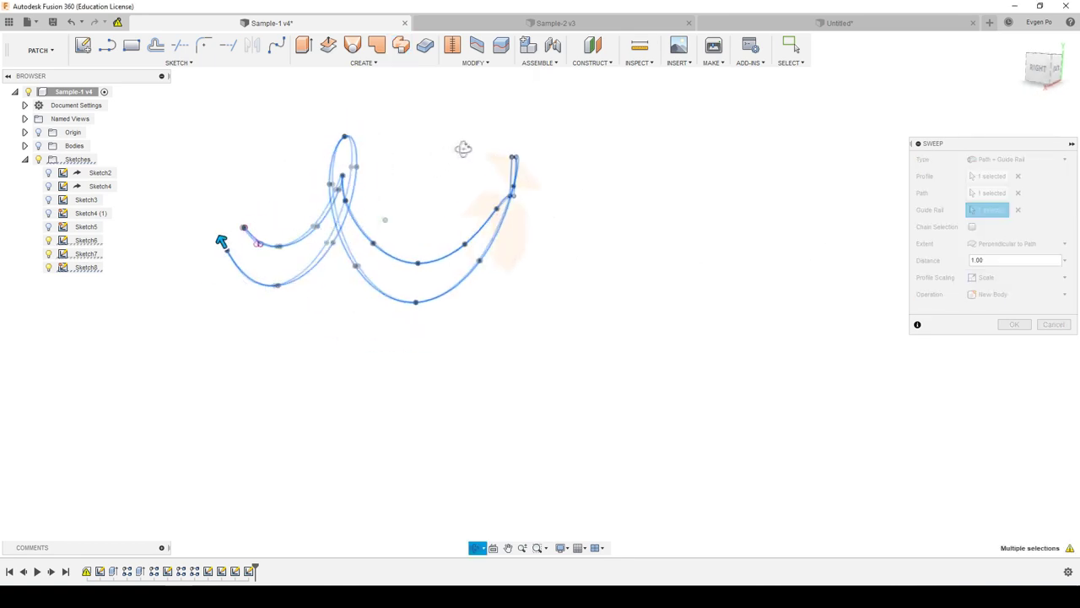
pyautogui.click(25, 147)
pyautogui.click(38, 147)
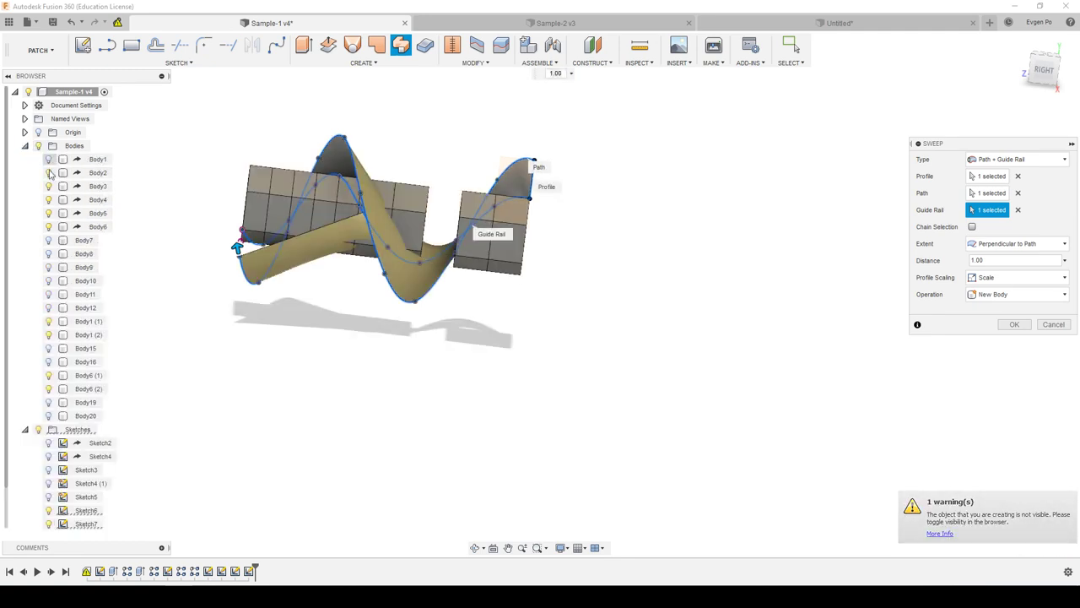
pyautogui.click(48, 199)
pyautogui.click(48, 213)
pyautogui.click(48, 226)
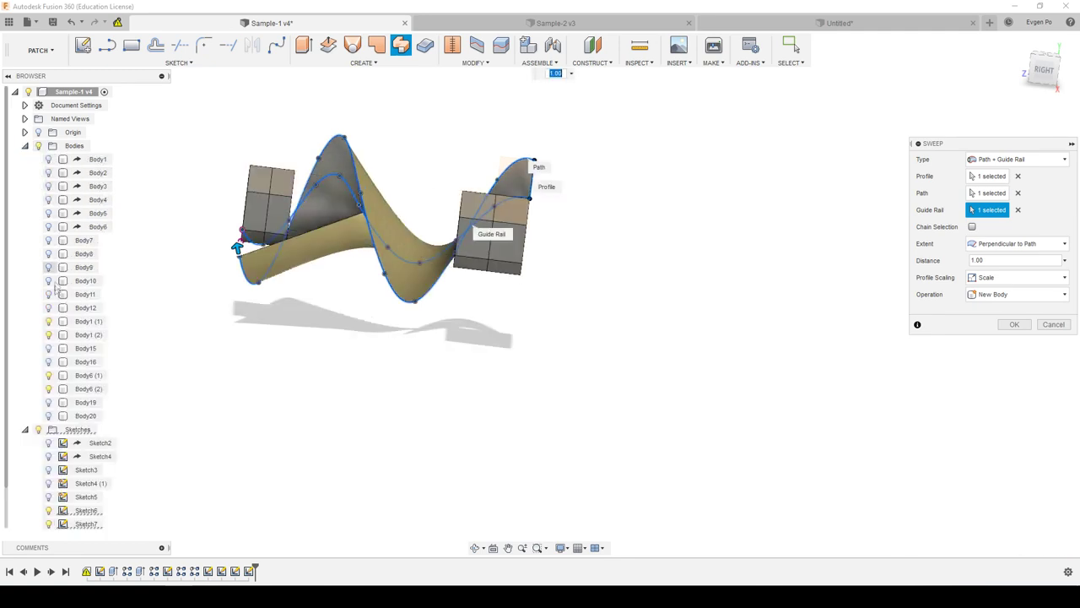
pyautogui.click(48, 321)
pyautogui.click(48, 335)
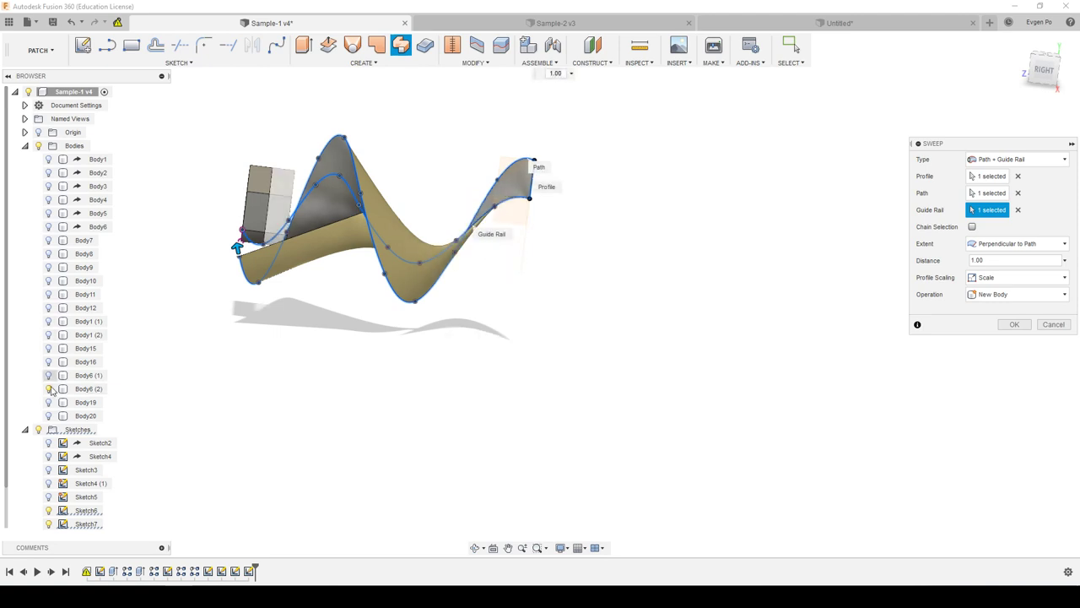
pyautogui.click(49, 389)
# - Inspect the sweep preview and clear the profile, path and guide rail selections
pyautogui.keyDown('shift'); pyautogui.moveTo(267, 287); pyautogui.dragTo(334, 284, button='middle'); pyautogui.keyUp('shift')
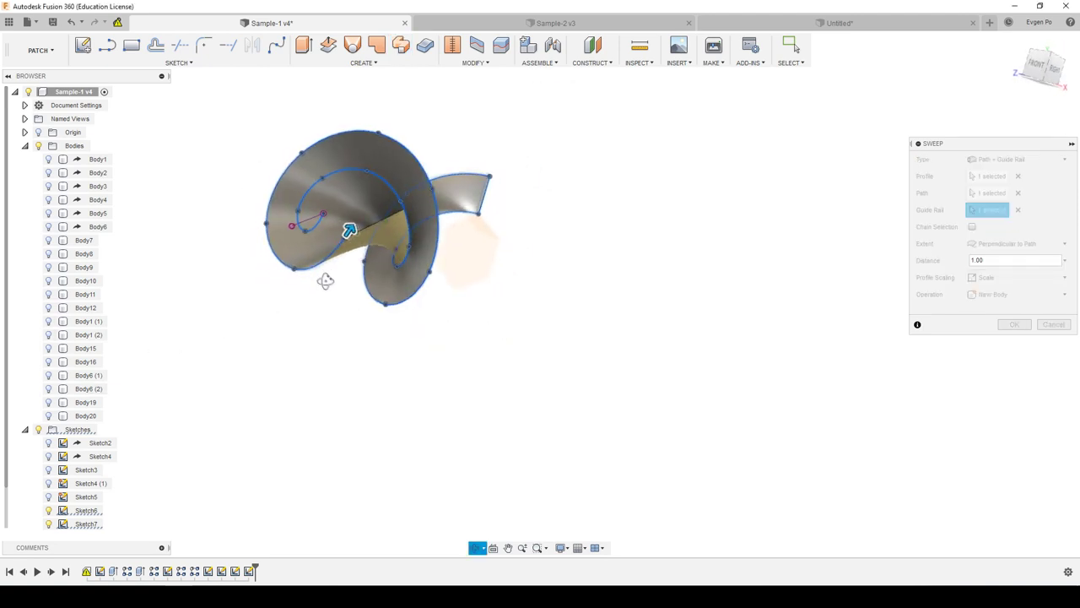
pyautogui.keyDown('shift'); pyautogui.moveTo(309, 262); pyautogui.dragTo(406, 308, button='middle'); pyautogui.keyUp('shift')
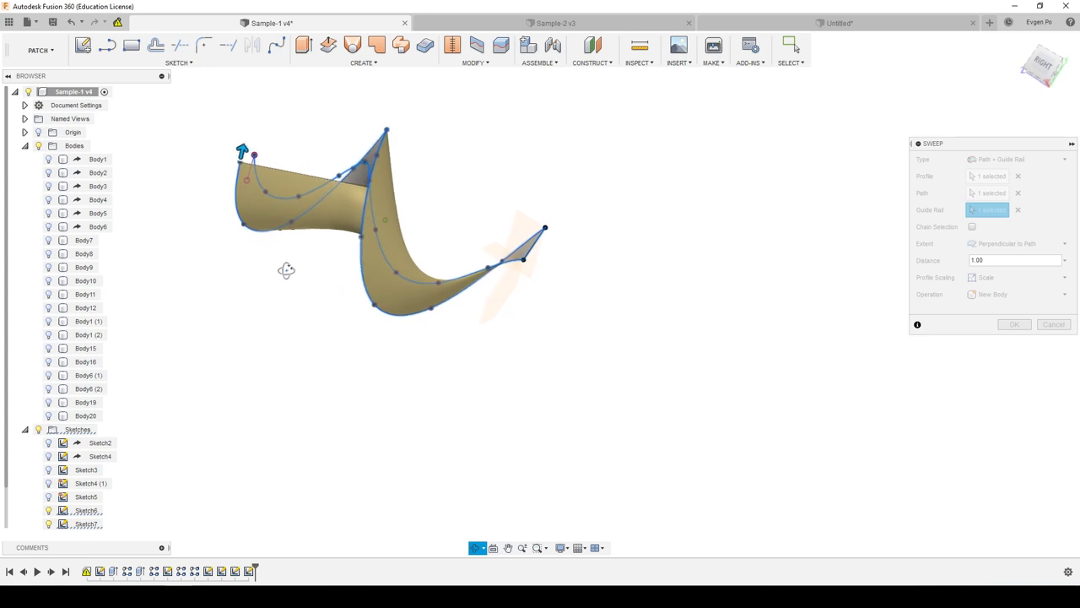
pyautogui.click(1017, 210)
pyautogui.click(1018, 194)
pyautogui.click(1018, 176)
pyautogui.moveTo(786, 144)
pyautogui.keyDown('shift'); pyautogui.mouseDown(button='middle')
pyautogui.moveTo(766, 164)
pyautogui.moveTo(803, 181)
pyautogui.mouseUp(button='middle'); pyautogui.keyUp('shift')
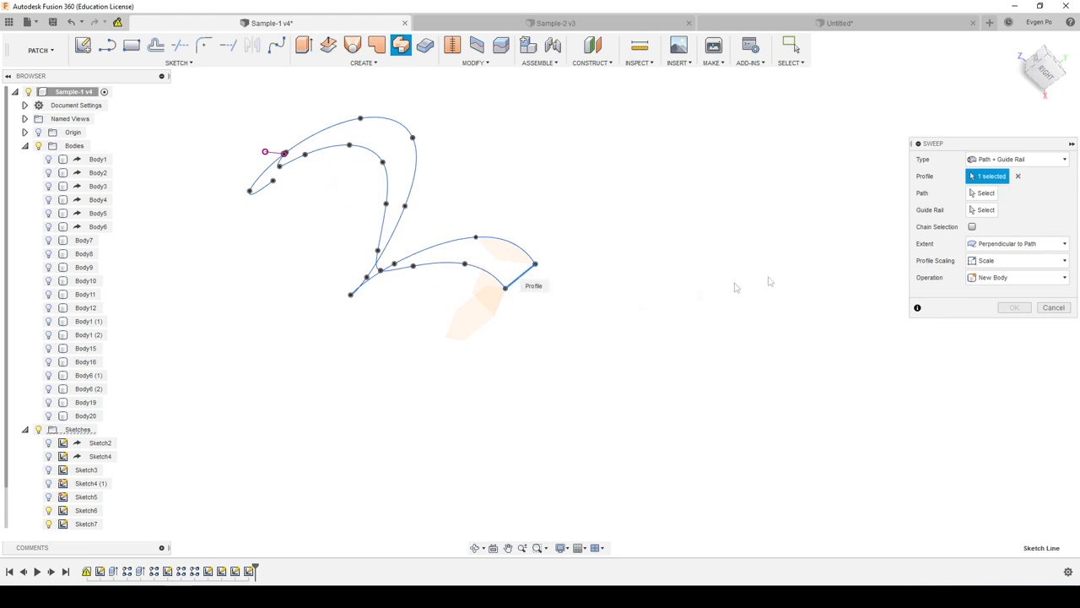
# - Sweep with the lower curve as path and the upper as guide rail, then view from Right
pyautogui.click(971, 194)
pyautogui.click(449, 267)
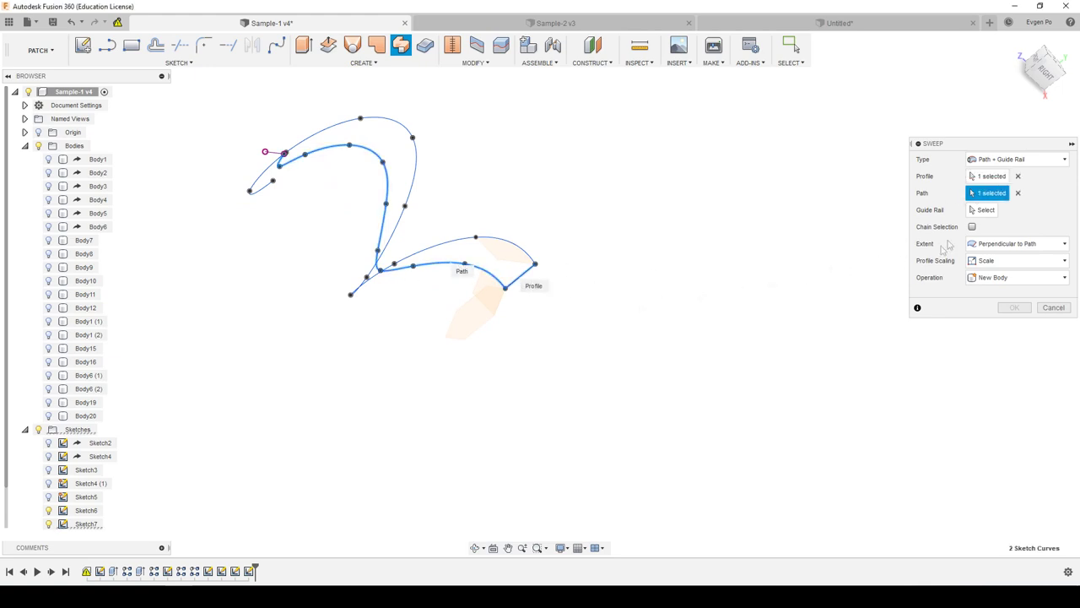
pyautogui.click(977, 210)
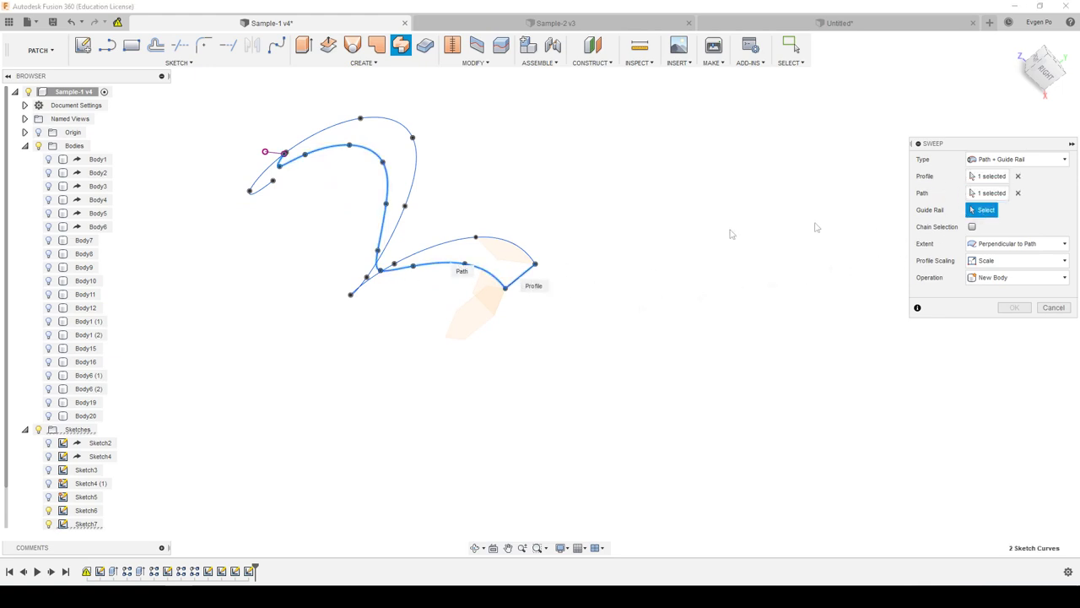
pyautogui.click(441, 247)
pyautogui.moveTo(440, 249)
pyautogui.keyDown('shift'); pyautogui.mouseDown(button='middle')
pyautogui.moveTo(565, 174)
pyautogui.moveTo(451, 176)
pyautogui.mouseUp(button='middle'); pyautogui.keyUp('shift')
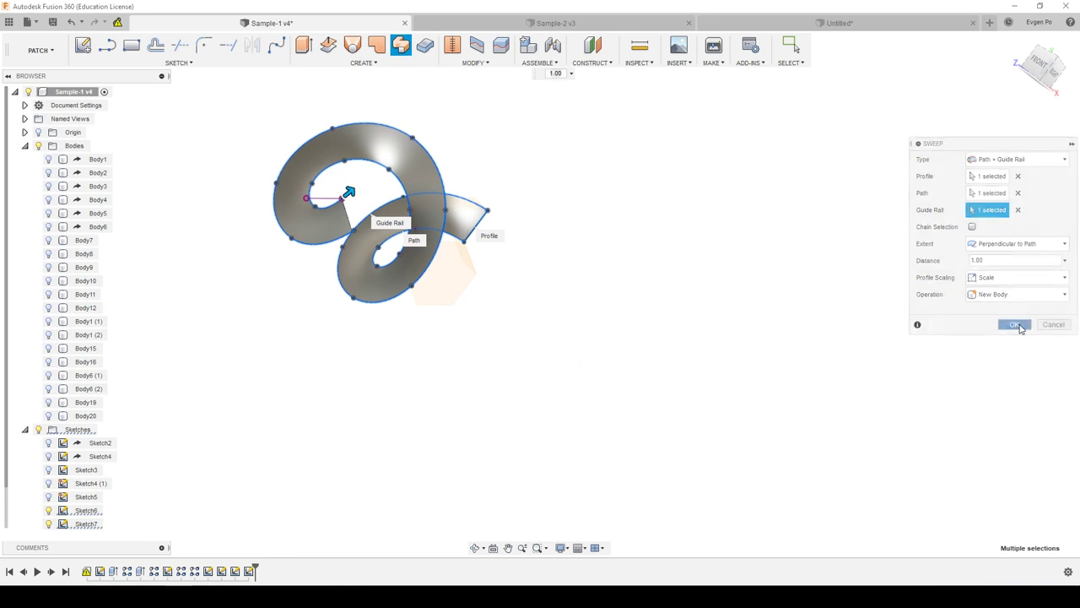
pyautogui.click(1014, 324)
pyautogui.moveTo(478, 174)
pyautogui.keyDown('shift'); pyautogui.mouseDown(button='middle')
pyautogui.moveTo(509, 186)
pyautogui.moveTo(410, 184)
pyautogui.moveTo(447, 165)
pyautogui.mouseUp(button='middle'); pyautogui.keyUp('shift')
pyautogui.click(1051, 76)
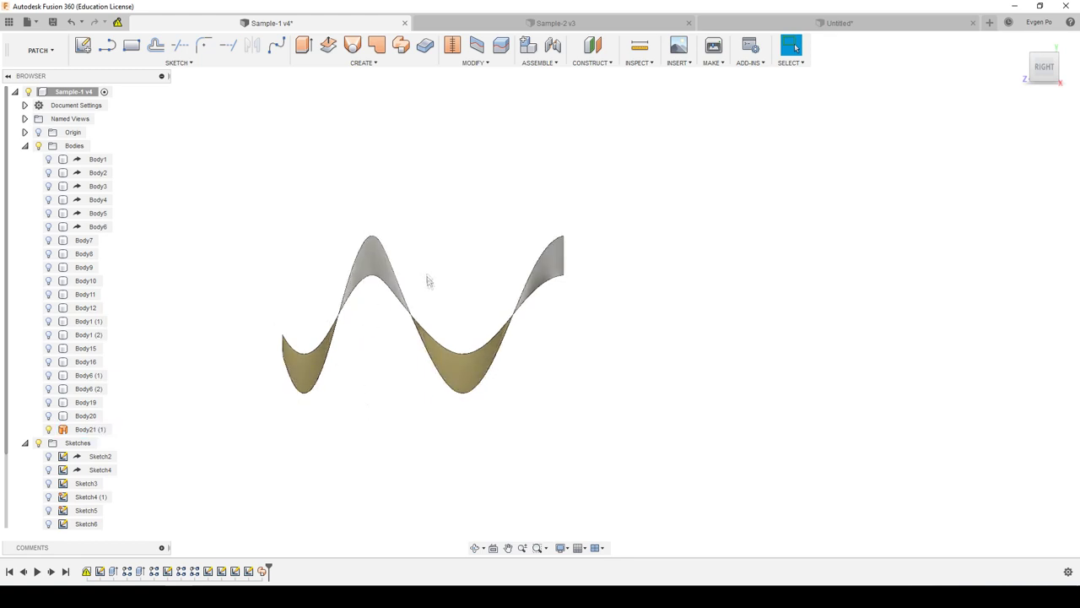
# - Orbit around the wavy swept surface and snap to the Front view
pyautogui.scroll(-2, 422, 285)
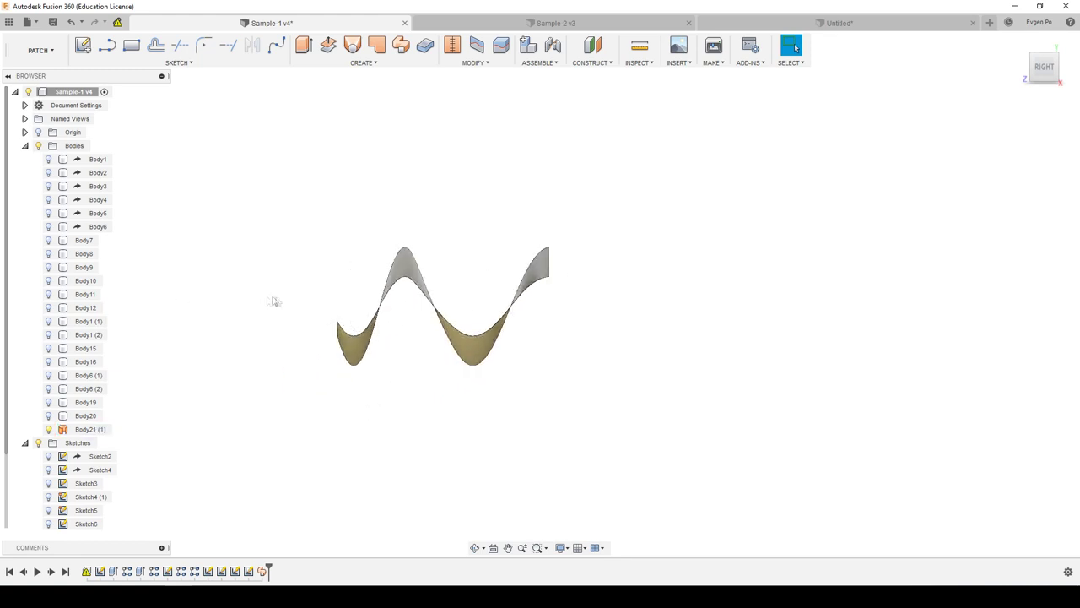
pyautogui.moveTo(391, 259)
pyautogui.keyDown('shift'); pyautogui.mouseDown(button='middle')
pyautogui.moveTo(437, 234)
pyautogui.moveTo(456, 243)
pyautogui.mouseUp(button='middle'); pyautogui.keyUp('shift')
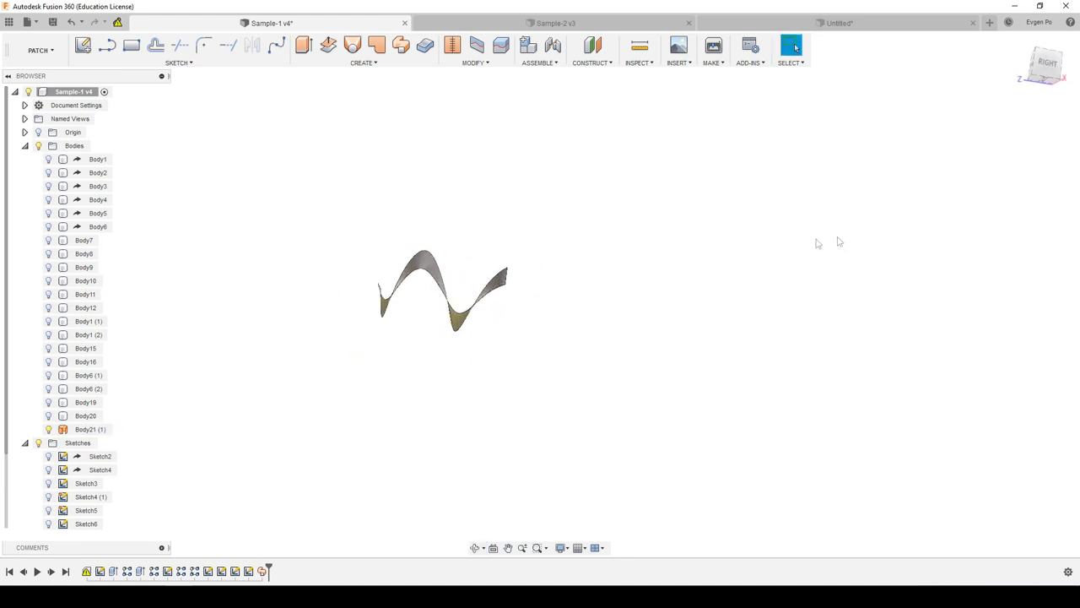
pyautogui.scroll(2, 449, 278)
pyautogui.keyDown('shift'); pyautogui.moveTo(317, 242); pyautogui.dragTo(379, 243, button='middle'); pyautogui.keyUp('shift')
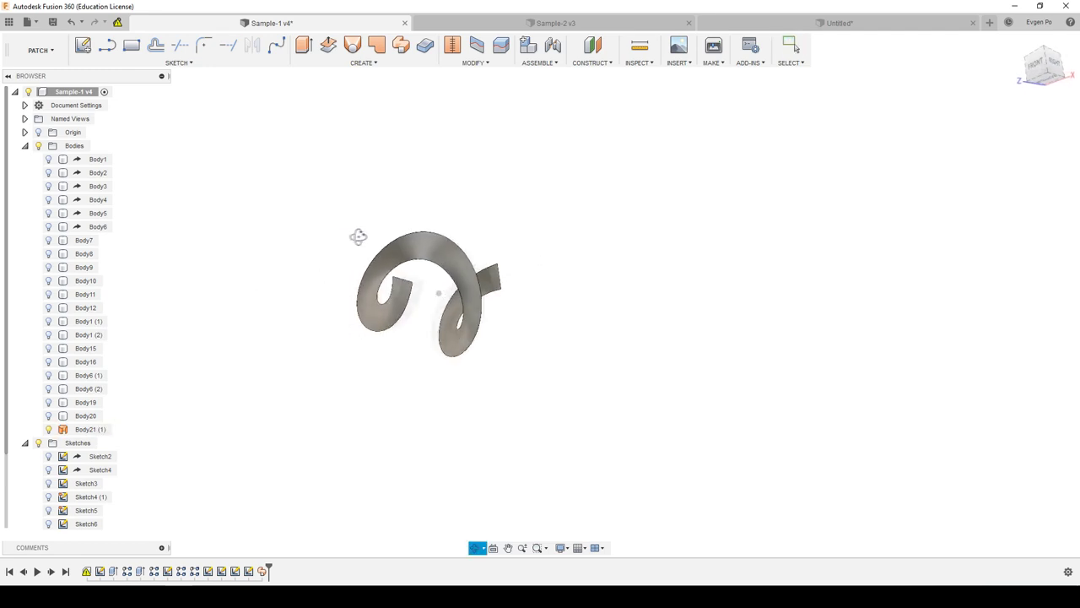
pyautogui.click(1043, 71)
# - Select Body21 (1) and zoom in to check its flat ring shape from the front
pyautogui.click(414, 193)
pyautogui.scroll(5, 414, 193)
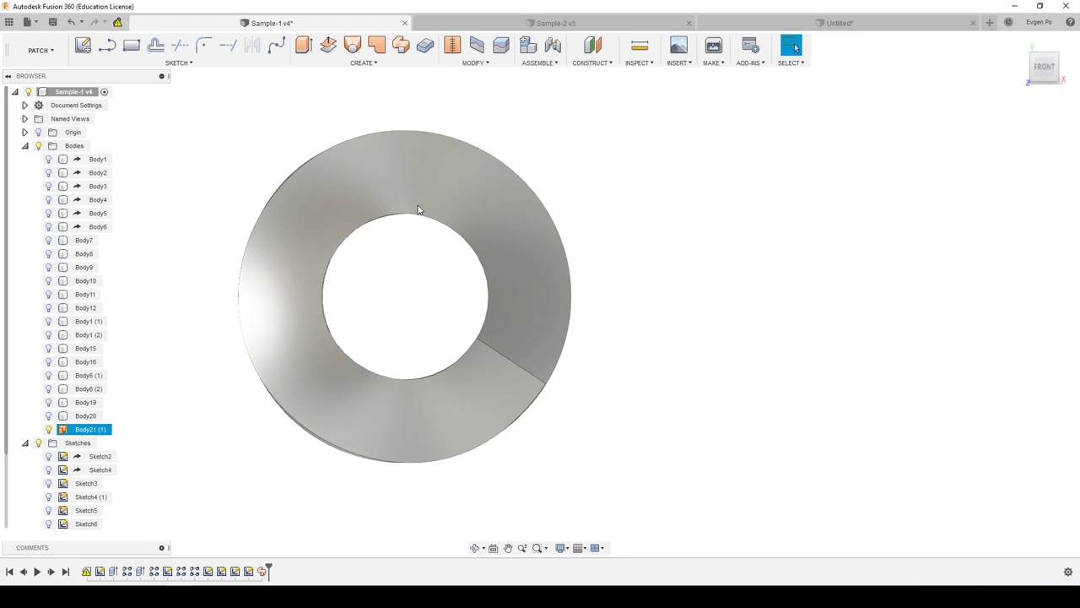
pyautogui.scroll(2, 296, 173)
pyautogui.scroll(2, 296, 173)
pyautogui.scroll(1, 296, 173)
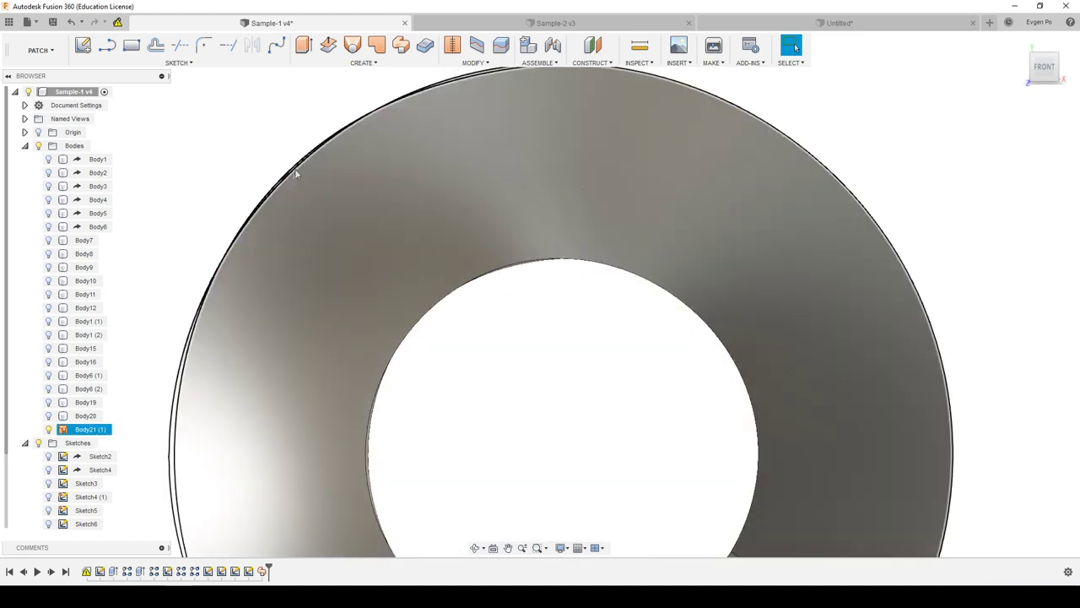
pyautogui.click(284, 170)
pyautogui.scroll(-2, 204, 131)
pyautogui.scroll(-3, 204, 131)
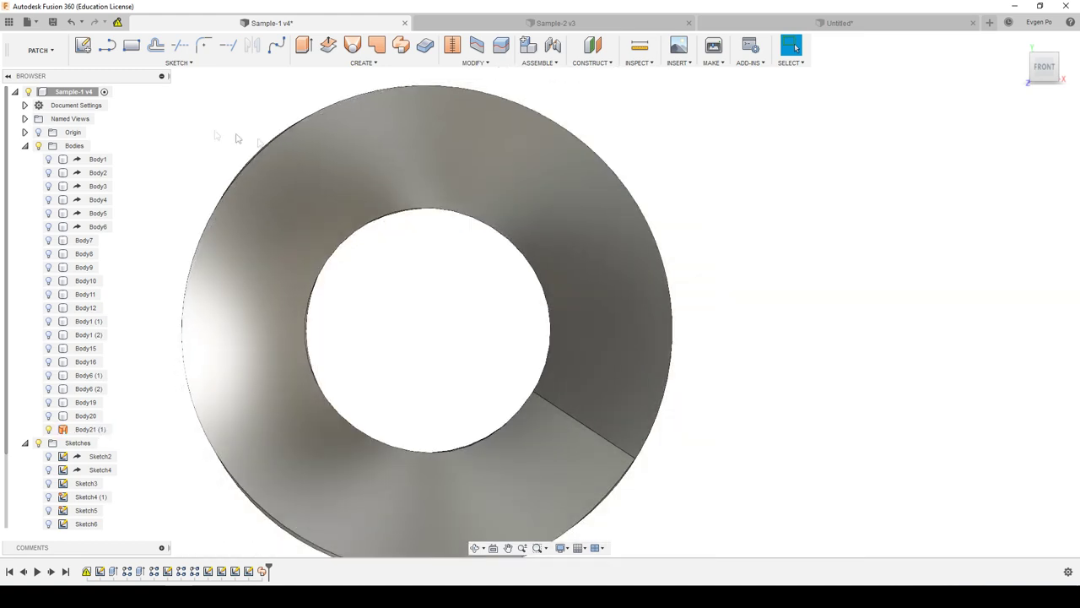
pyautogui.scroll(-1, 581, 163)
pyautogui.scroll(3, 381, 433)
pyautogui.scroll(2, 371, 426)
# - Take a final look at Body21 (1), then return to the Model workspace
pyautogui.click(344, 396)
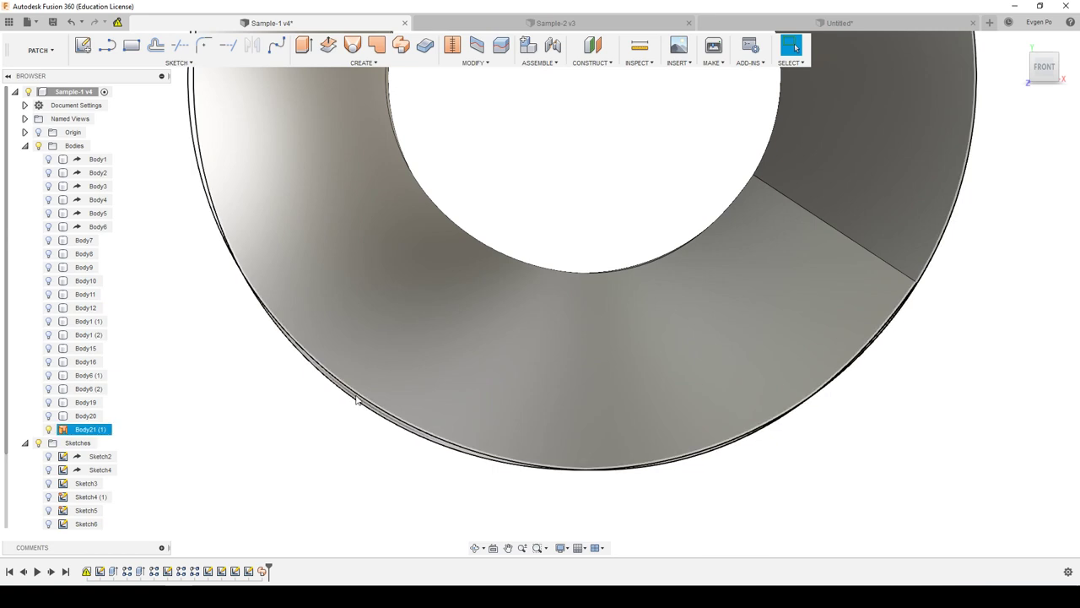
pyautogui.scroll(-1, 358, 405)
pyautogui.scroll(-2, 363, 412)
pyautogui.click(368, 419)
pyautogui.scroll(-2, 369, 419)
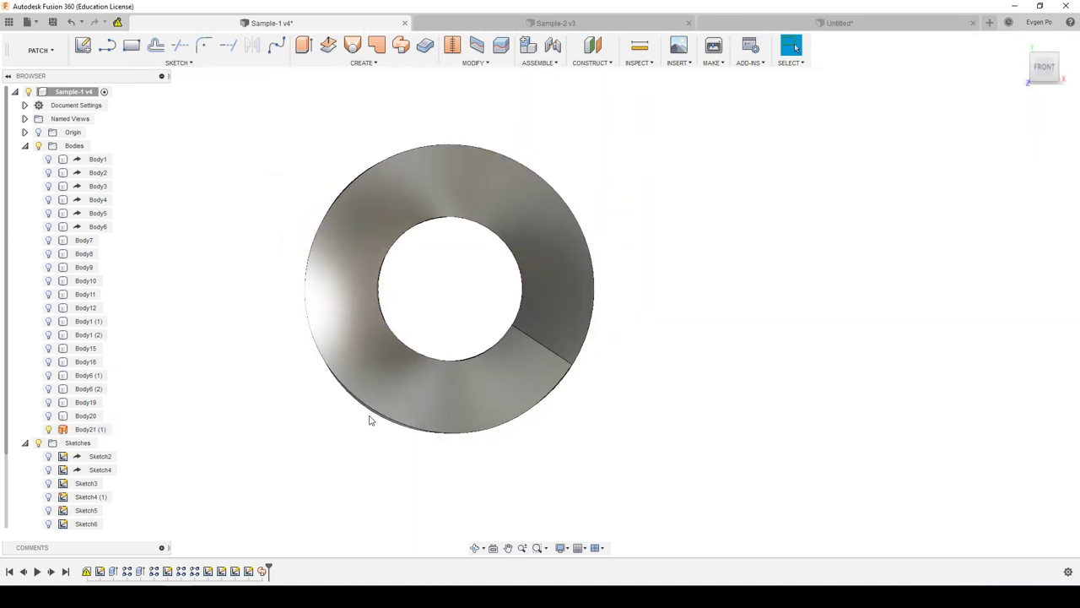
pyautogui.click(46, 51)
pyautogui.click(45, 82)
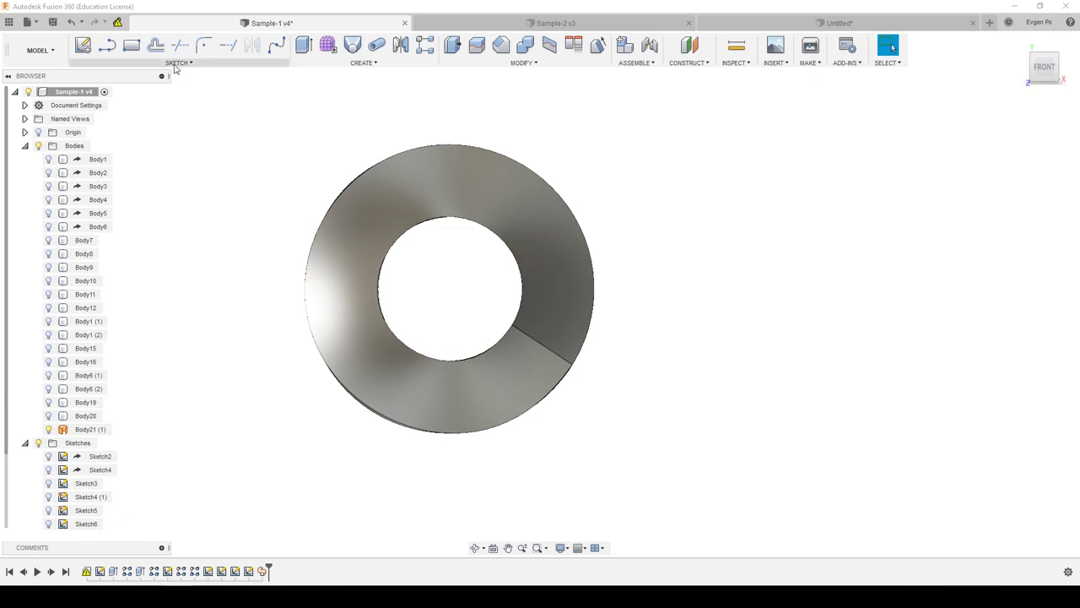
# - On the front plane, sketch three concentric circles at the origin around the ring
pyautogui.click(83, 46)
pyautogui.click(473, 263)
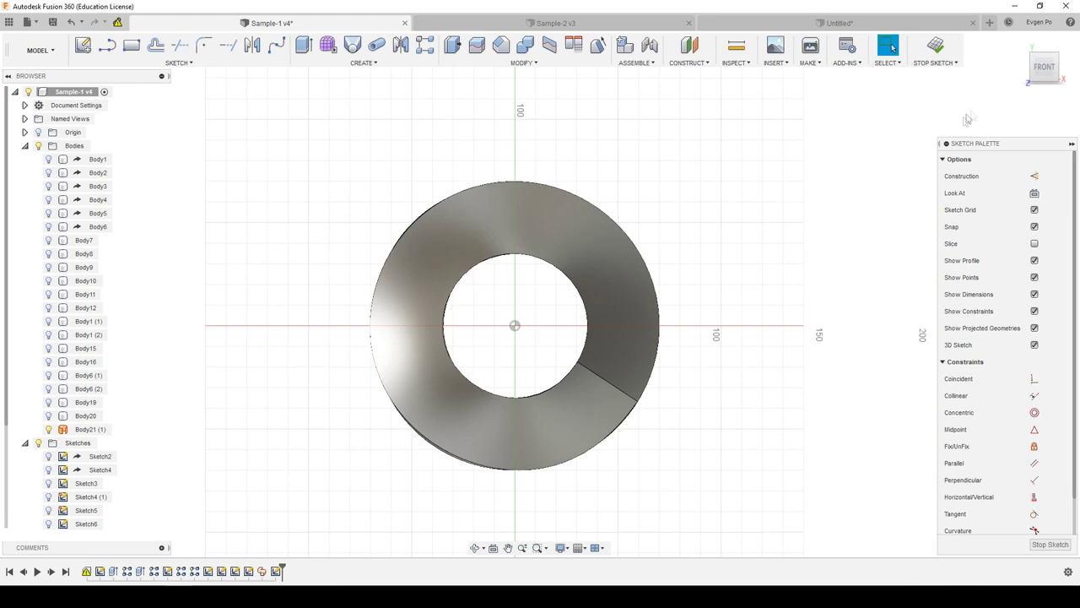
pyautogui.press('c')
pyautogui.click(514, 326)
pyautogui.click(569, 389)
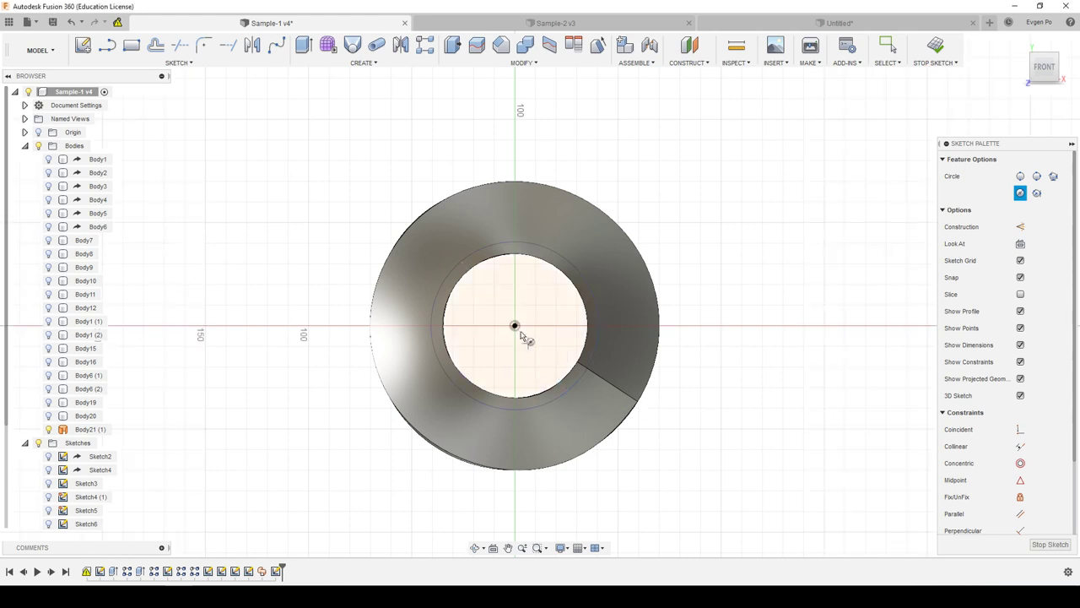
pyautogui.click(515, 326)
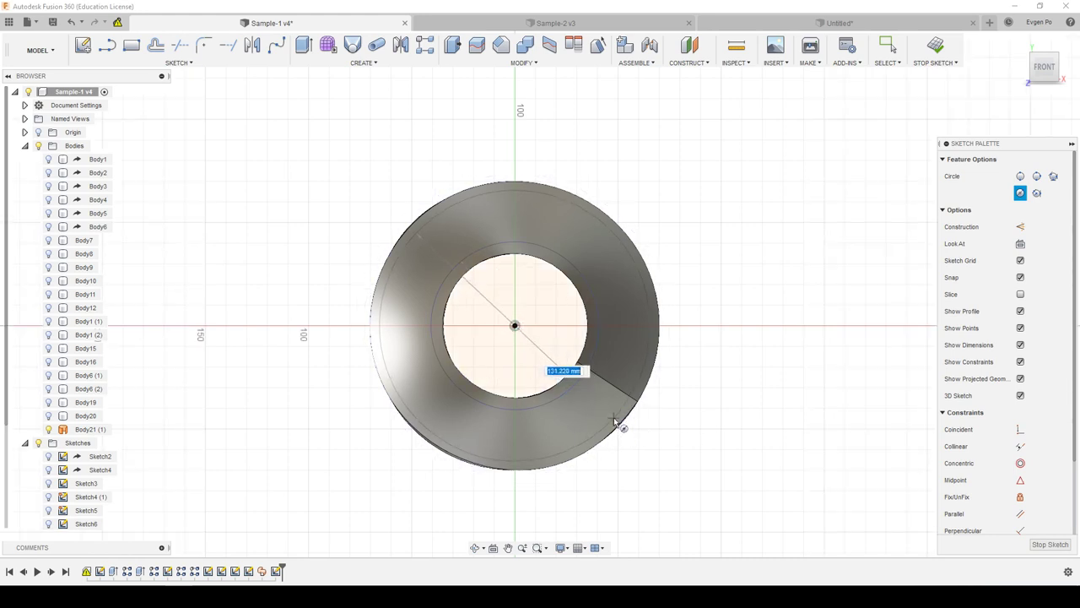
pyautogui.click(617, 427)
pyautogui.click(515, 326)
pyautogui.click(649, 458)
# - Start an extrude with the inner circle as the profile
pyautogui.scroll(-2, 619, 439)
pyautogui.click(297, 47)
pyautogui.click(514, 324)
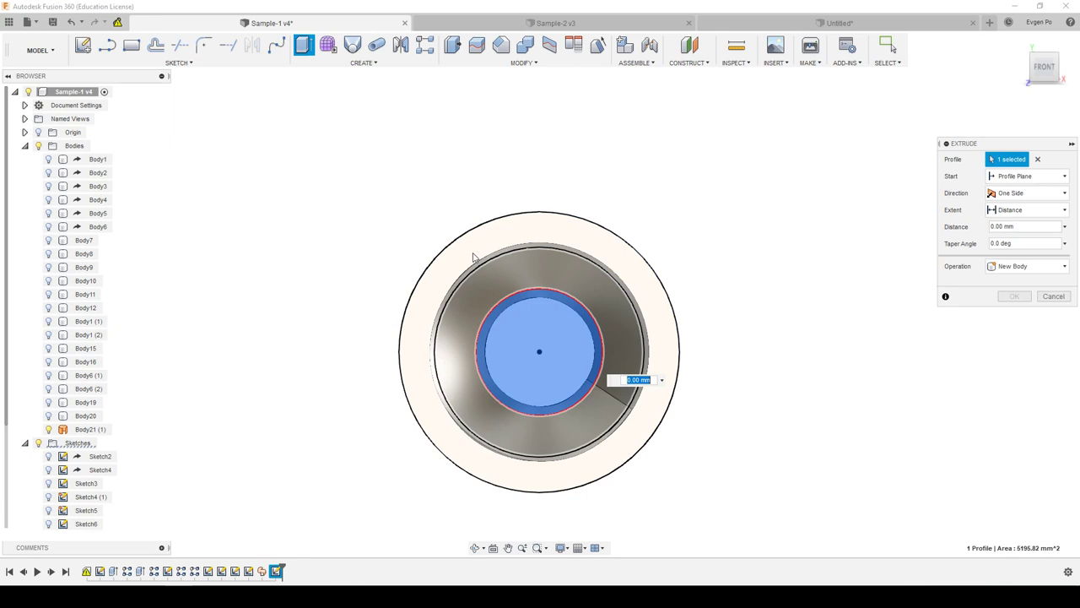
# - Cut both circle profiles 260 mm symmetrically to trim away the tubes, then view from Front
pyautogui.click(475, 248)
pyautogui.keyDown('shift'); pyautogui.moveTo(475, 248); pyautogui.dragTo(621, 358, button='middle'); pyautogui.keyUp('shift')
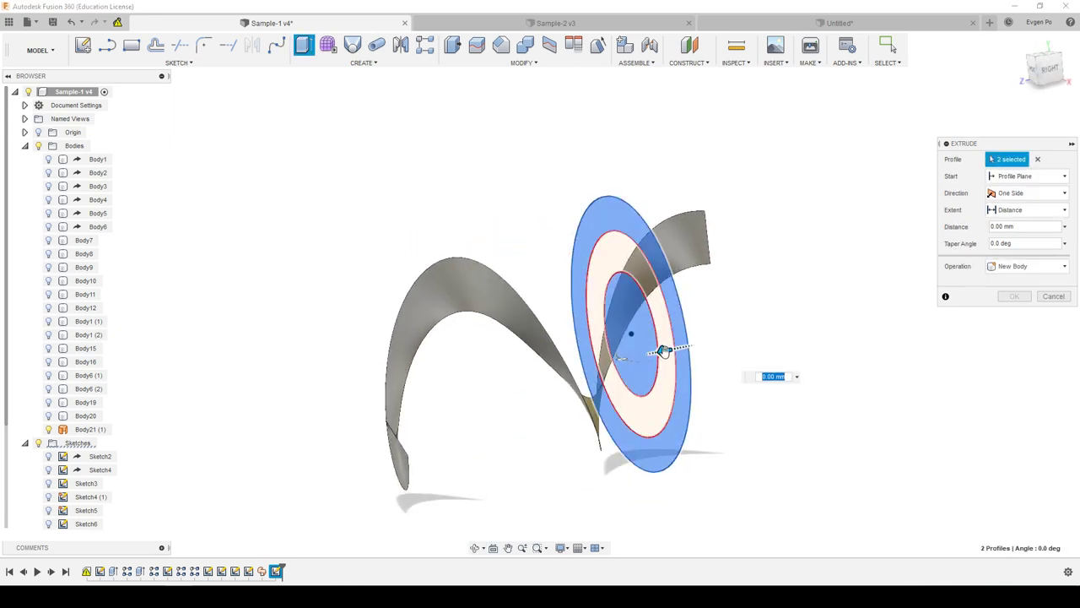
pyautogui.moveTo(665, 351); pyautogui.dragTo(296, 423)
pyautogui.click(1025, 192)
pyautogui.click(1017, 230)
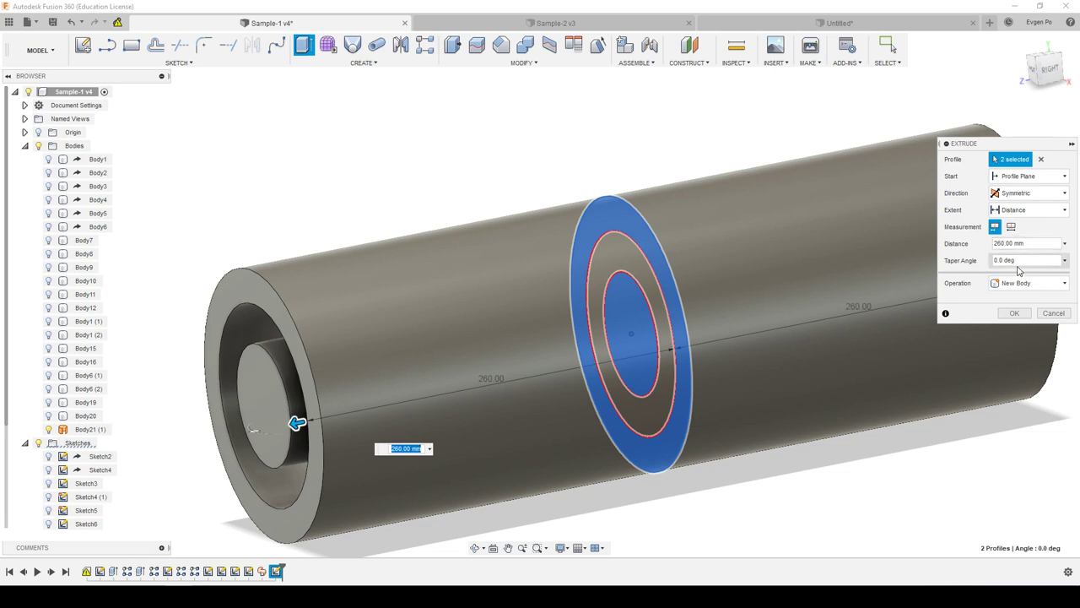
pyautogui.click(1016, 287)
pyautogui.click(1019, 313)
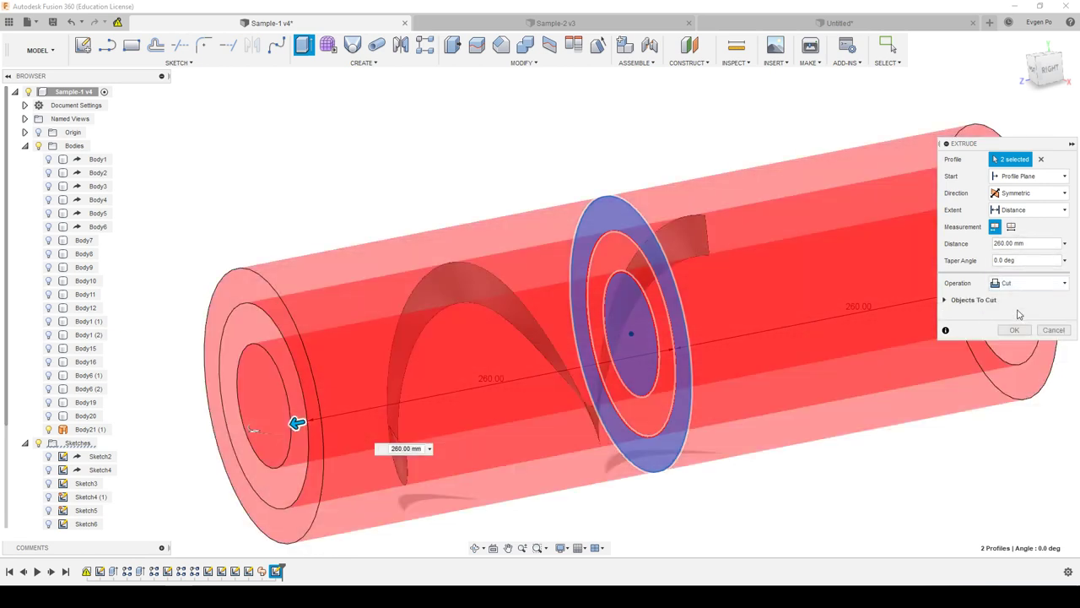
pyautogui.click(1015, 330)
pyautogui.keyDown('shift'); pyautogui.moveTo(772, 296); pyautogui.dragTo(768, 265, button='middle'); pyautogui.keyUp('shift')
pyautogui.click(1043, 68)
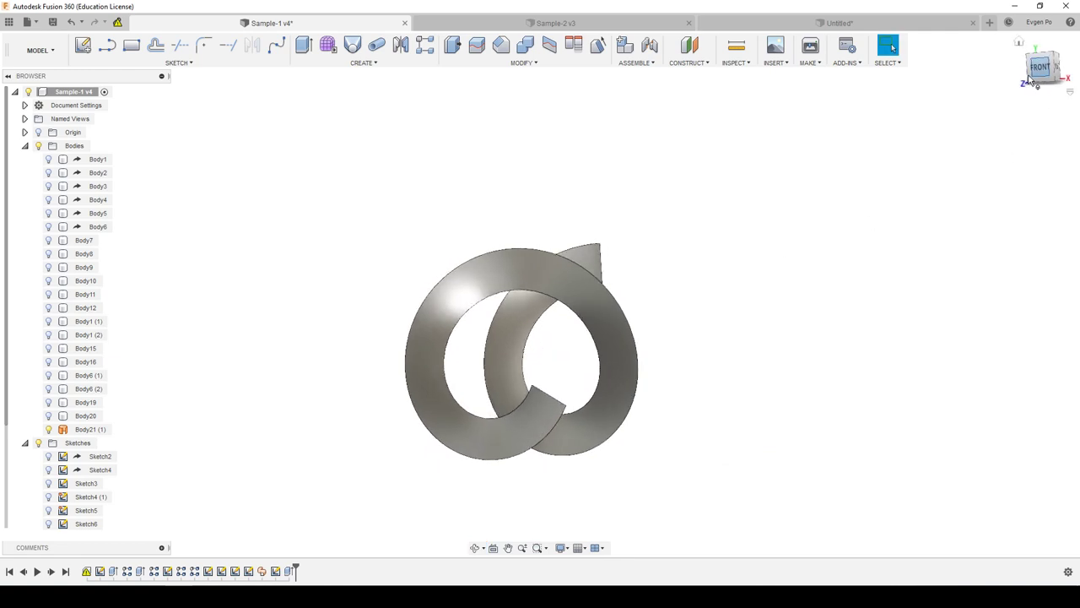
# - Select the spiral strip Body21 (1) and switch to the Patch workspace
pyautogui.click(540, 317)
pyautogui.scroll(3, 533, 306)
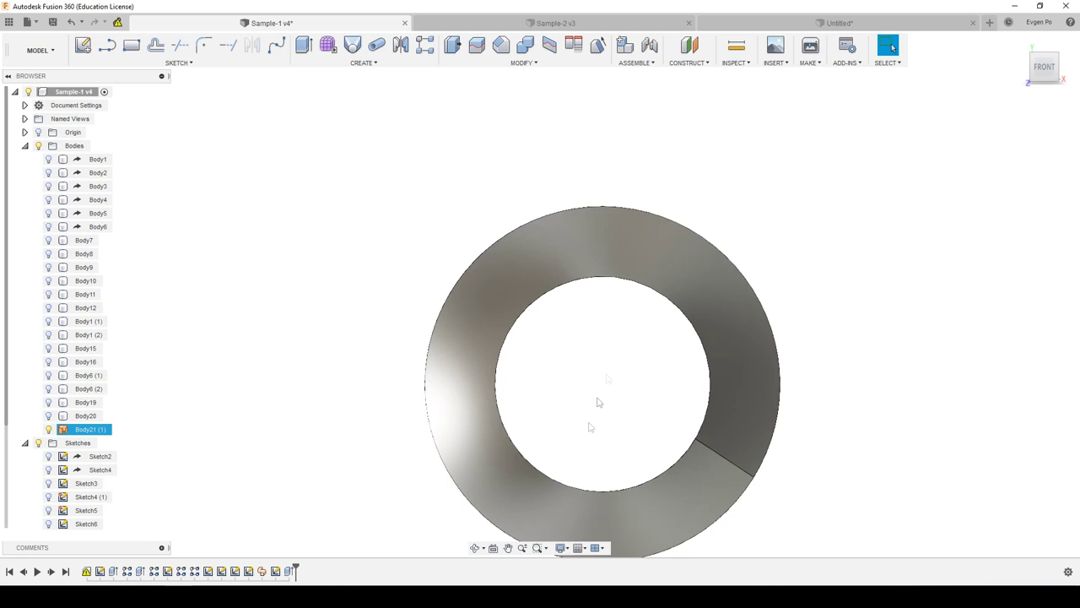
pyautogui.scroll(-3, 625, 233)
pyautogui.keyDown('shift'); pyautogui.moveTo(624, 233); pyautogui.dragTo(583, 237, button='middle'); pyautogui.keyUp('shift')
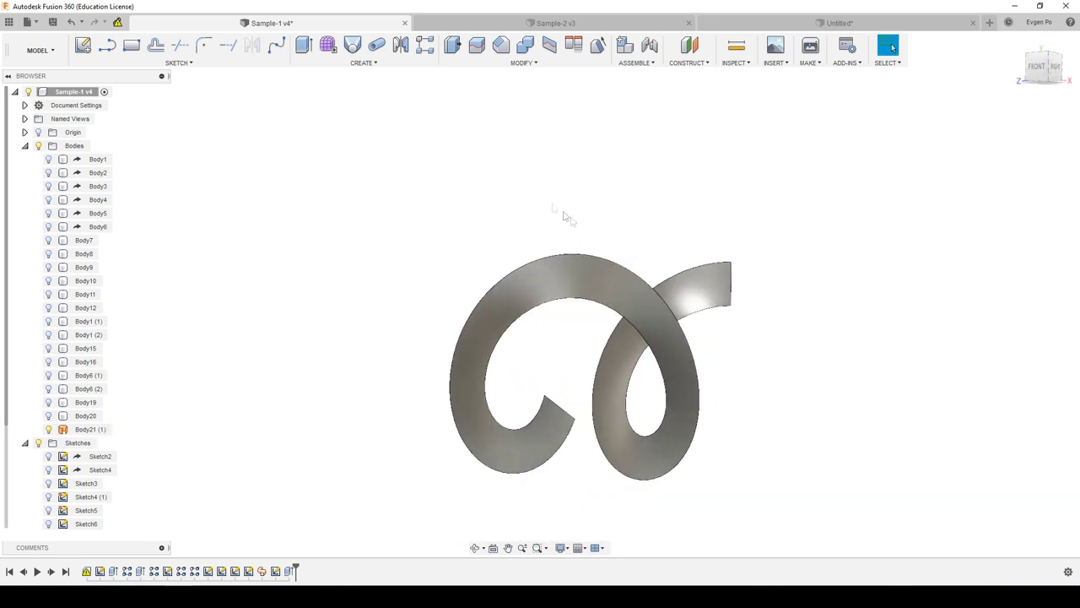
pyautogui.click(38, 50)
pyautogui.click(34, 96)
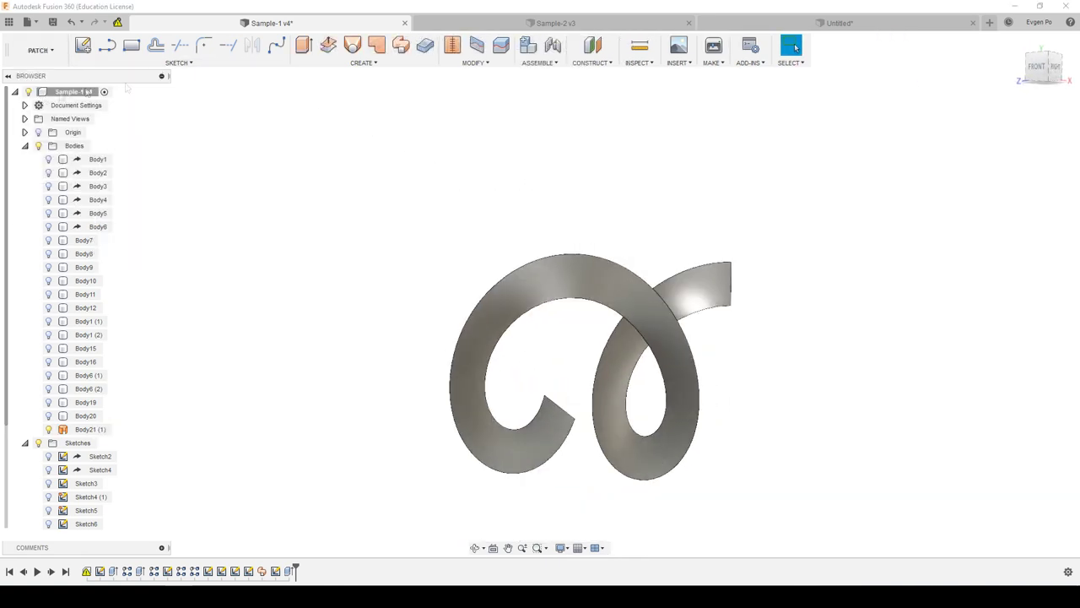
# - Thicken the spiral face into the solid Body22, then view it from Front
pyautogui.click(425, 44)
pyautogui.click(559, 272)
pyautogui.write('3')
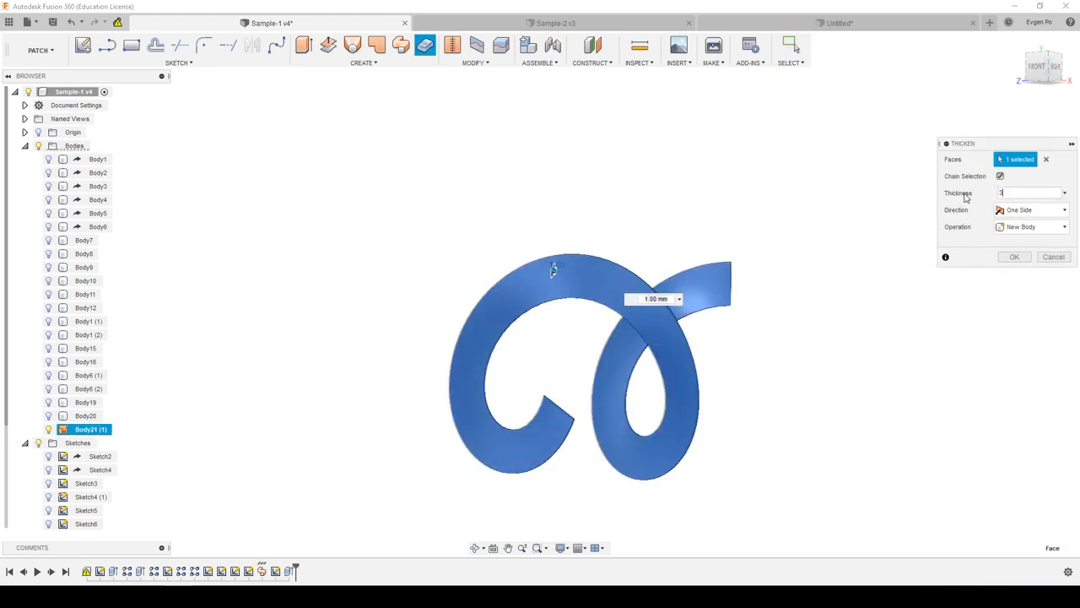
pyautogui.click(1016, 257)
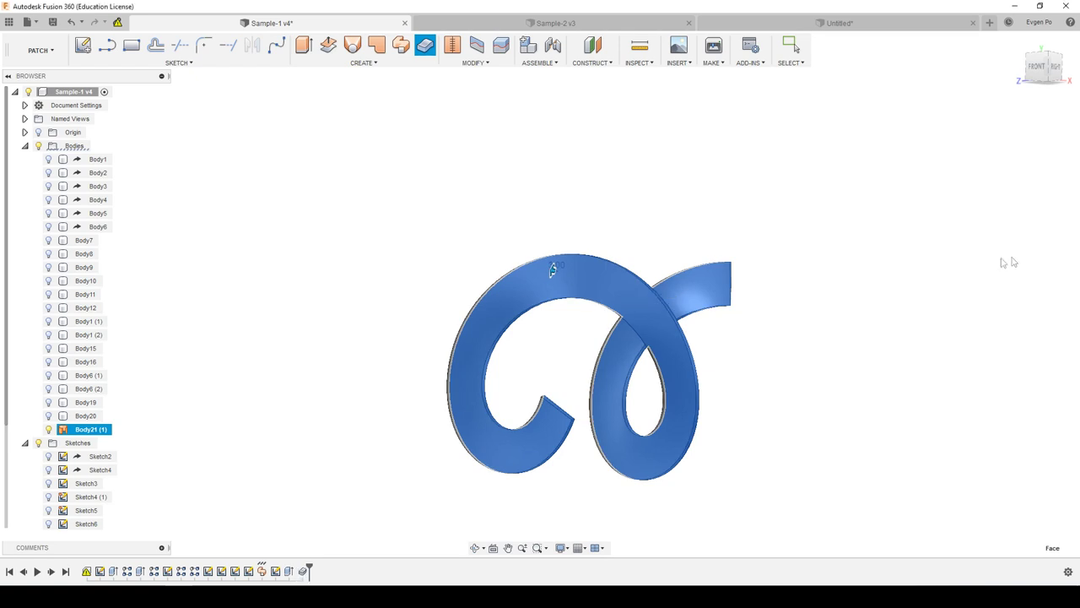
pyautogui.moveTo(735, 289)
pyautogui.keyDown('shift'); pyautogui.mouseDown(button='middle')
pyautogui.moveTo(607, 243)
pyautogui.moveTo(670, 234)
pyautogui.mouseUp(button='middle'); pyautogui.keyUp('shift')
pyautogui.click(1047, 72)
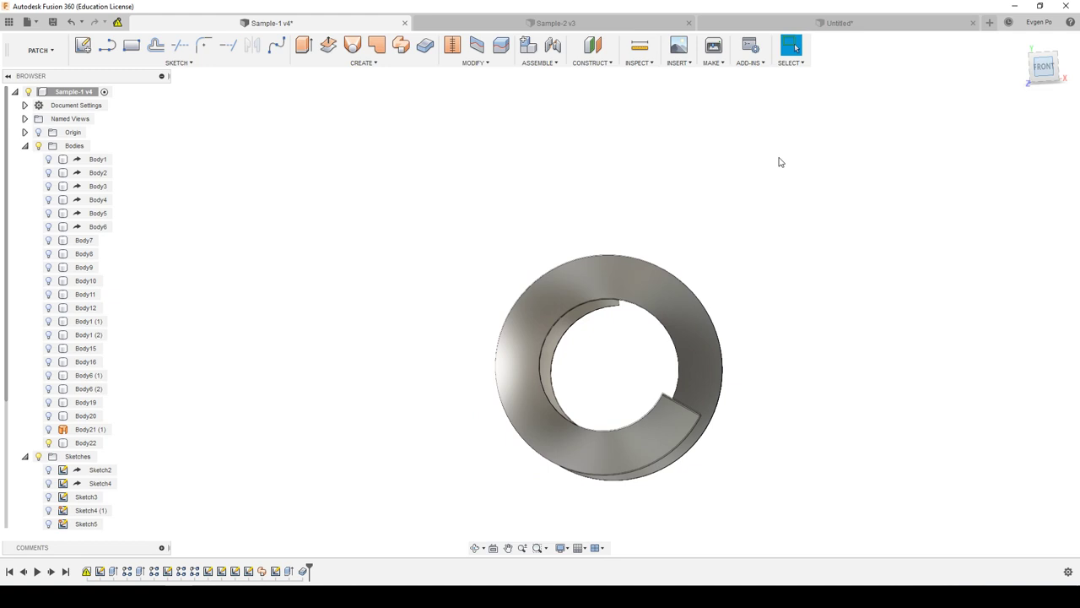
# - On the front plane, sketch an origin-centred circle reaching the spiral's inner edge
pyautogui.click(83, 46)
pyautogui.click(635, 348)
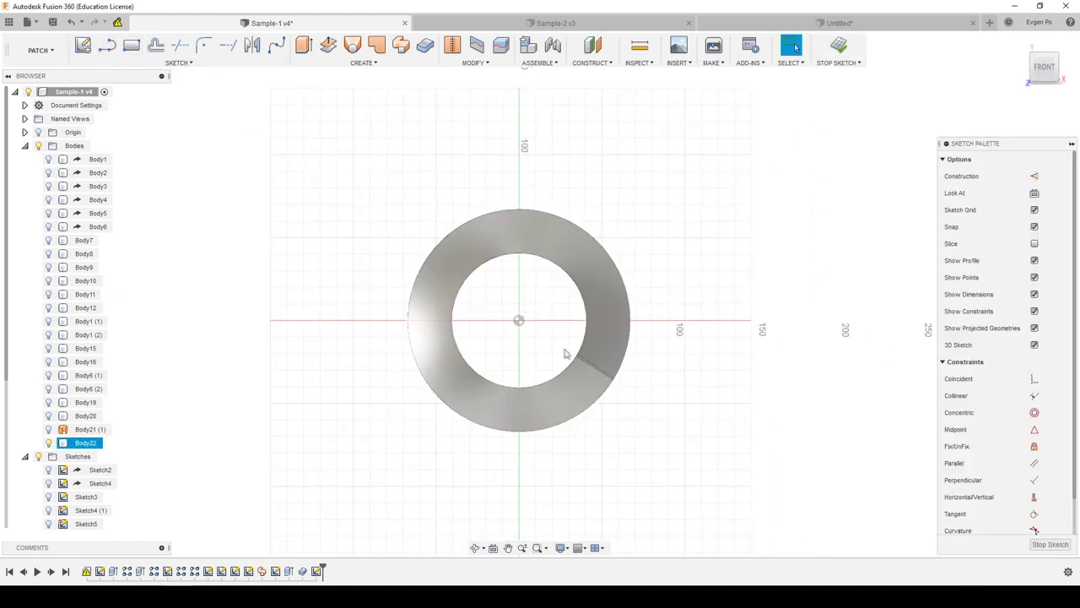
pyautogui.press('c')
pyautogui.click(518, 321)
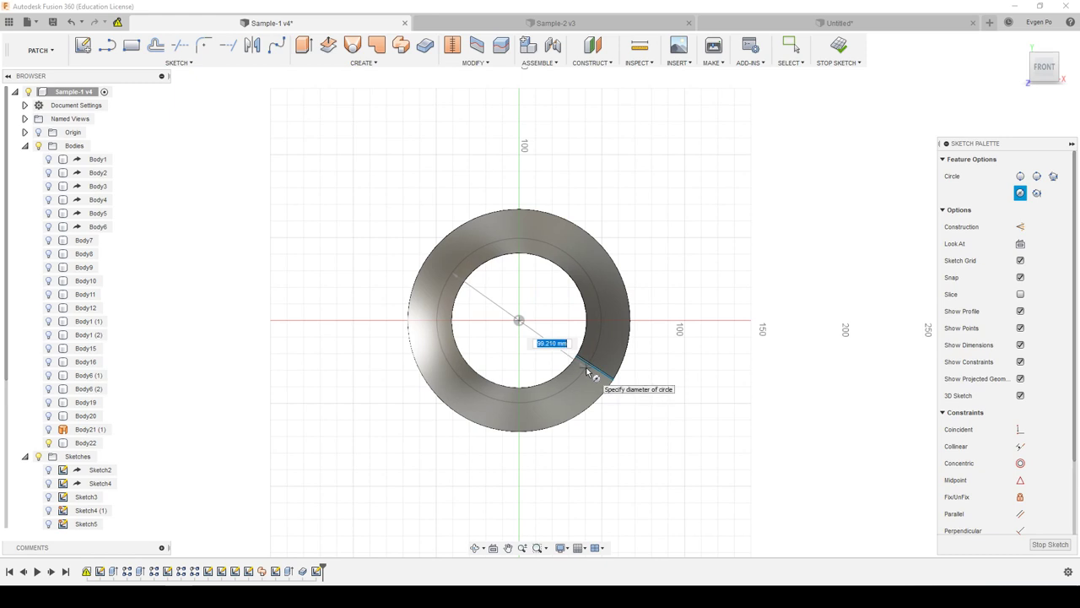
pyautogui.click(587, 372)
pyautogui.press('Escape')
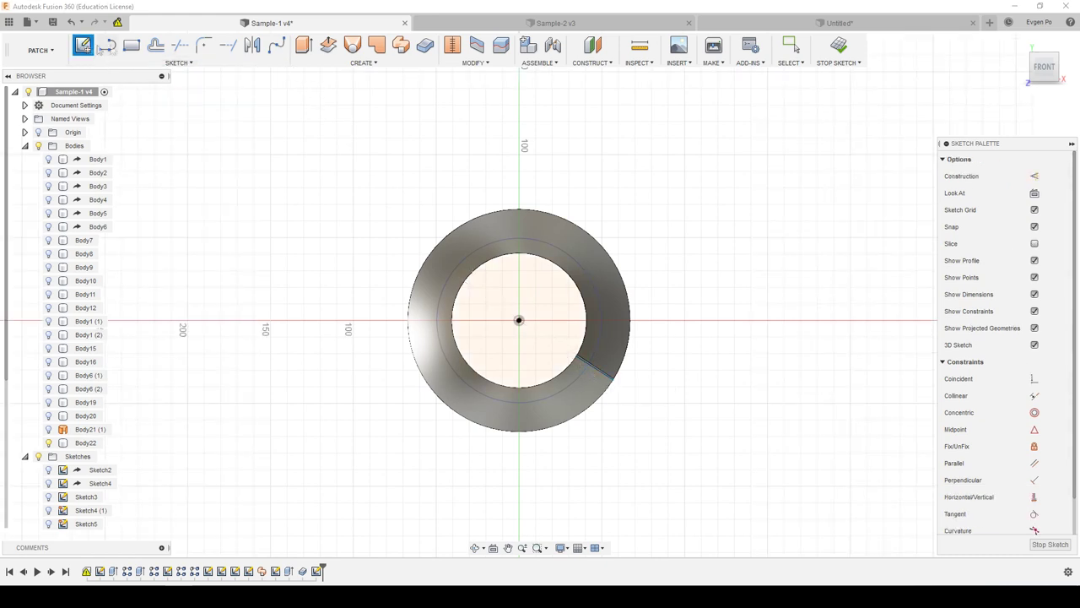
# - Return to the Model workspace and start extruding the circle
pyautogui.click(51, 52)
pyautogui.click(59, 88)
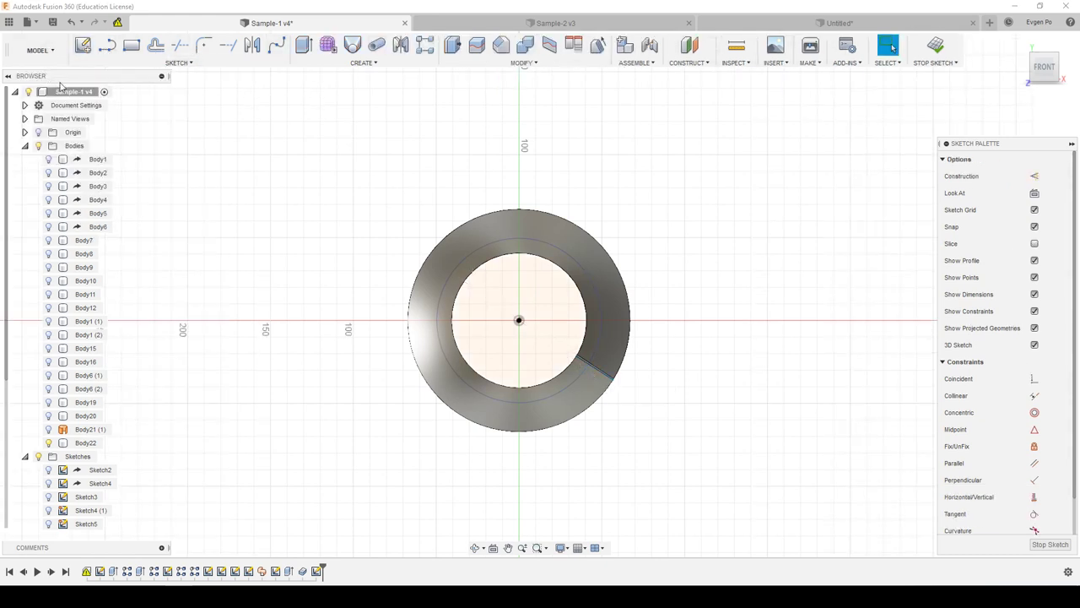
pyautogui.click(297, 50)
# - Extrude the circle 240 mm with Two Sides direction and Join into a central shaft
pyautogui.moveTo(582, 358)
pyautogui.keyDown('shift'); pyautogui.mouseDown(button='middle')
pyautogui.moveTo(419, 254)
pyautogui.moveTo(447, 258)
pyautogui.mouseUp(button='middle'); pyautogui.keyUp('shift')
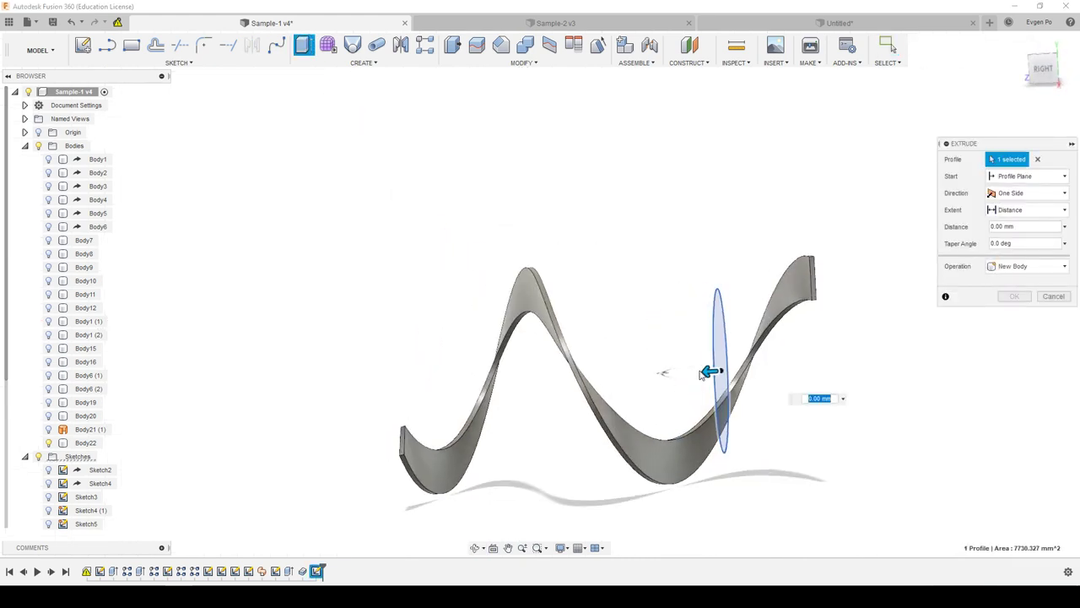
pyautogui.moveTo(707, 371); pyautogui.dragTo(308, 386)
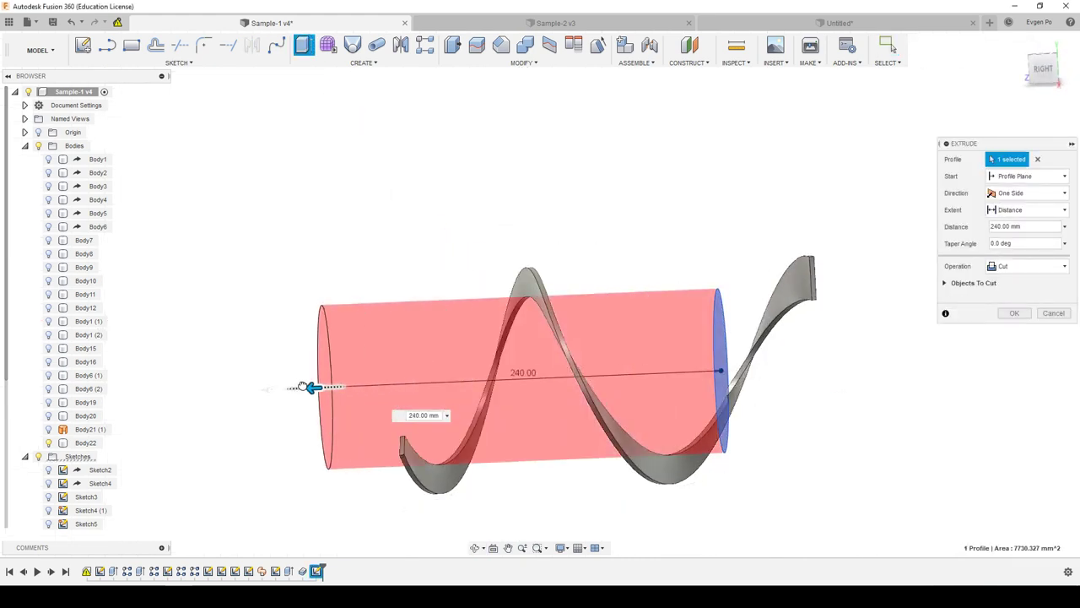
pyautogui.click(1012, 193)
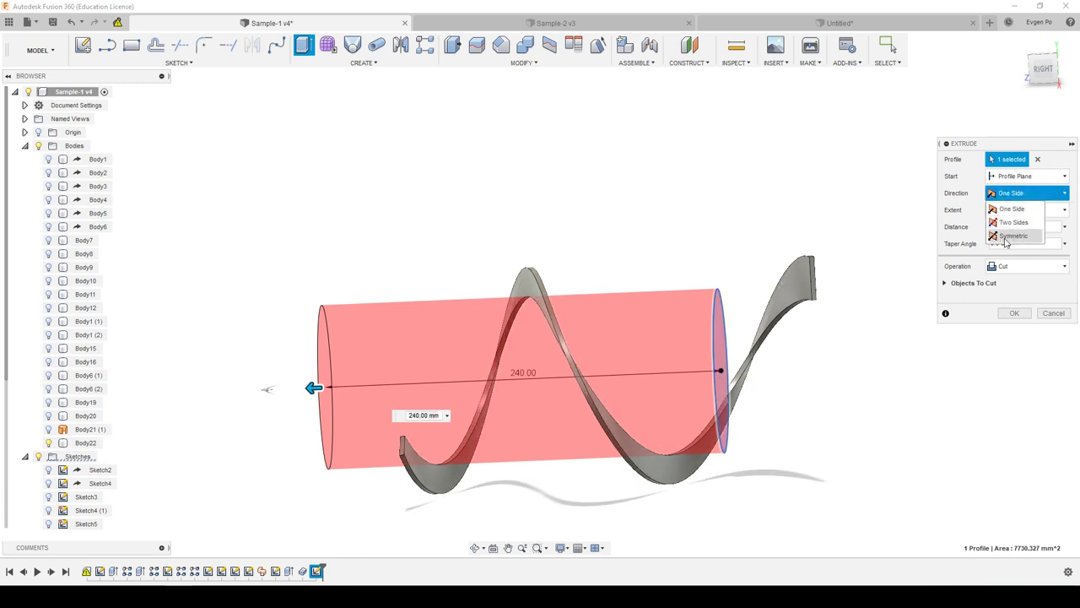
pyautogui.click(1010, 223)
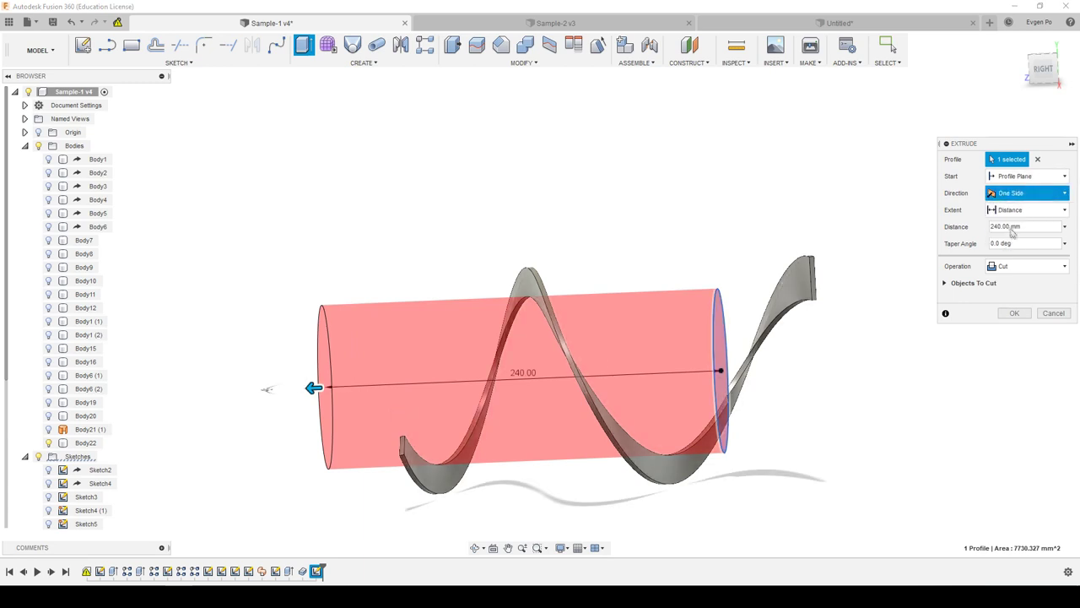
pyautogui.click(1028, 350)
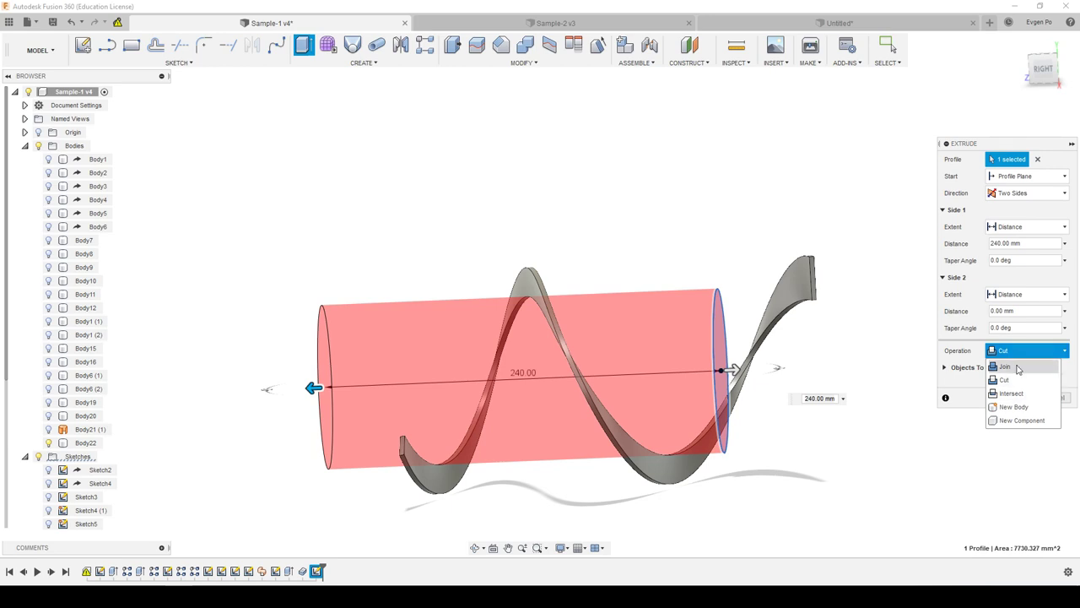
pyautogui.click(1008, 363)
pyautogui.click(1016, 382)
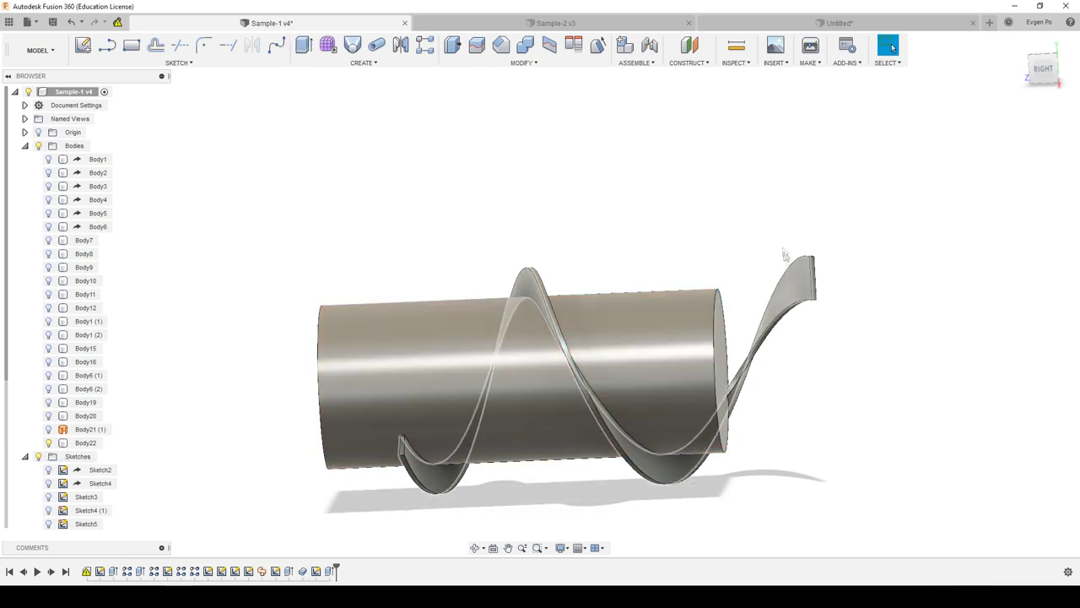
pyautogui.keyDown('shift'); pyautogui.moveTo(793, 272); pyautogui.dragTo(740, 229, button='middle'); pyautogui.keyUp('shift')
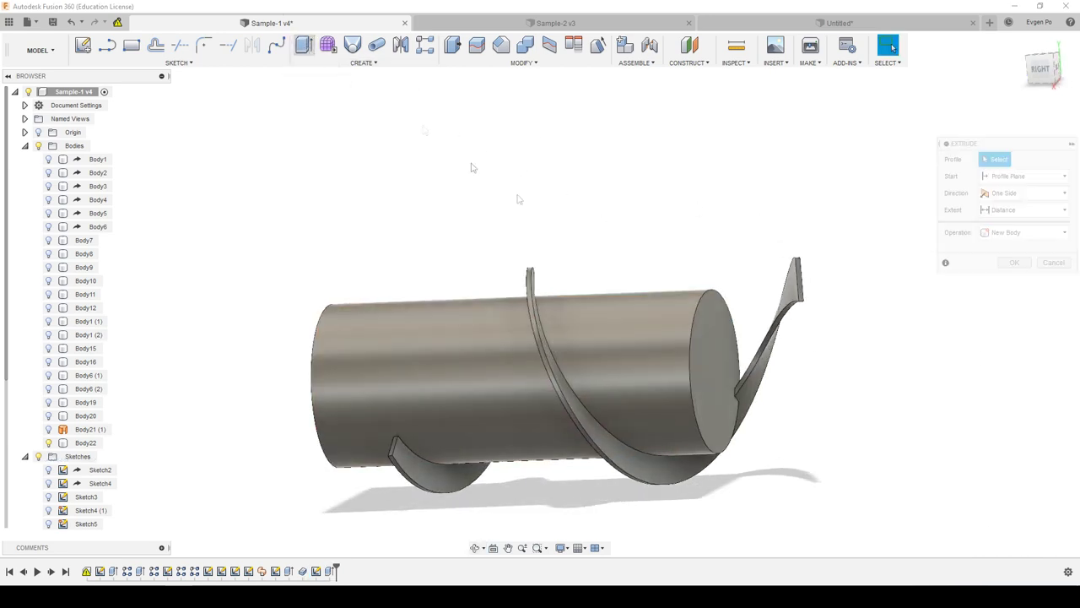
# - Preview a short cut into the cylinder's end face, then cancel it
pyautogui.press('e')
pyautogui.click(714, 357)
pyautogui.moveTo(723, 357); pyautogui.dragTo(852, 357)
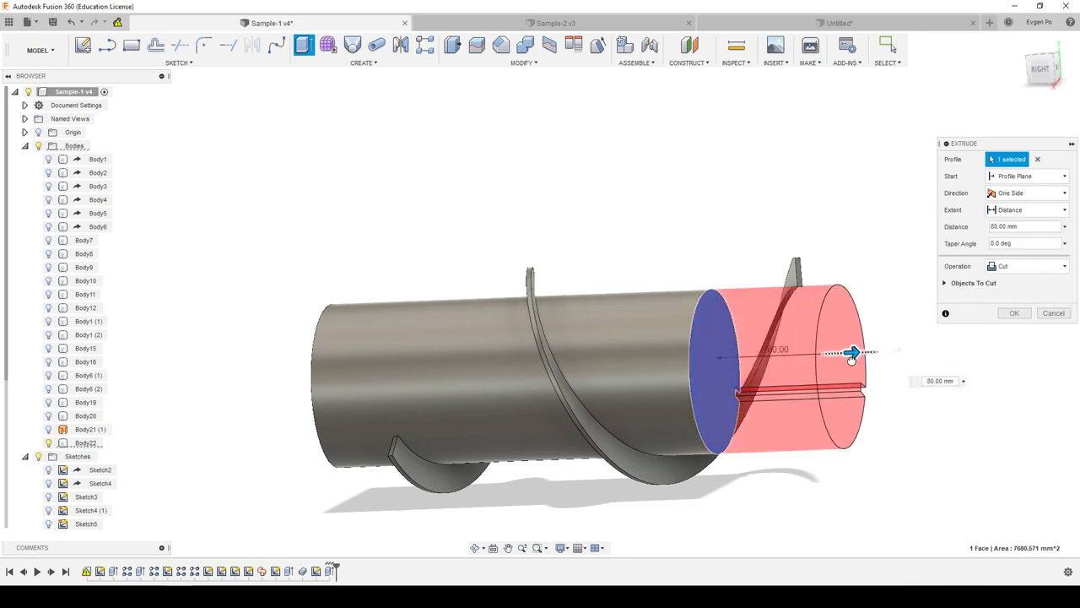
pyautogui.click(1053, 314)
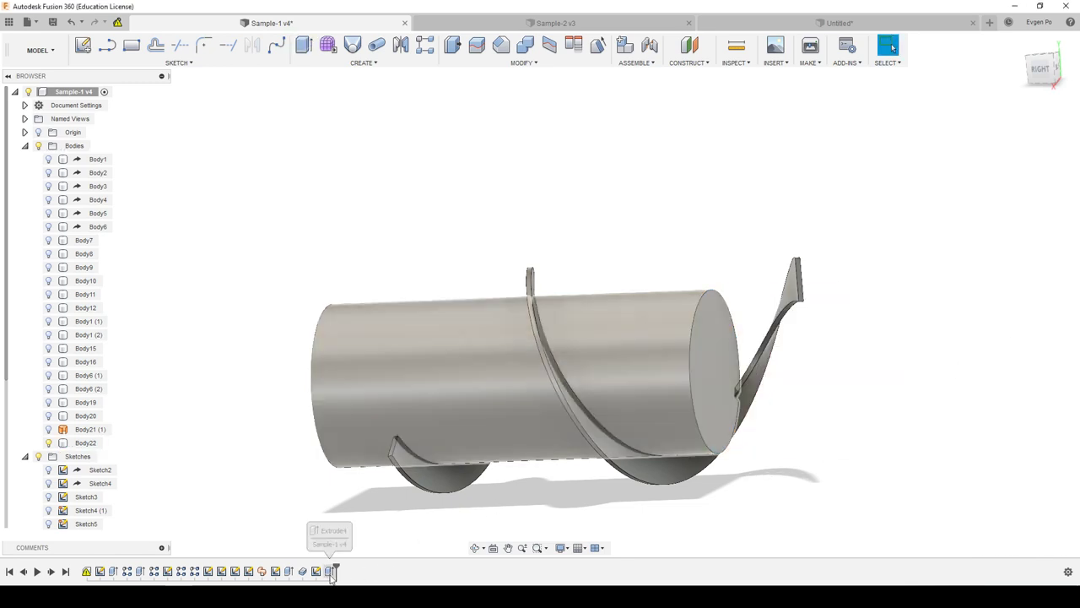
# - Edit the shaft extrude so its second side extends 100 mm
pyautogui.rightClick(333, 572)
pyautogui.click(359, 467)
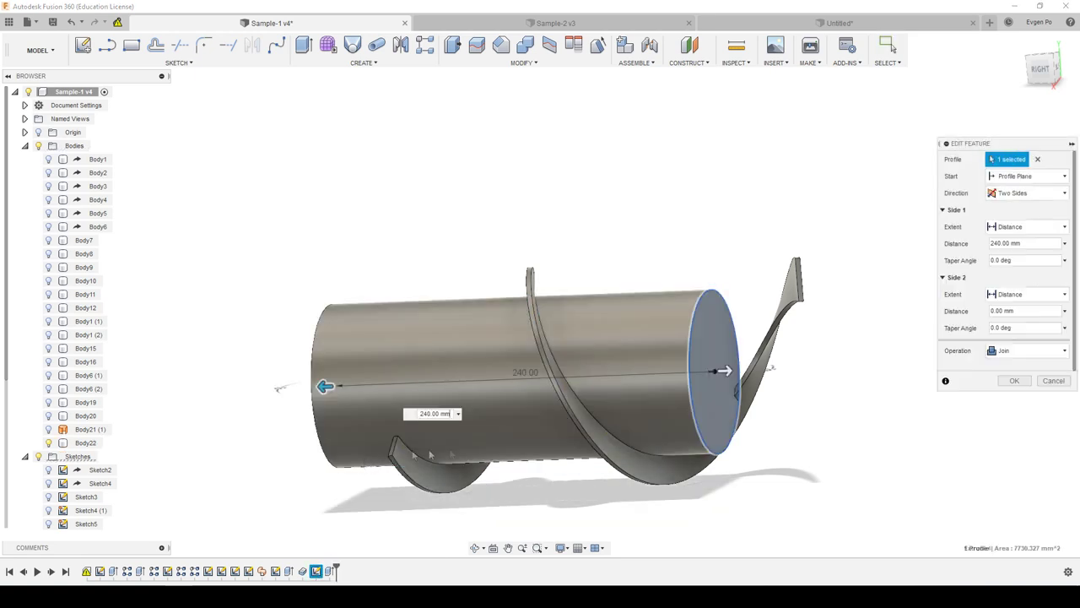
pyautogui.moveTo(722, 371); pyautogui.dragTo(899, 382)
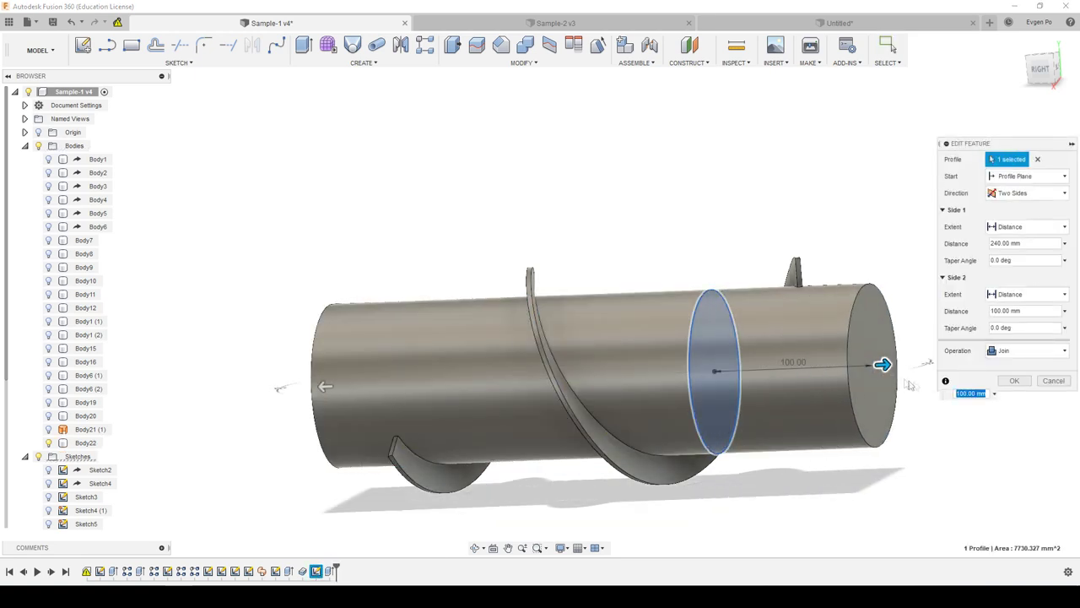
pyautogui.click(1011, 382)
pyautogui.moveTo(759, 253)
pyautogui.keyDown('shift'); pyautogui.mouseDown(button='middle')
pyautogui.moveTo(670, 210)
pyautogui.moveTo(537, 395)
pyautogui.mouseUp(button='middle'); pyautogui.keyUp('shift')
# - Inspect the finished shaft and spiral with the sweep highlighted, then switch to the Sample-2 document
pyautogui.scroll(3, 537, 398)
pyautogui.scroll(3, 498, 431)
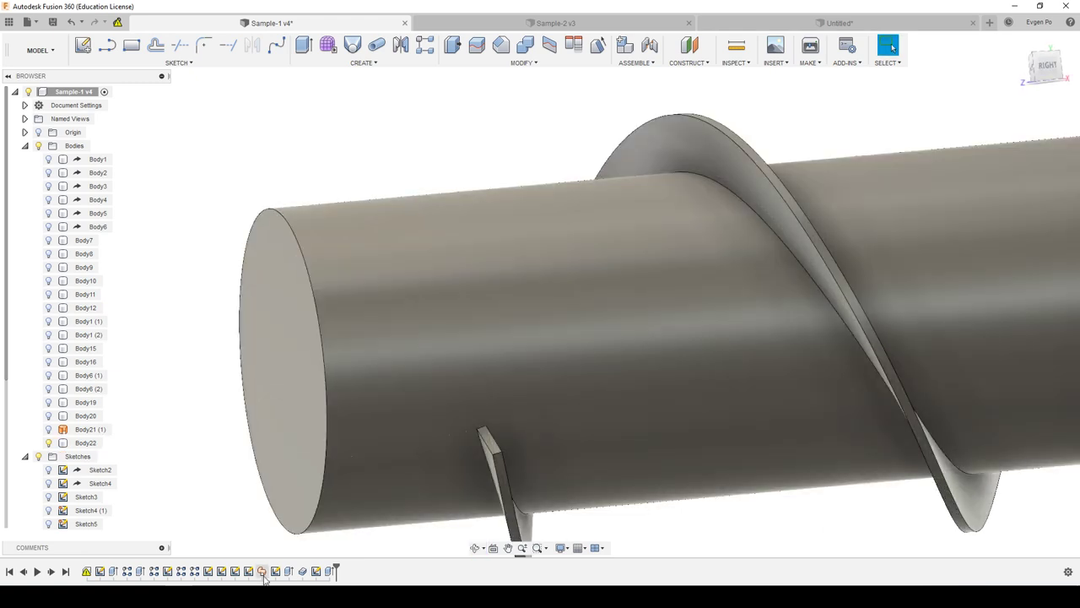
pyautogui.click(263, 574)
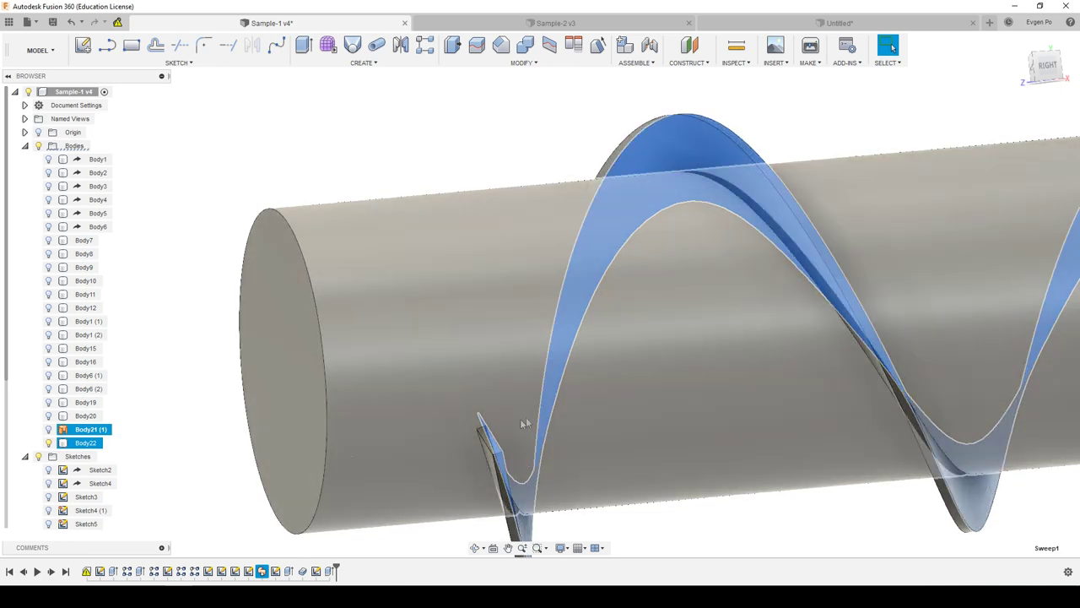
pyautogui.scroll(-2, 546, 437)
pyautogui.scroll(-3, 502, 415)
pyautogui.keyDown('shift'); pyautogui.moveTo(508, 349); pyautogui.dragTo(560, 309, button='middle'); pyautogui.keyUp('shift')
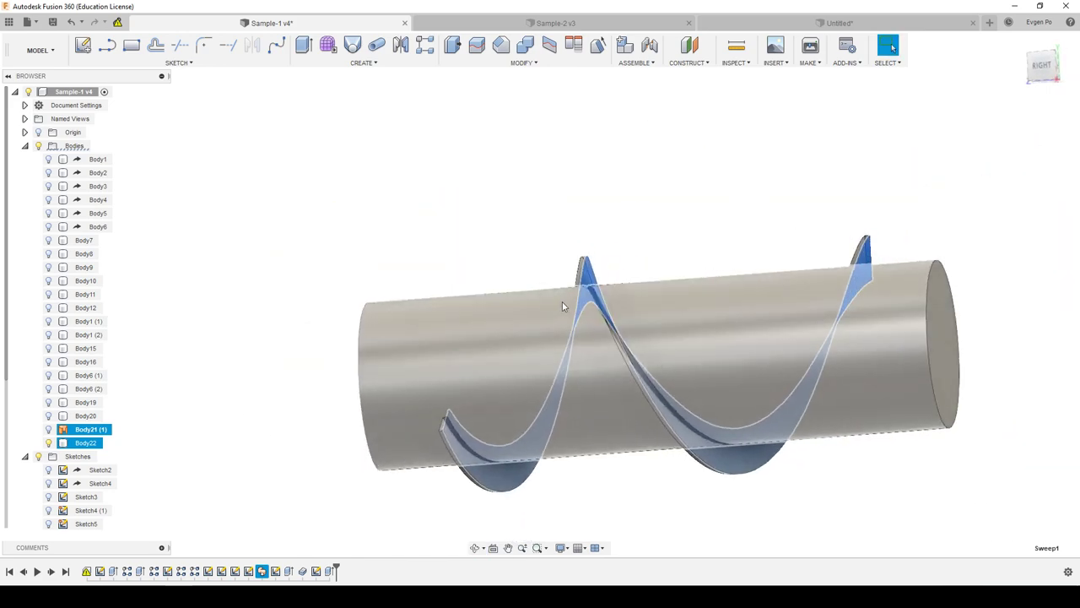
pyautogui.keyDown('ctrl'); pyautogui.click(562, 302); pyautogui.keyUp('ctrl')
pyautogui.click(567, 25)
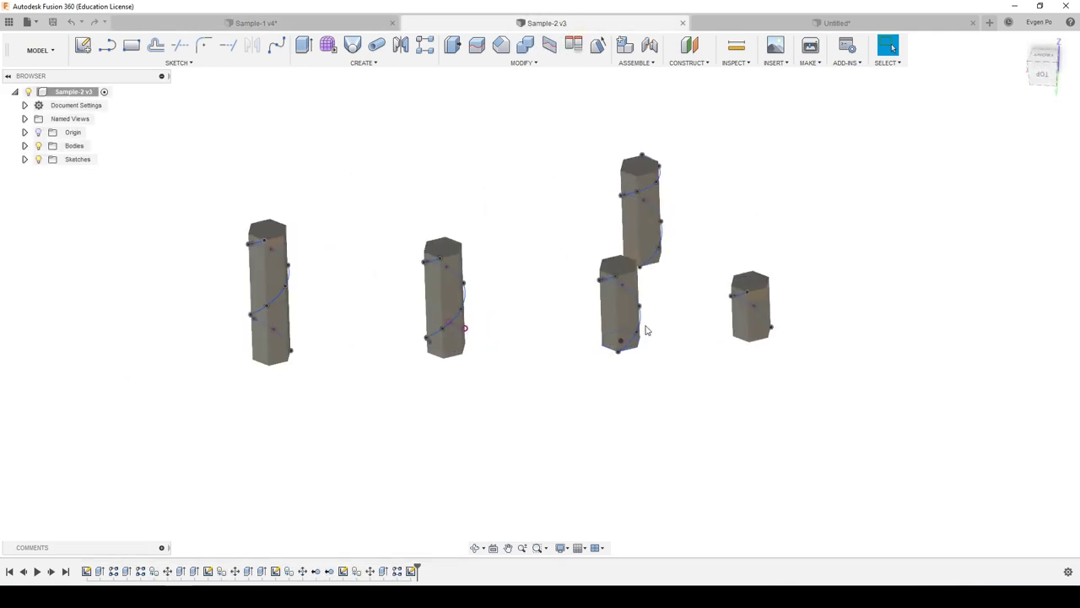
pyautogui.scroll(3, 749, 323)
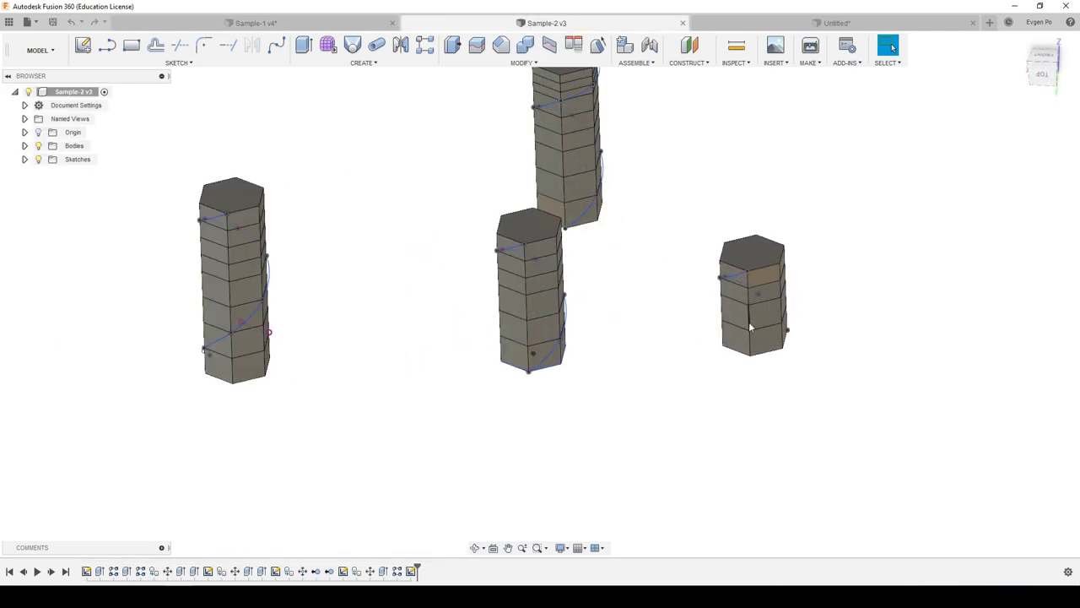
pyautogui.scroll(3, 754, 314)
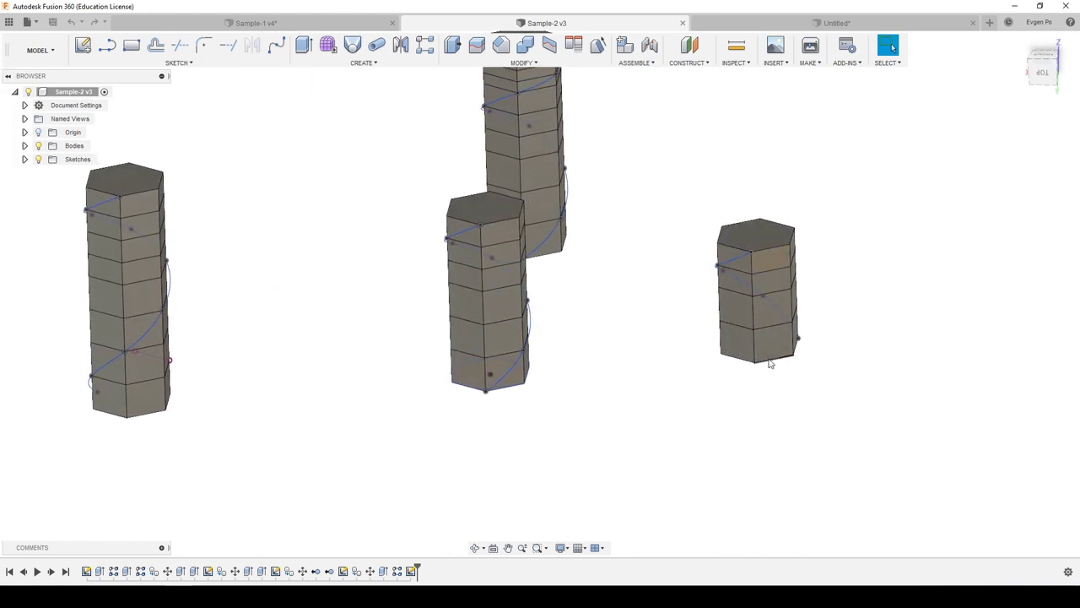
pyautogui.moveTo(498, 287); pyautogui.dragTo(521, 234, button='middle')
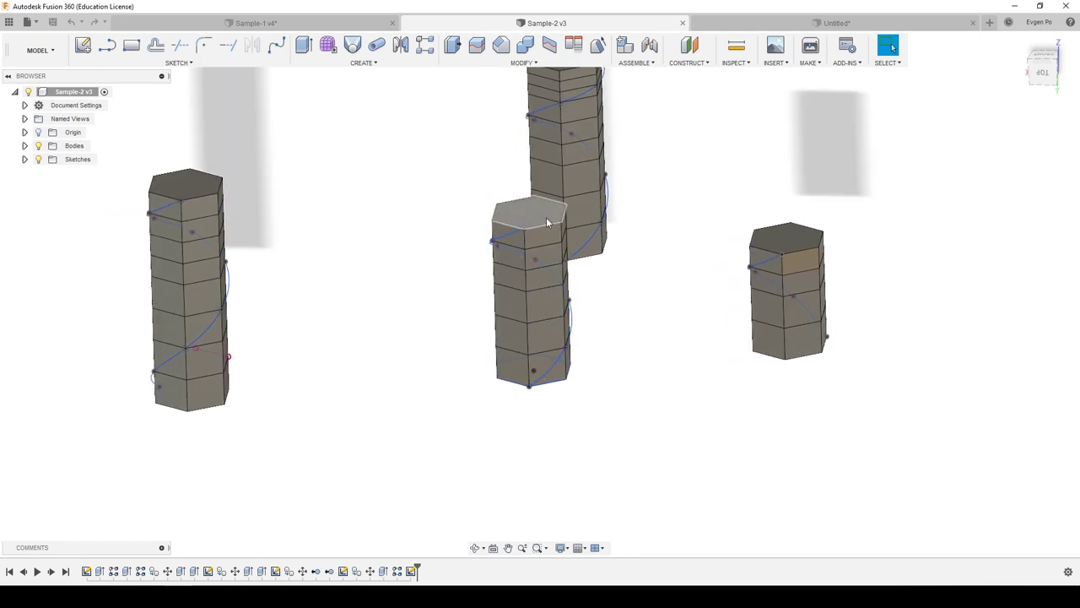
pyautogui.keyDown('shift'); pyautogui.moveTo(808, 261); pyautogui.dragTo(817, 279, button='middle'); pyautogui.keyUp('shift')
pyautogui.scroll(2, 813, 300)
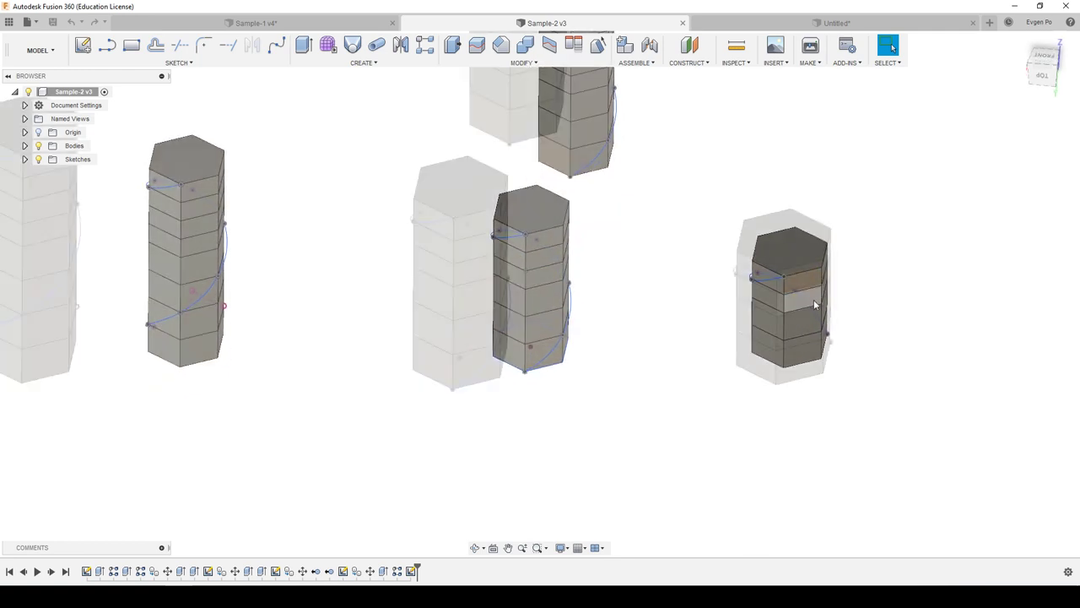
pyautogui.scroll(1, 796, 371)
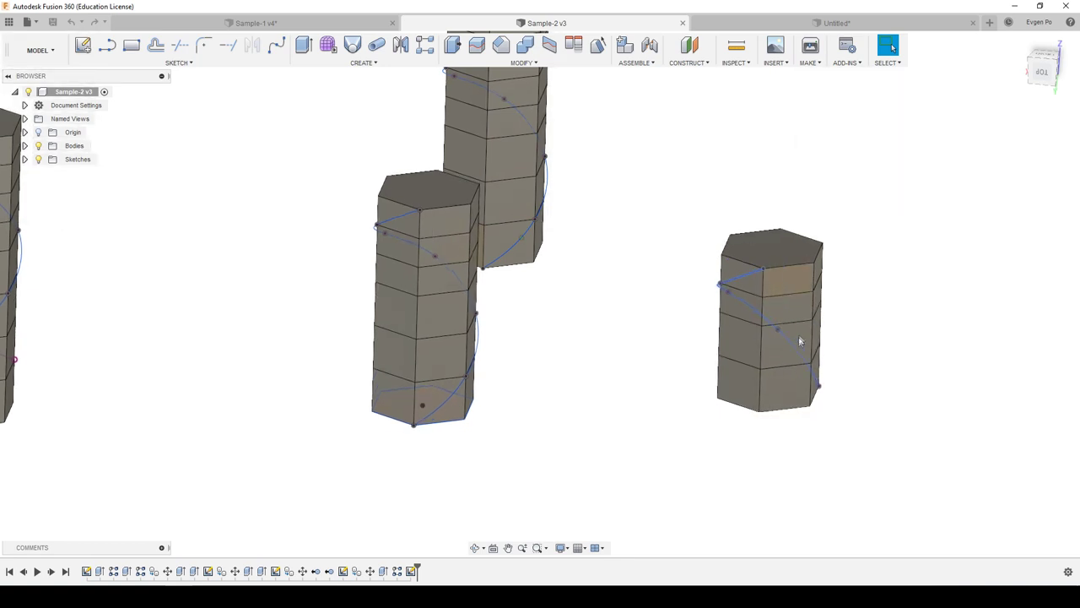
pyautogui.keyDown('shift'); pyautogui.moveTo(803, 381); pyautogui.dragTo(1017, 99, button='middle'); pyautogui.keyUp('shift')
pyautogui.click(1044, 60)
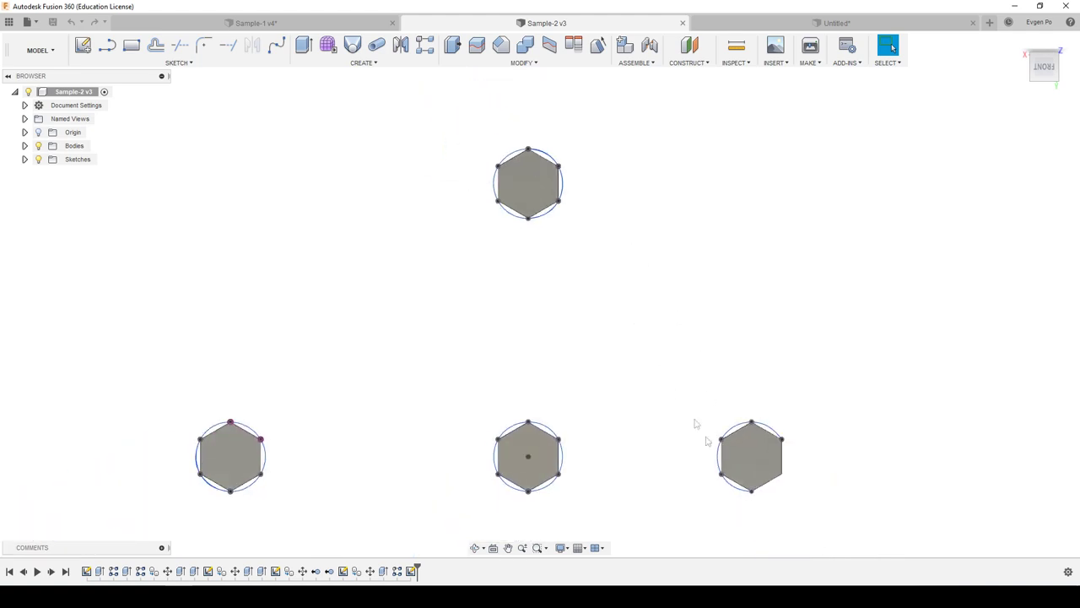
pyautogui.scroll(4, 762, 502)
pyautogui.scroll(2, 763, 504)
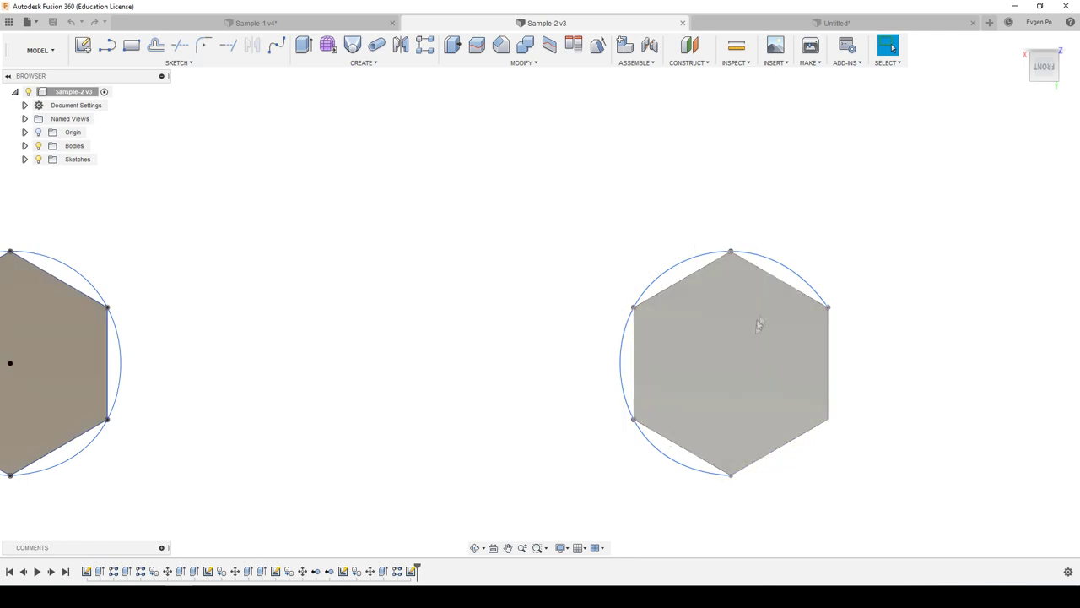
pyautogui.keyDown('shift'); pyautogui.moveTo(820, 270); pyautogui.dragTo(651, 400, button='middle'); pyautogui.keyUp('shift')
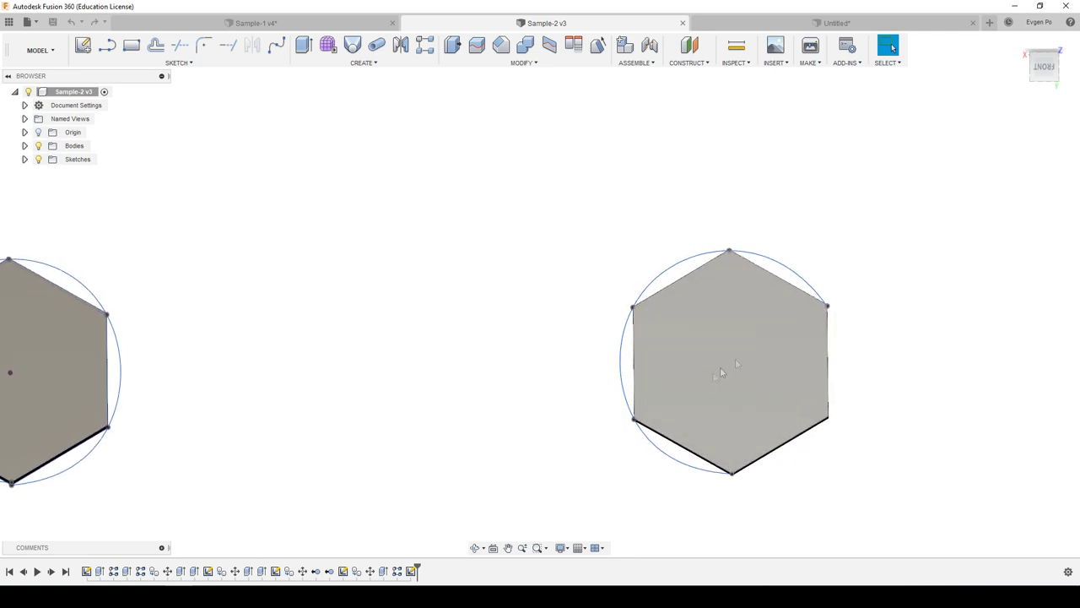
pyautogui.click(1045, 71)
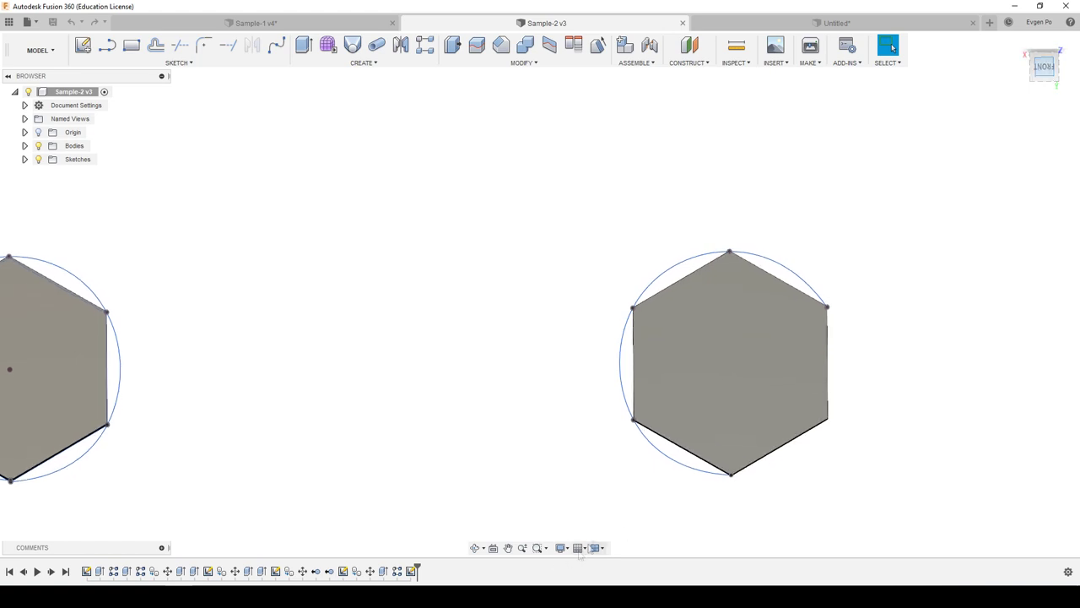
pyautogui.click(508, 548)
pyautogui.moveTo(349, 385)
pyautogui.mouseDown()
pyautogui.moveTo(624, 365)
pyautogui.moveTo(861, 366)
pyautogui.mouseUp()
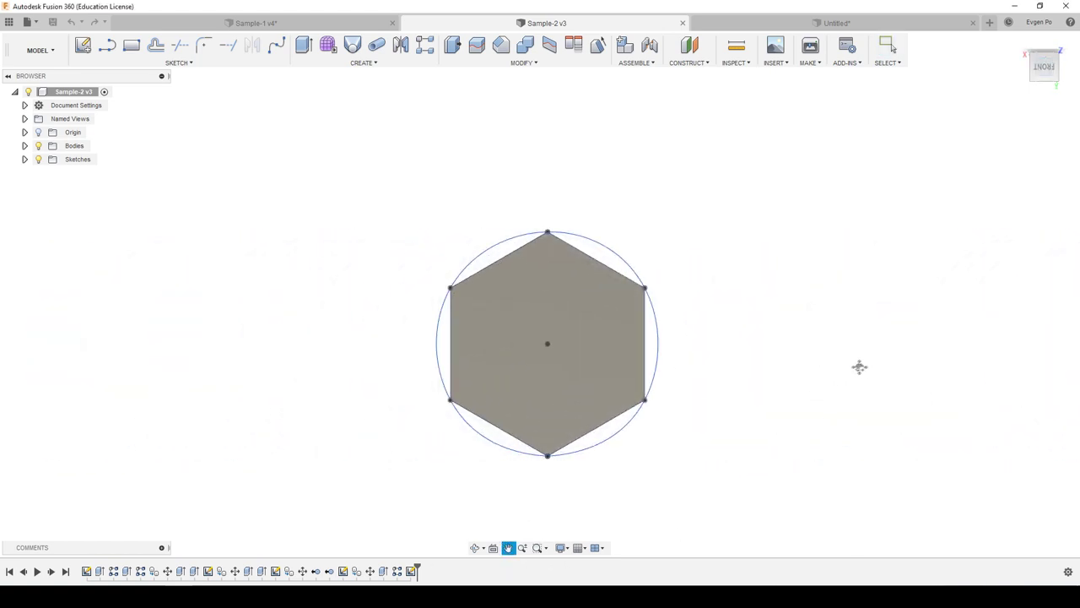
pyautogui.moveTo(714, 330)
pyautogui.keyDown('shift'); pyautogui.mouseDown(button='middle')
pyautogui.moveTo(468, 264)
pyautogui.moveTo(571, 496)
pyautogui.moveTo(565, 452)
pyautogui.mouseUp(button='middle'); pyautogui.keyUp('shift')
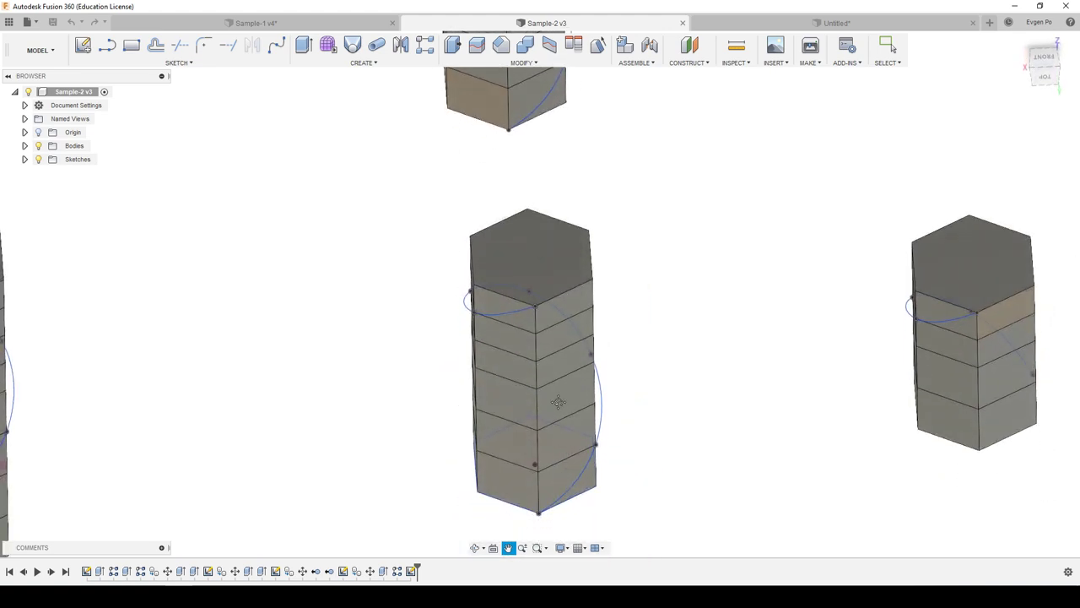
pyautogui.keyDown('shift'); pyautogui.moveTo(564, 401); pyautogui.dragTo(564, 390, button='middle'); pyautogui.keyUp('shift')
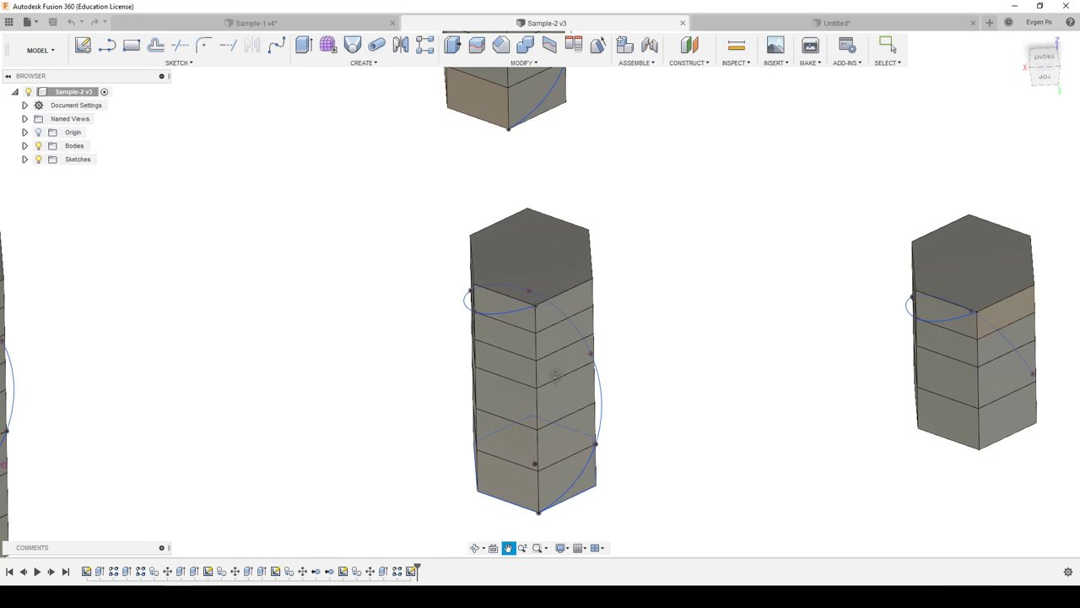
pyautogui.moveTo(540, 322)
pyautogui.keyDown('shift'); pyautogui.mouseDown(button='middle')
pyautogui.moveTo(546, 348)
pyautogui.moveTo(516, 354)
pyautogui.mouseUp(button='middle'); pyautogui.keyUp('shift')
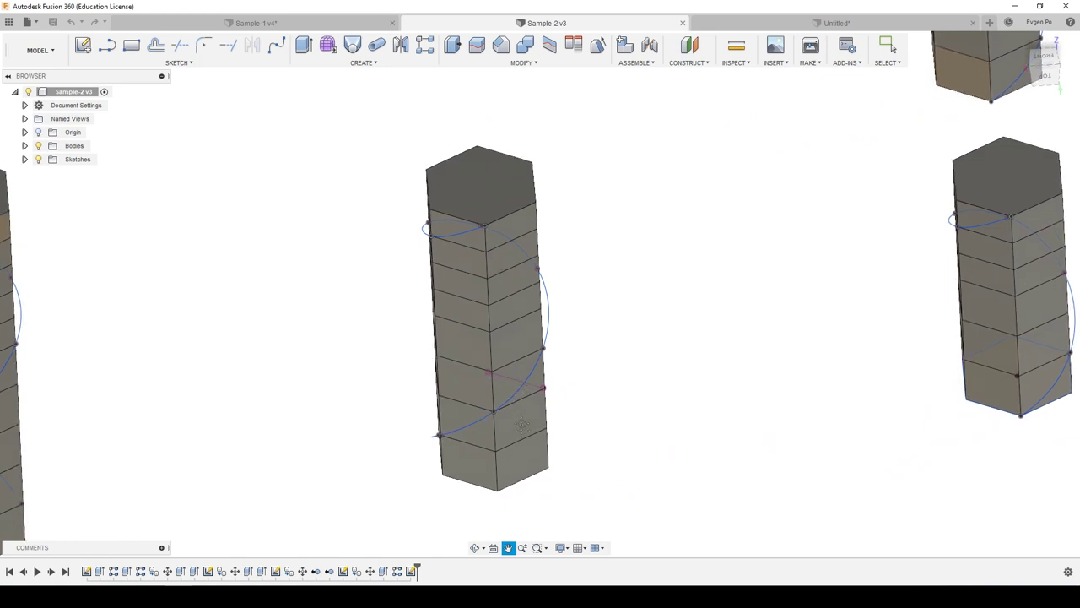
pyautogui.keyDown('shift'); pyautogui.moveTo(518, 435); pyautogui.dragTo(321, 388, button='middle'); pyautogui.keyUp('shift')
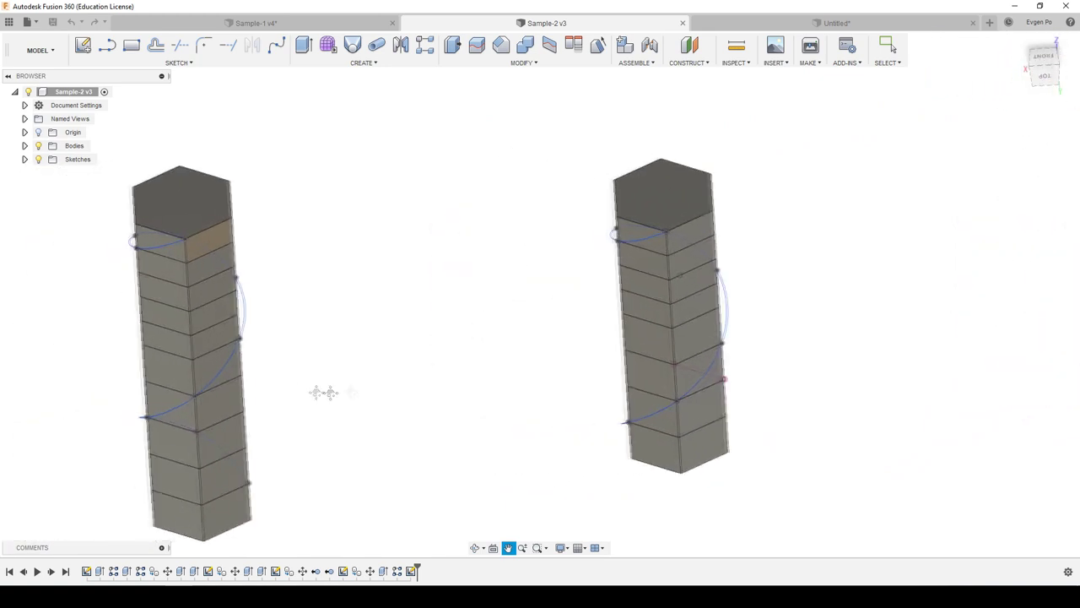
pyautogui.click(1046, 61)
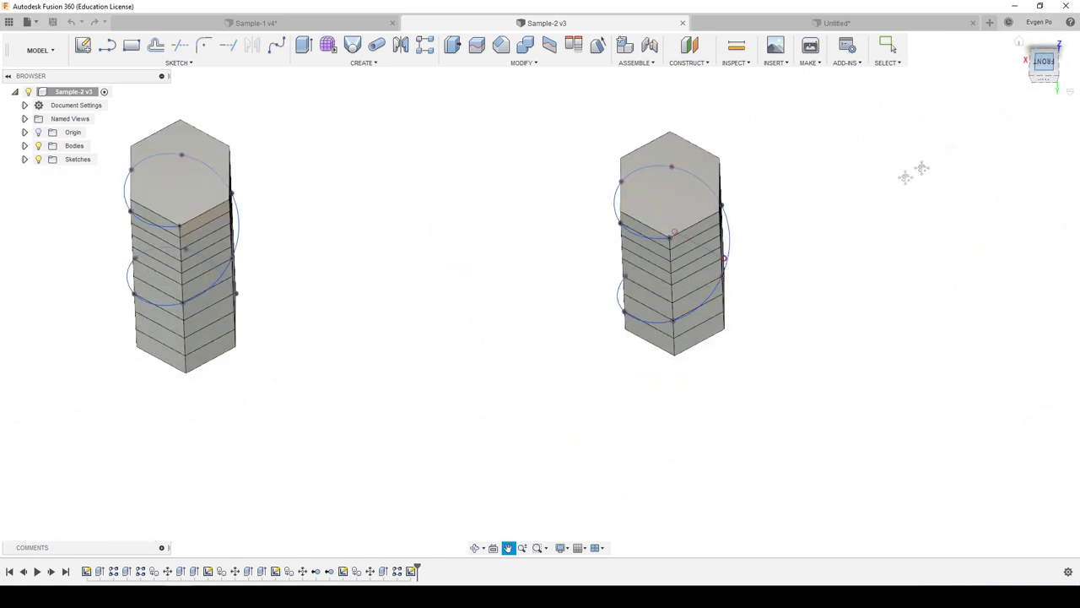
# - Pan and zoom across the Sample-2 hexagons to bring the left hexagon into view
pyautogui.scroll(2, 661, 222)
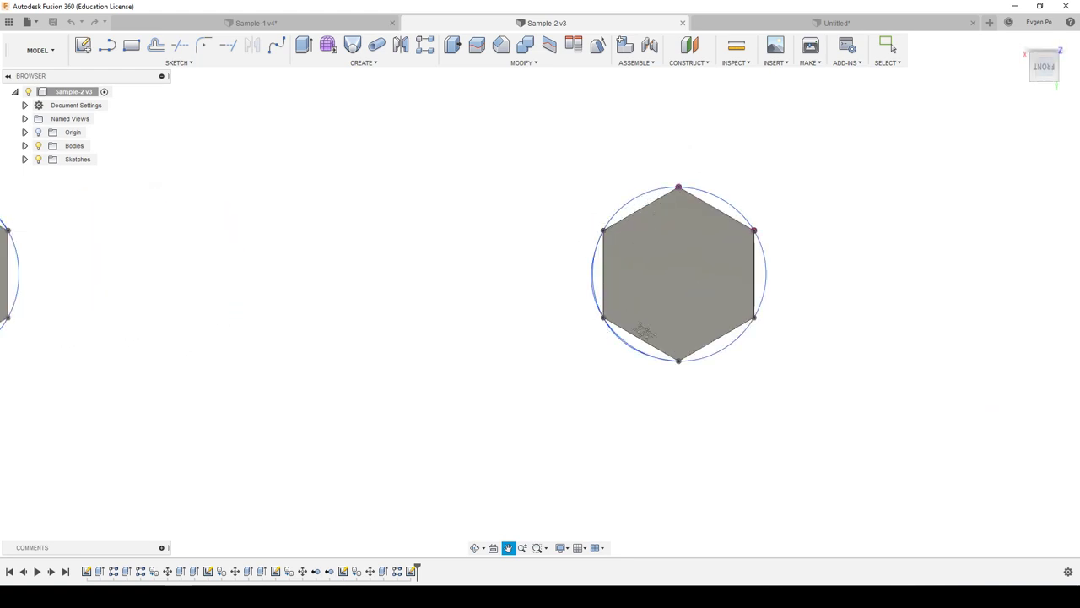
pyautogui.moveTo(671, 248)
pyautogui.keyDown('shift'); pyautogui.mouseDown(button='middle')
pyautogui.moveTo(617, 253)
pyautogui.moveTo(596, 299)
pyautogui.mouseUp(button='middle'); pyautogui.keyUp('shift')
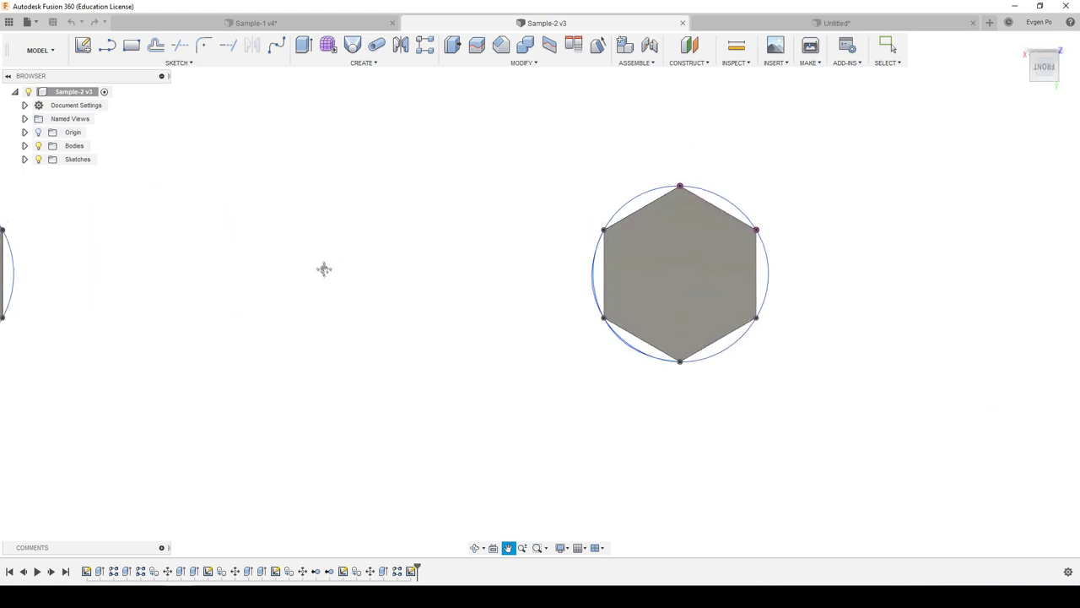
pyautogui.moveTo(335, 272)
pyautogui.mouseDown()
pyautogui.moveTo(641, 270)
pyautogui.moveTo(477, 266)
pyautogui.mouseUp()
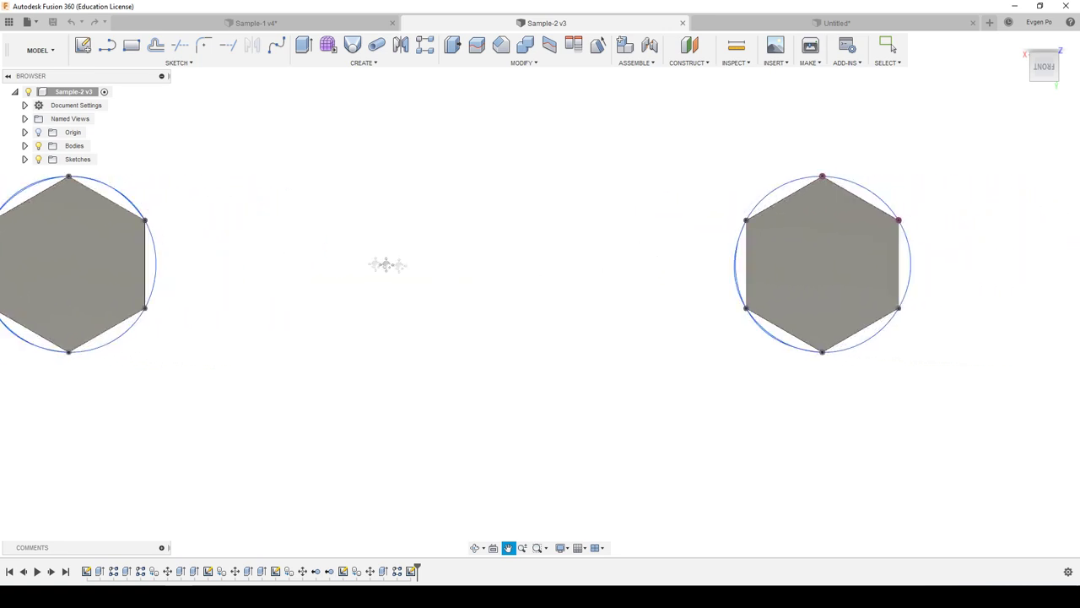
pyautogui.moveTo(479, 272); pyautogui.dragTo(697, 272)
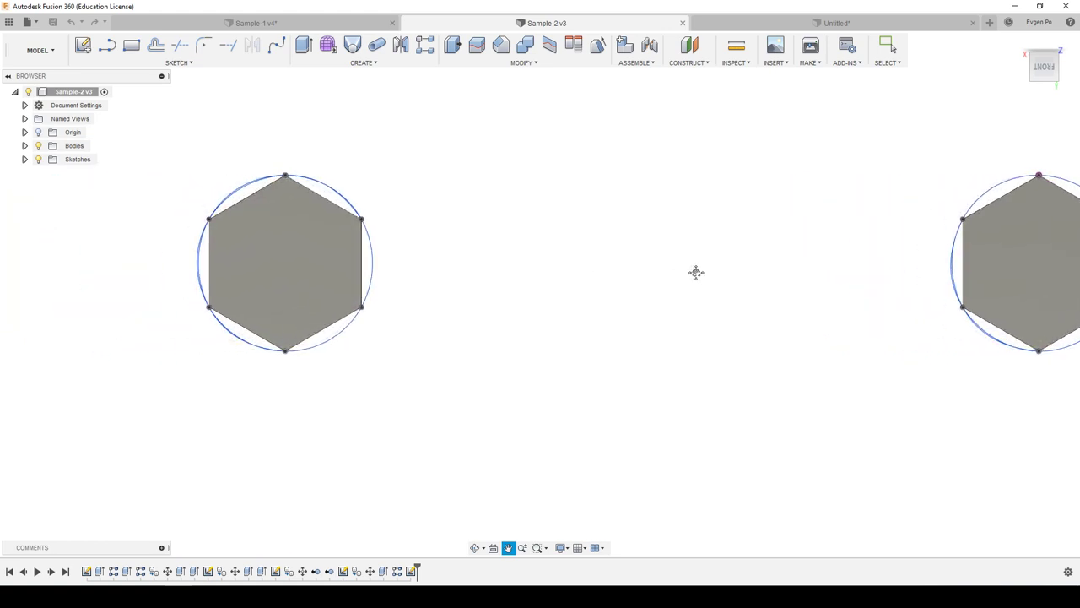
pyautogui.moveTo(835, 265)
pyautogui.mouseDown()
pyautogui.moveTo(820, 241)
pyautogui.moveTo(902, 273)
pyautogui.mouseUp()
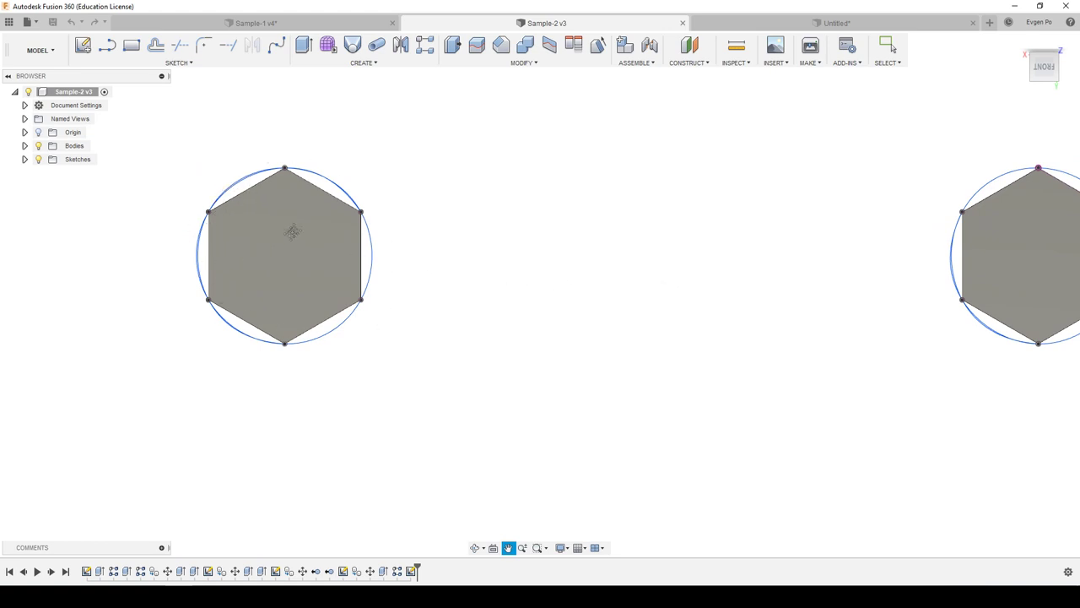
pyautogui.moveTo(235, 172); pyautogui.dragTo(232, 172)
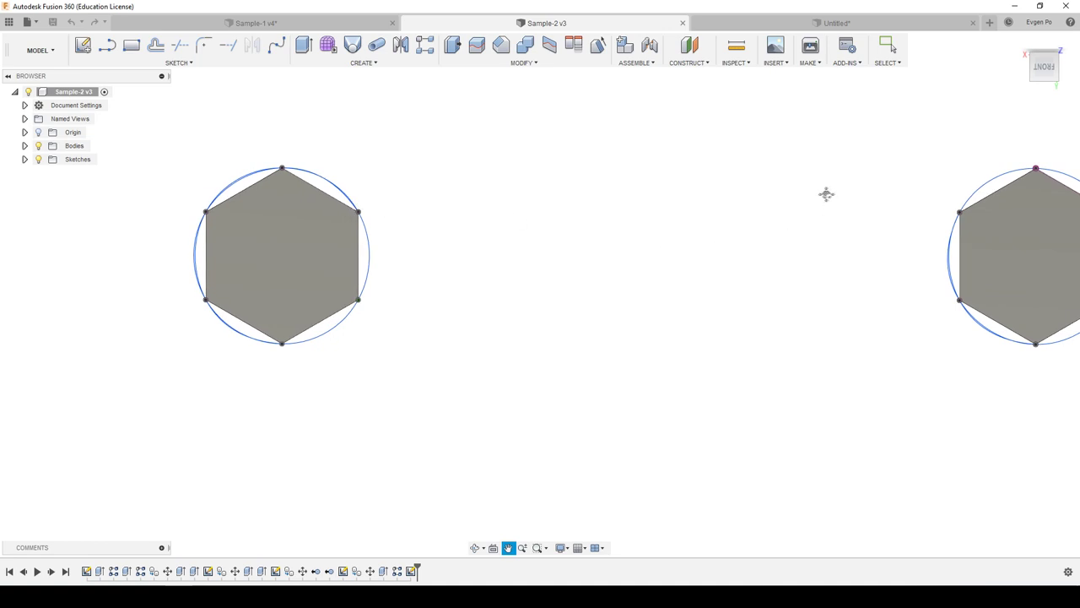
pyautogui.scroll(3, 824, 245)
pyautogui.scroll(-5, 767, 250)
pyautogui.scroll(-2, 723, 265)
# - Orbit from the front to a 3D view of the hexagonal prisms and zoom in
pyautogui.moveTo(785, 245)
pyautogui.keyDown('shift'); pyautogui.mouseDown(button='middle')
pyautogui.moveTo(818, 259)
pyautogui.moveTo(859, 244)
pyautogui.moveTo(851, 282)
pyautogui.moveTo(860, 183)
pyautogui.moveTo(871, 369)
pyautogui.mouseUp(button='middle'); pyautogui.keyUp('shift')
pyautogui.moveTo(858, 302)
pyautogui.keyDown('shift'); pyautogui.mouseDown(button='middle')
pyautogui.moveTo(845, 242)
pyautogui.moveTo(988, 150)
pyautogui.moveTo(838, 329)
pyautogui.mouseUp(button='middle'); pyautogui.keyUp('shift')
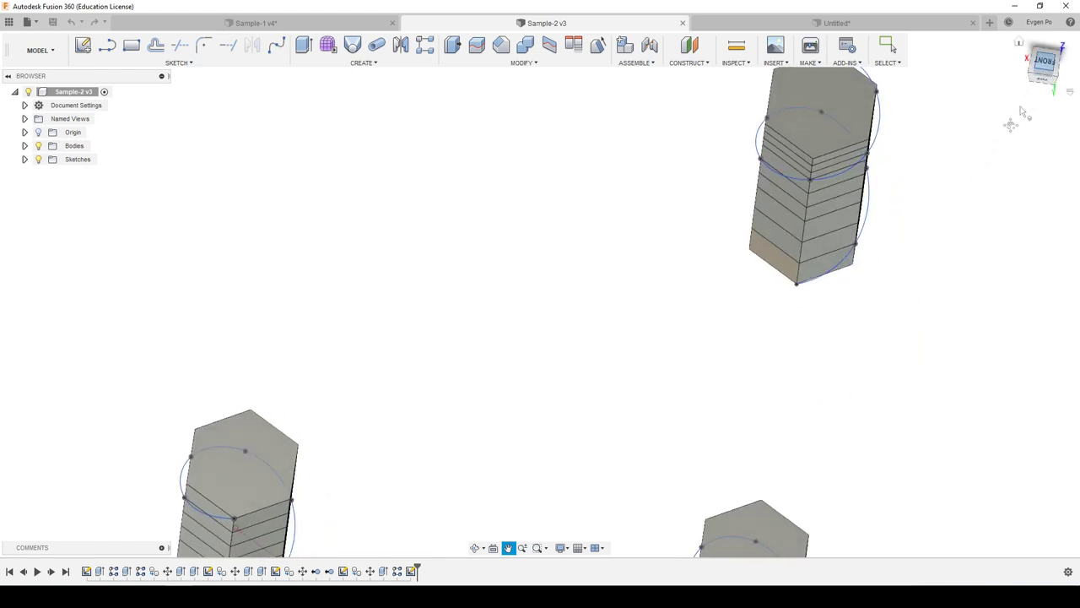
pyautogui.scroll(3, 826, 97)
pyautogui.scroll(2, 825, 156)
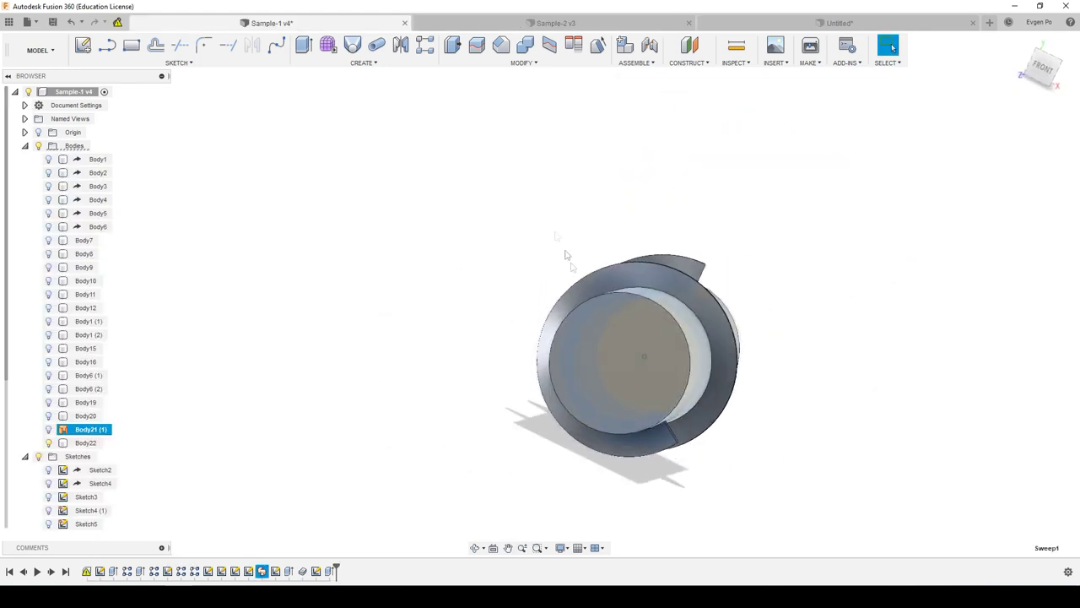
pyautogui.click(664, 354)
pyautogui.moveTo(671, 315)
pyautogui.keyDown('shift'); pyautogui.mouseDown(button='middle')
pyautogui.moveTo(650, 291)
pyautogui.moveTo(688, 453)
pyautogui.mouseUp(button='middle'); pyautogui.keyUp('shift')
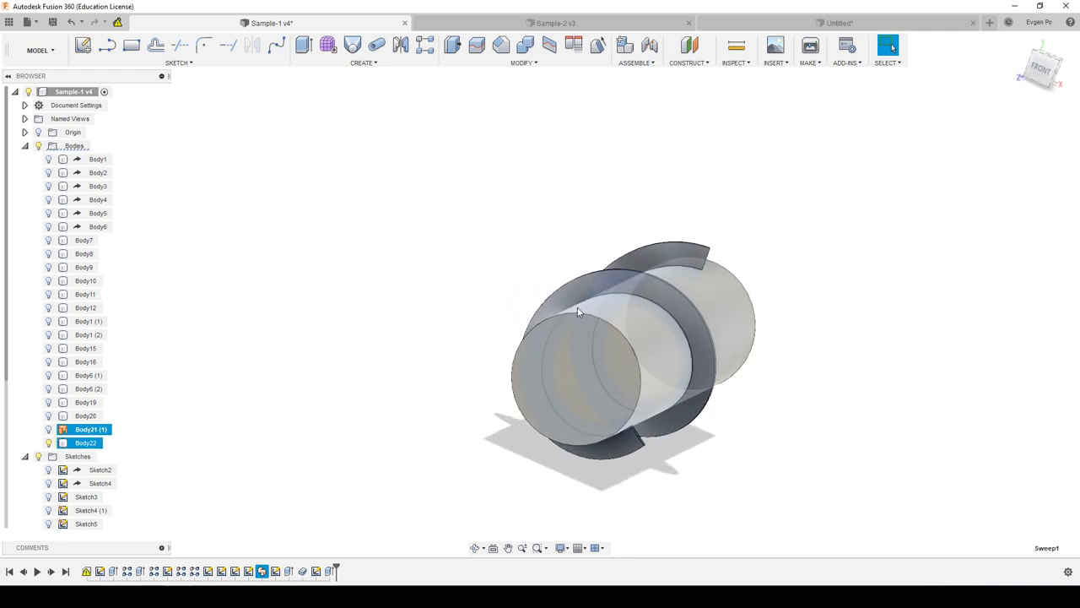
pyautogui.keyDown('ctrl'); pyautogui.click(76, 444); pyautogui.keyUp('ctrl')
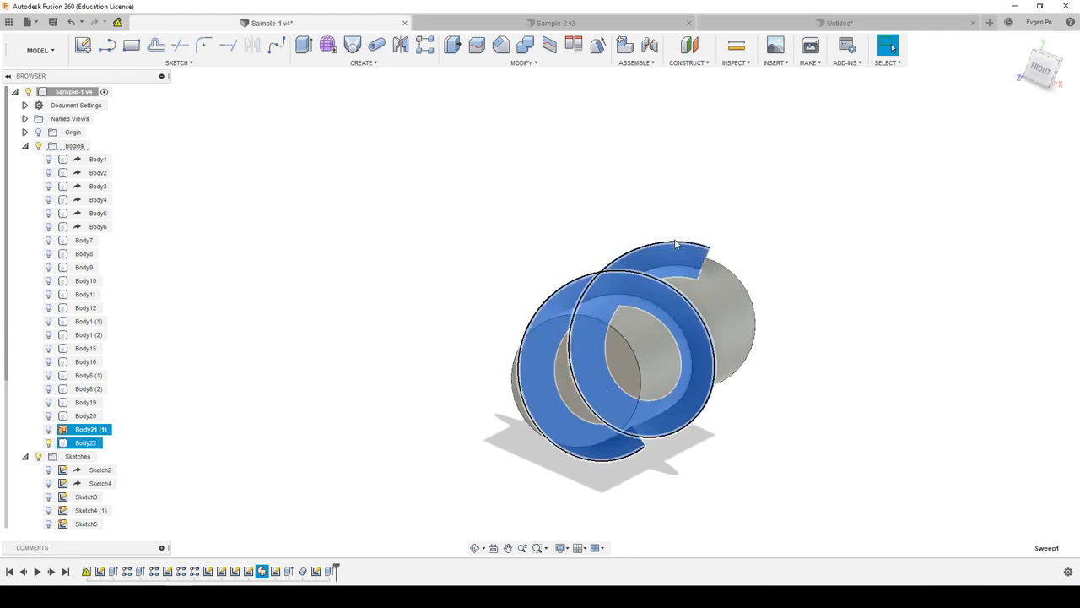
pyautogui.moveTo(619, 271)
pyautogui.keyDown('shift'); pyautogui.mouseDown(button='middle')
pyautogui.moveTo(617, 310)
pyautogui.moveTo(582, 278)
pyautogui.moveTo(783, 228)
pyautogui.mouseUp(button='middle'); pyautogui.keyUp('shift')
pyautogui.keyDown('shift'); pyautogui.click(583, 278); pyautogui.keyUp('shift')
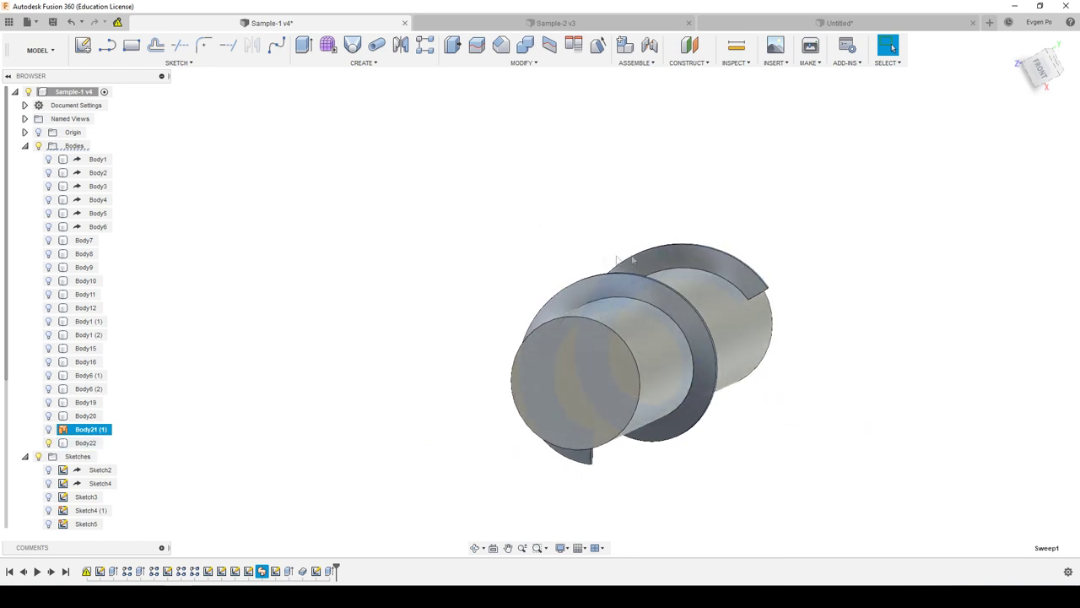
pyautogui.keyDown('shift'); pyautogui.moveTo(647, 294); pyautogui.dragTo(621, 308, button='middle'); pyautogui.keyUp('shift')
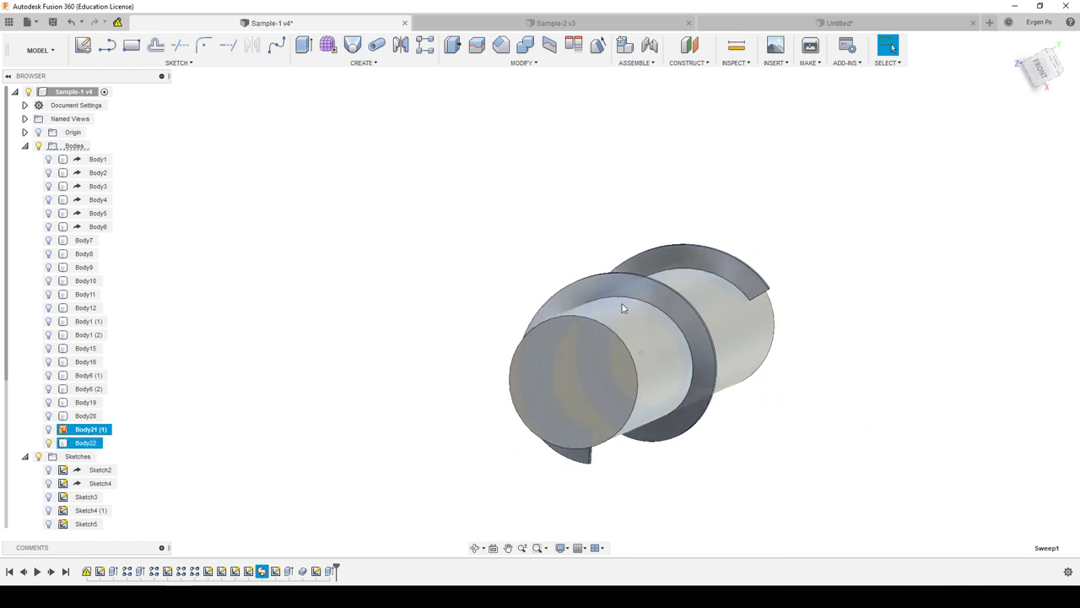
pyautogui.keyDown('shift'); pyautogui.moveTo(622, 308); pyautogui.dragTo(645, 317, button='middle'); pyautogui.keyUp('shift')
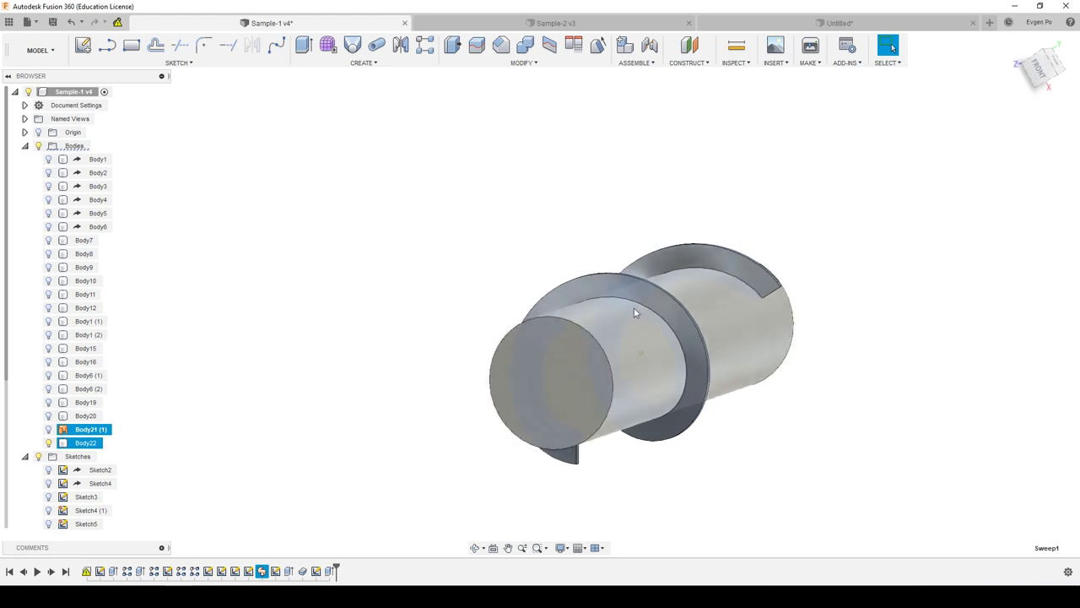
pyautogui.scroll(-3, 646, 313)
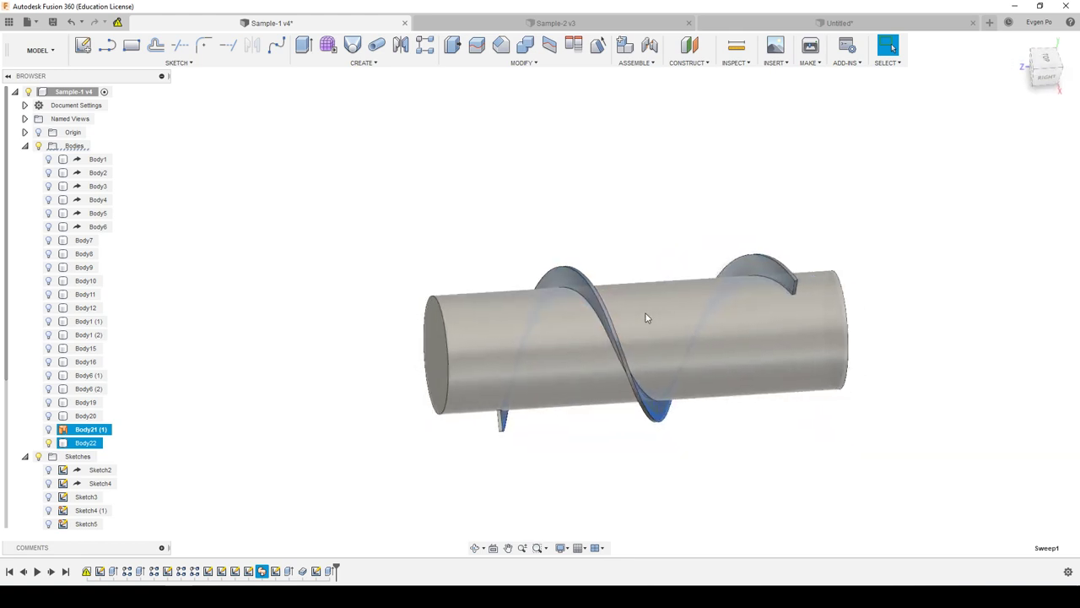
pyautogui.keyDown('shift'); pyautogui.moveTo(645, 314); pyautogui.dragTo(663, 316, button='middle'); pyautogui.keyUp('shift')
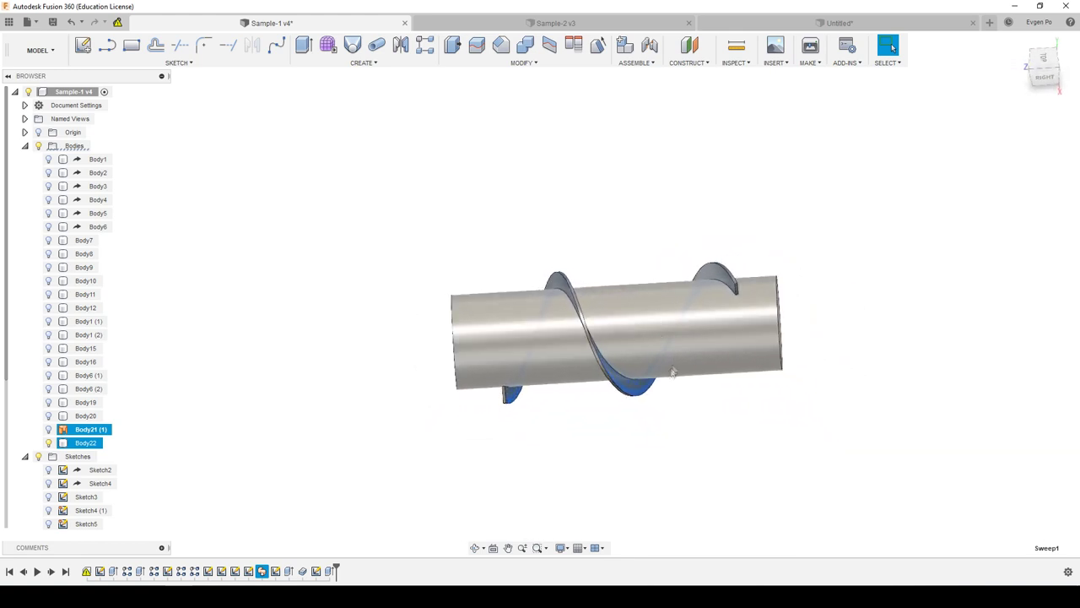
pyautogui.keyDown('shift'); pyautogui.moveTo(672, 371); pyautogui.dragTo(488, 209, button='middle'); pyautogui.keyUp('shift')
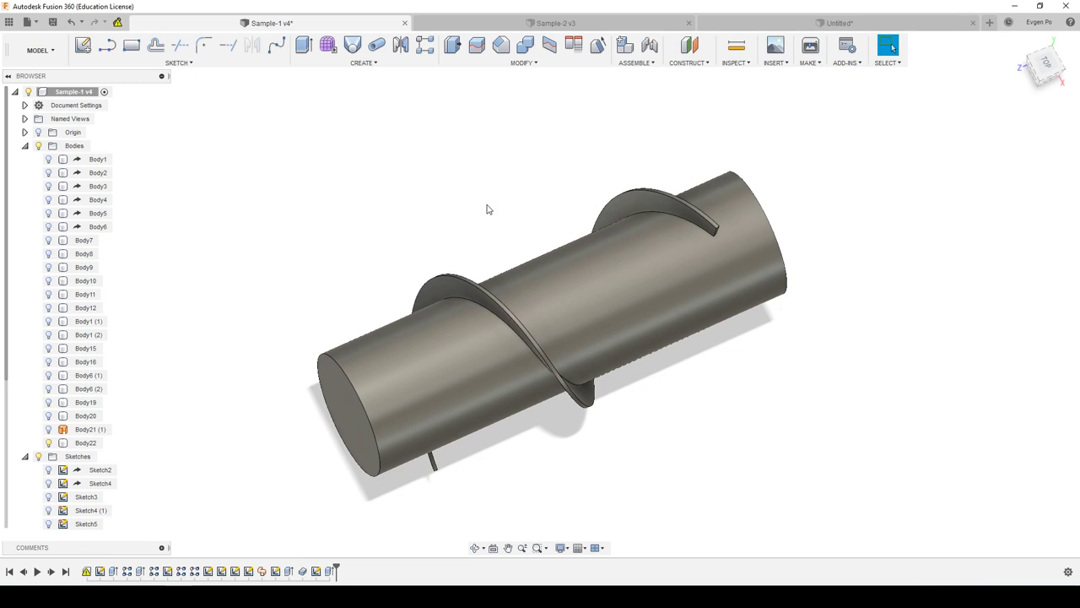